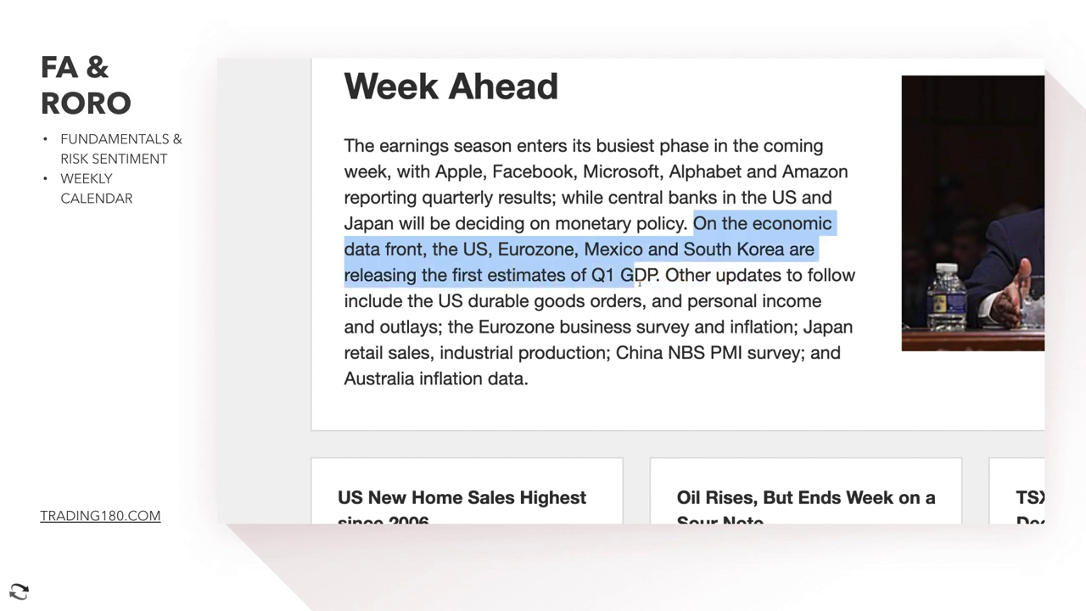
- Read the Week Ahead article, highlighting the US and Eurozone GDP mentions, the Eurozone inflation passage and the Australia inflation line
{"action": "left_click", "coordinate": [537, 237]}
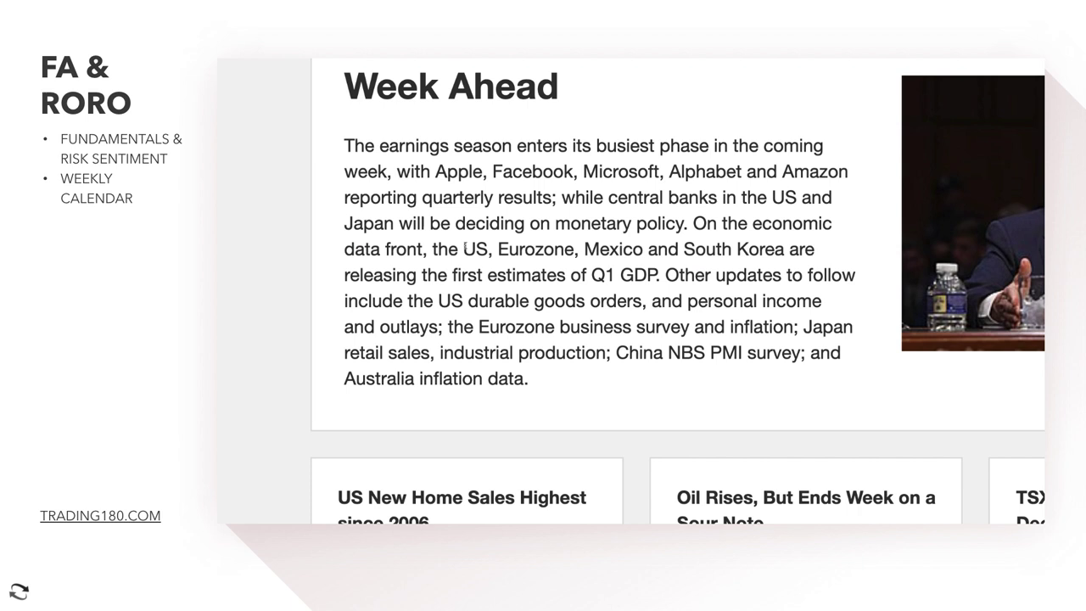
{"action": "left_click_drag", "start_coordinate": [465, 248], "coordinate": [575, 249]}
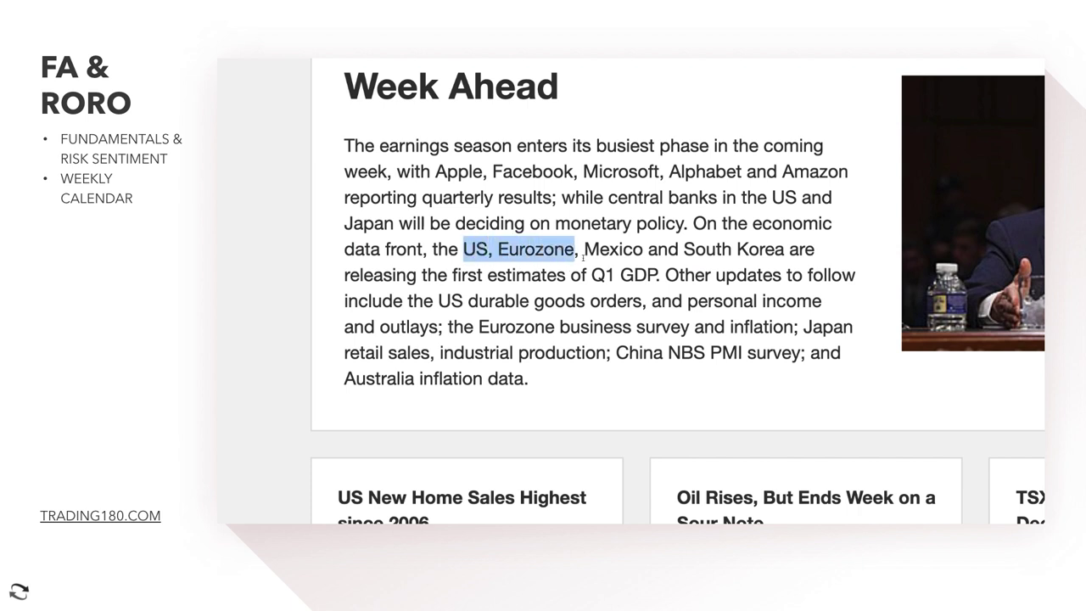
{"action": "left_click", "coordinate": [471, 248]}
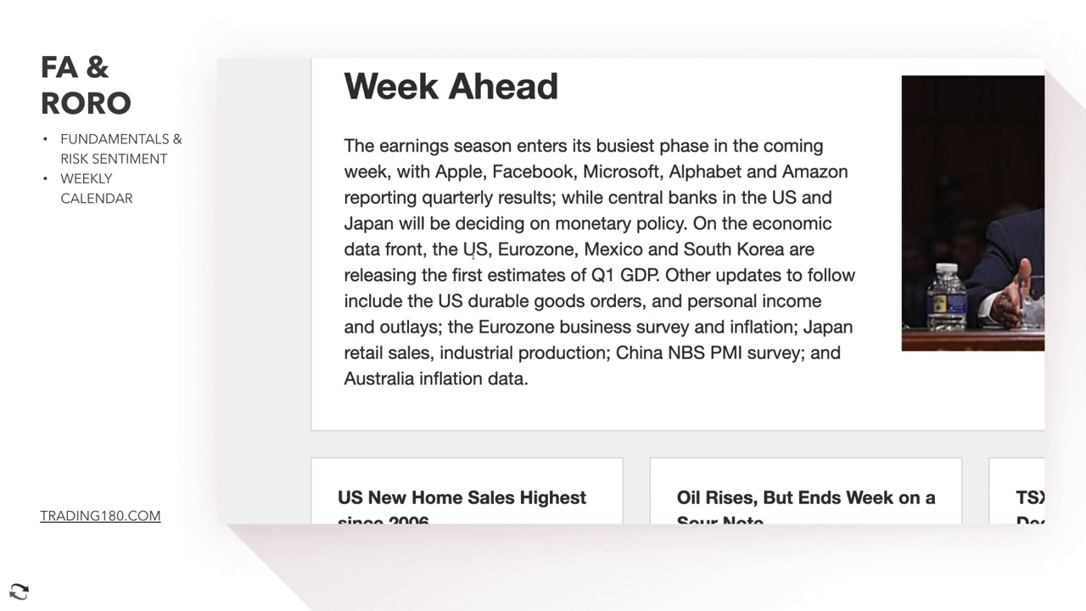
{"action": "left_click_drag", "start_coordinate": [499, 249], "coordinate": [576, 249]}
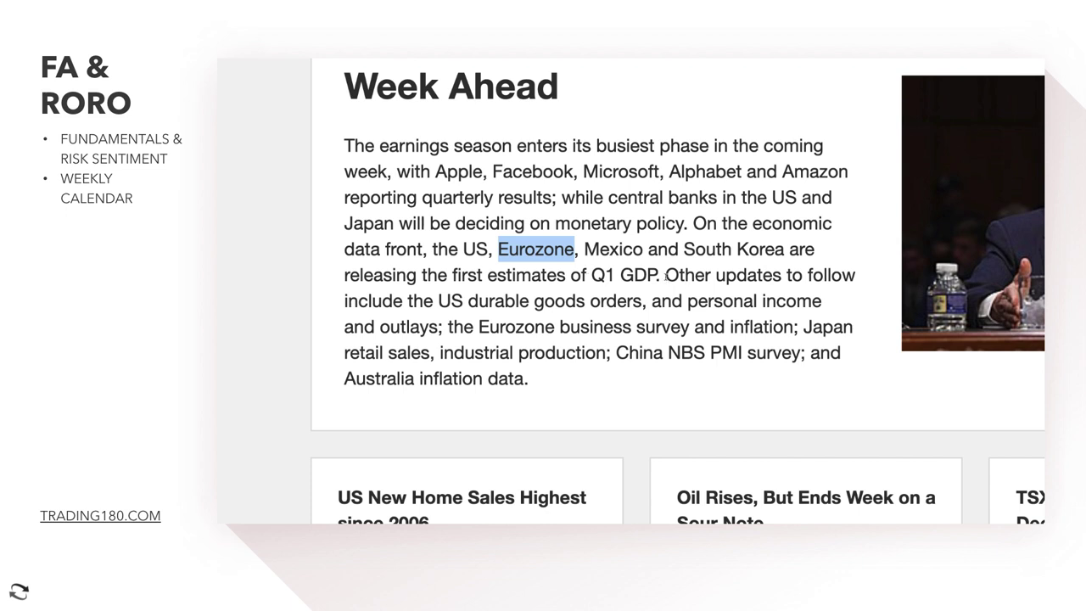
{"action": "left_click_drag", "start_coordinate": [666, 275], "coordinate": [770, 328]}
{"action": "double_click", "coordinate": [760, 328]}
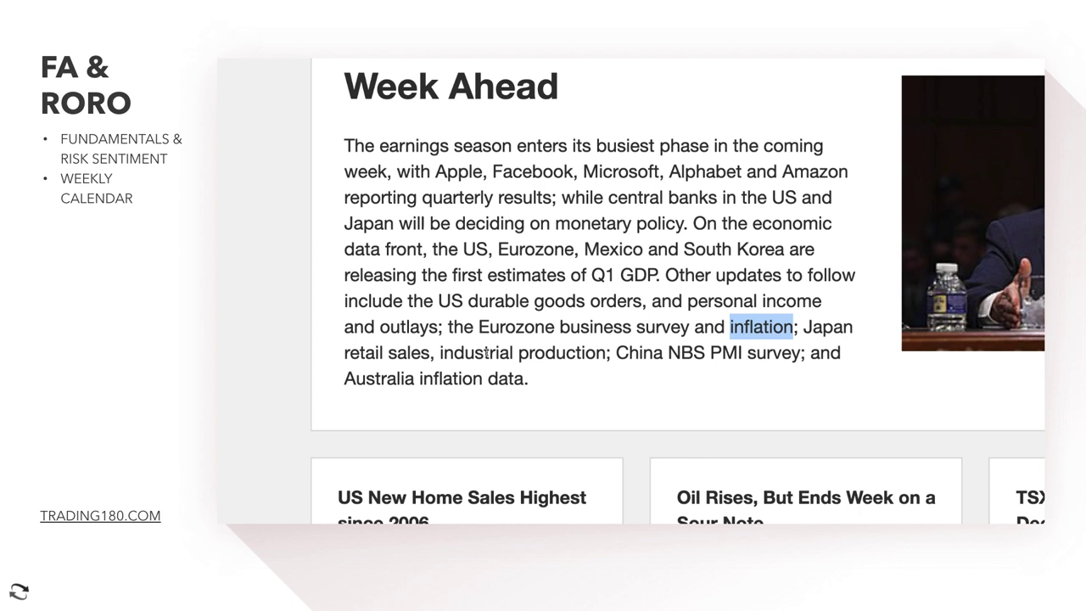
{"action": "left_click_drag", "start_coordinate": [343, 379], "coordinate": [525, 379]}
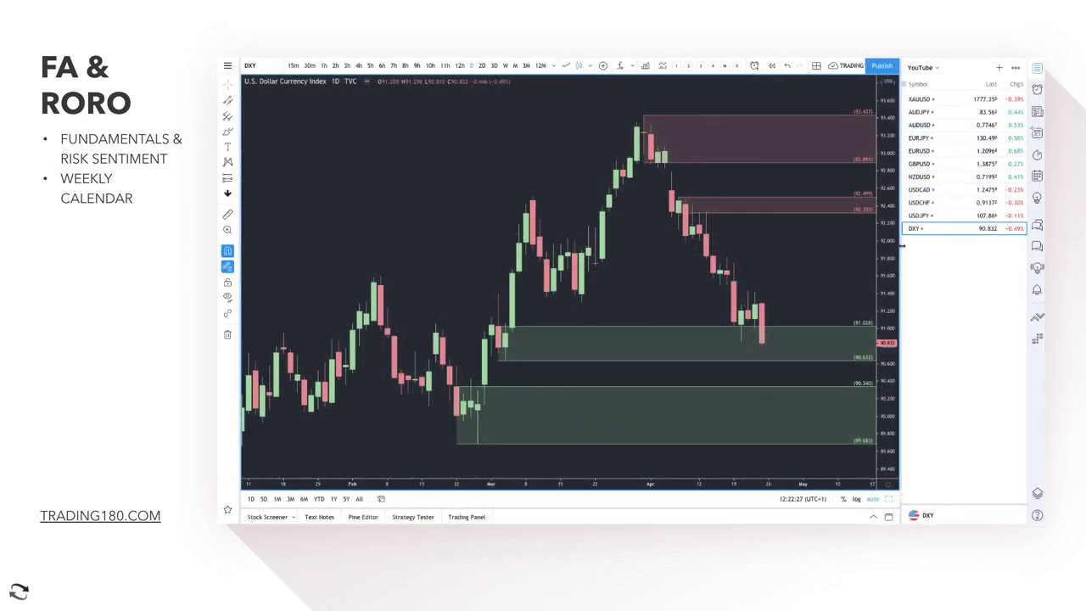
- Widen the DXY chart area and extend the lower edge of the 92.499 supply zone down to 92.073
{"action": "left_click_drag", "start_coordinate": [906, 246], "coordinate": [942, 246]}
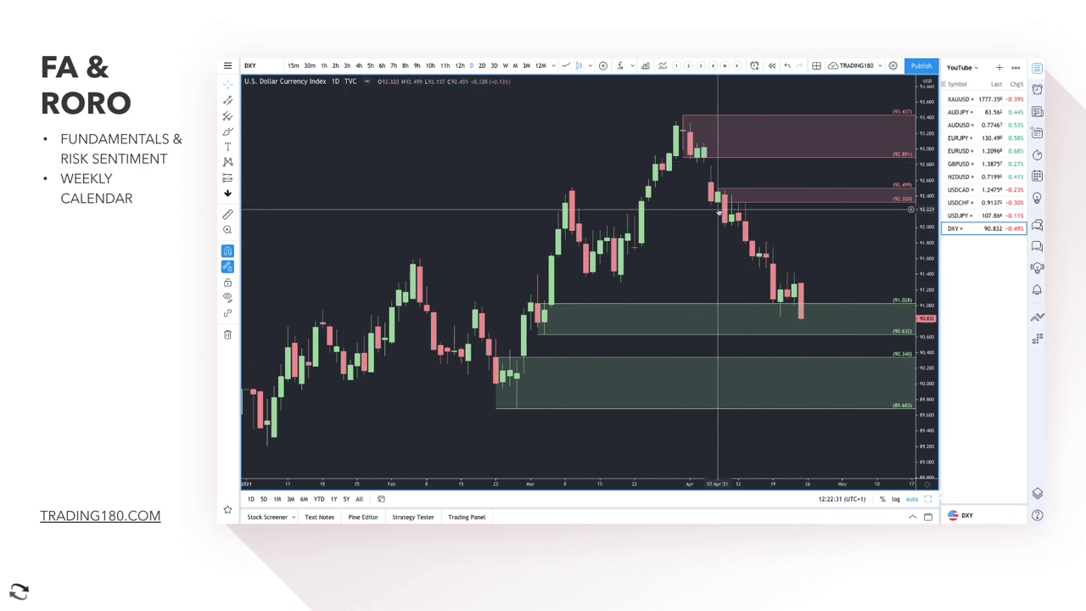
{"action": "left_click_drag", "start_coordinate": [719, 201], "coordinate": [718, 224]}
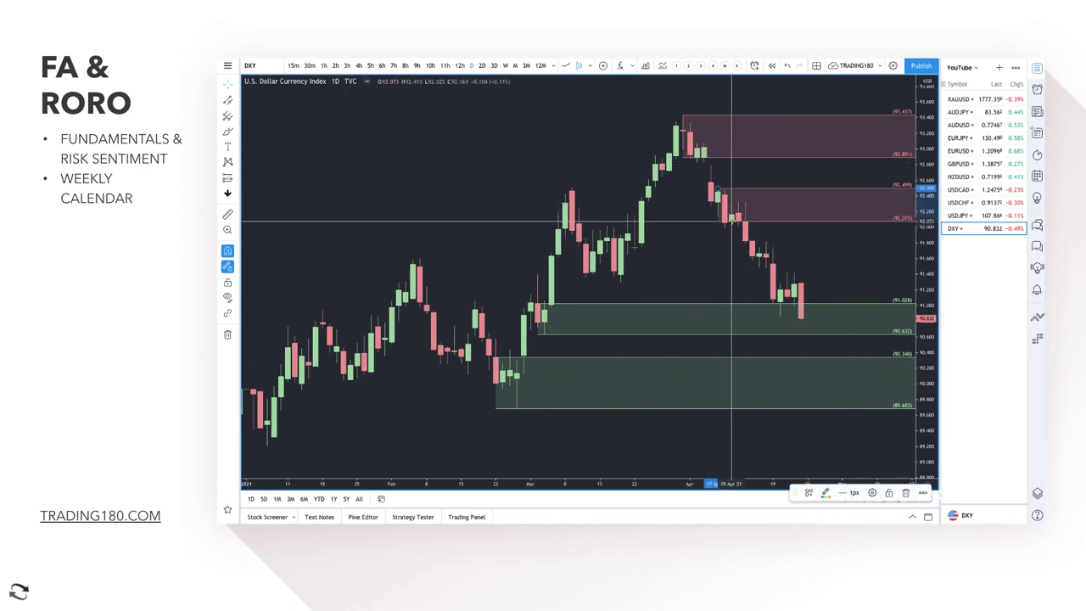
- Draw a new price zone from 91.627 to 91.813 at the mid-April candles and apply the 2. DEMAND template
{"action": "left_click", "coordinate": [238, 118]}
{"action": "left_click", "coordinate": [280, 271]}
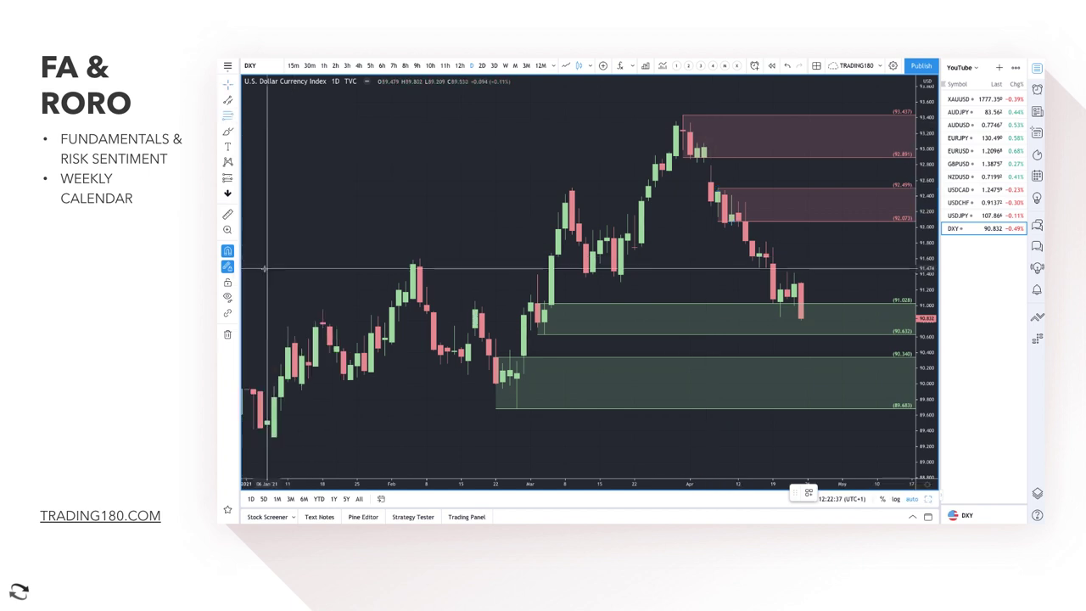
{"action": "left_click", "coordinate": [760, 256]}
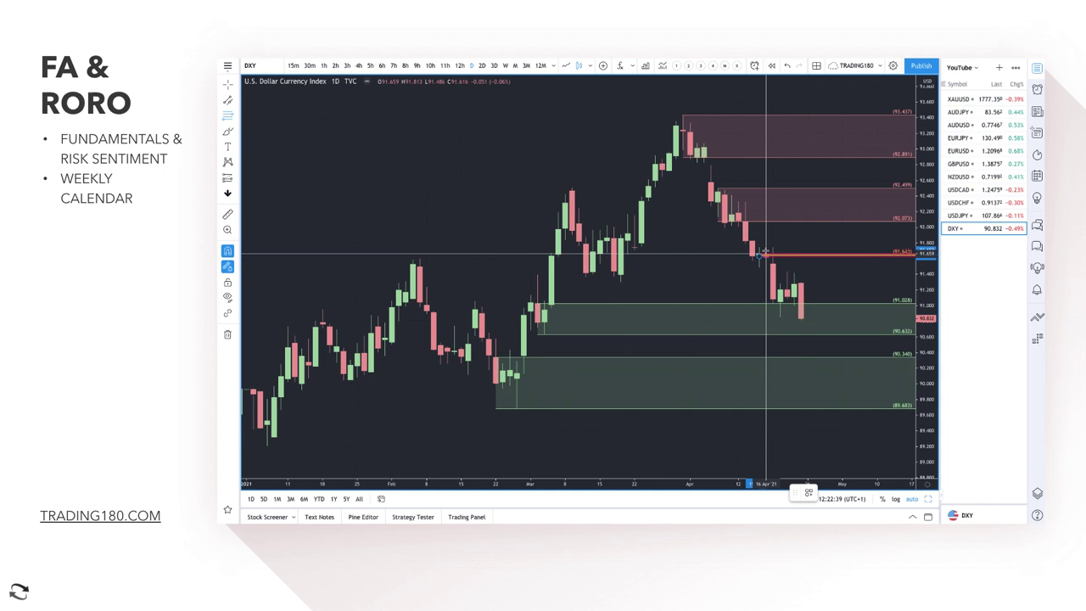
{"action": "left_click", "coordinate": [767, 243]}
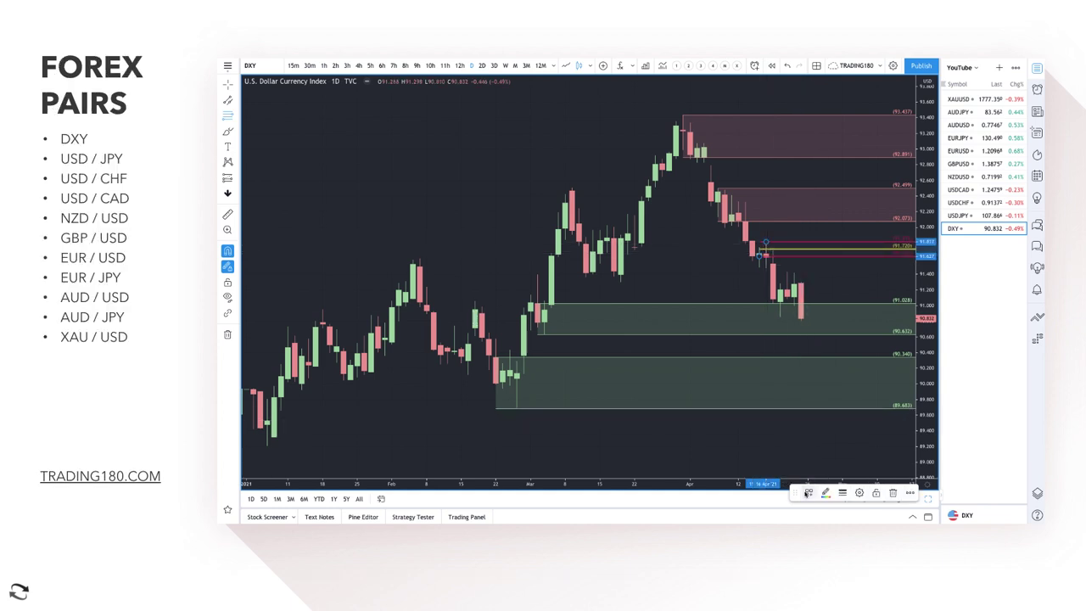
{"action": "left_click", "coordinate": [806, 492]}
{"action": "left_click", "coordinate": [837, 378]}
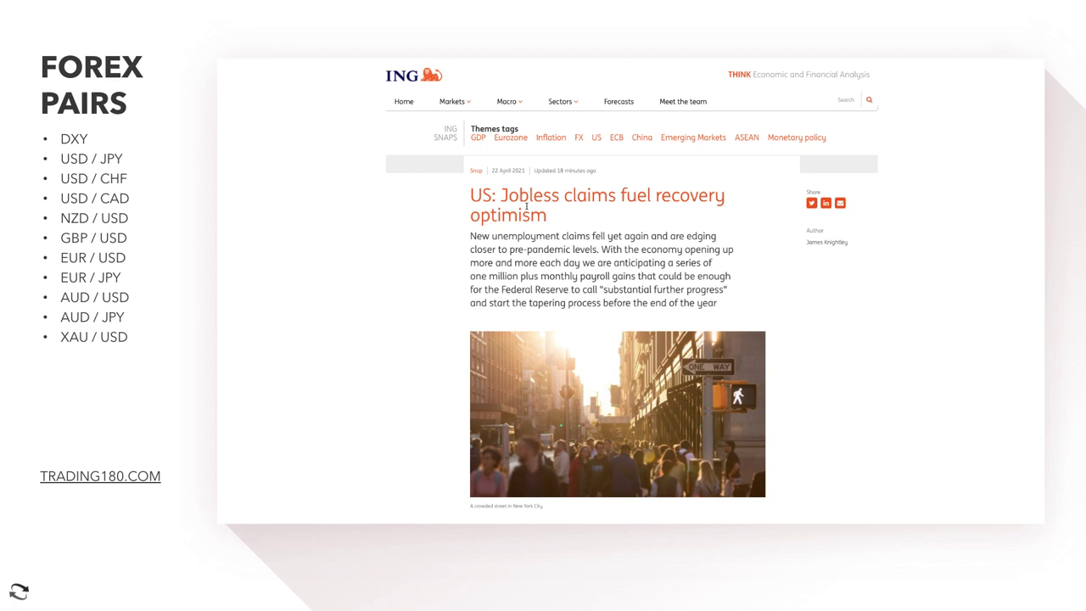
- Highlight and read the summary paragraph of the ING article on US jobless claims
{"action": "left_click_drag", "start_coordinate": [472, 236], "coordinate": [724, 310]}
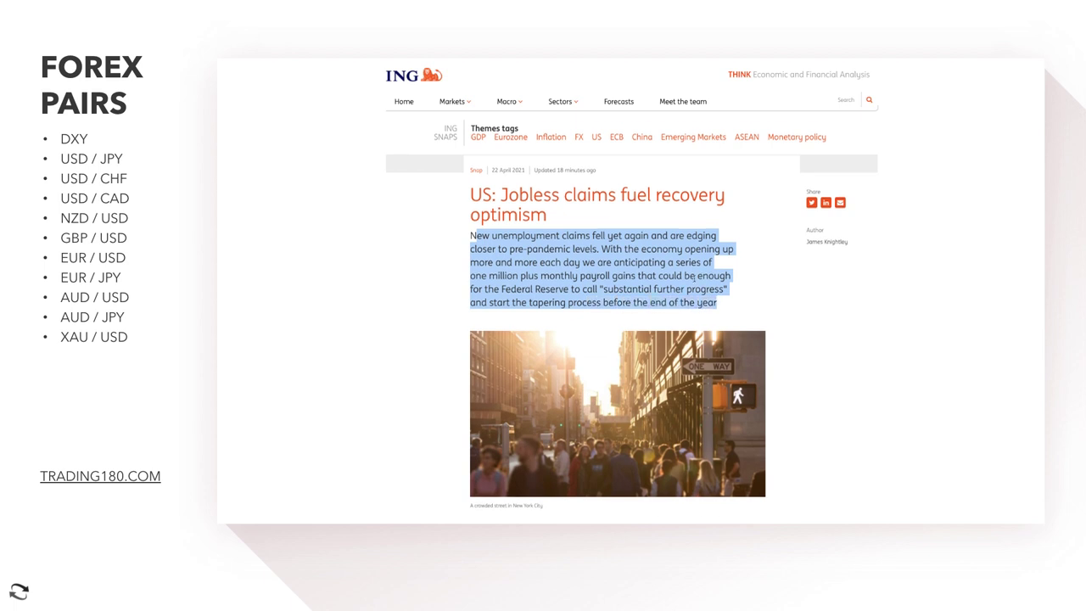
{"action": "scroll", "coordinate": [695, 276], "scroll_direction": "down", "scroll_amount": 1}
{"action": "scroll", "coordinate": [592, 236], "scroll_direction": "up", "scroll_amount": 1}
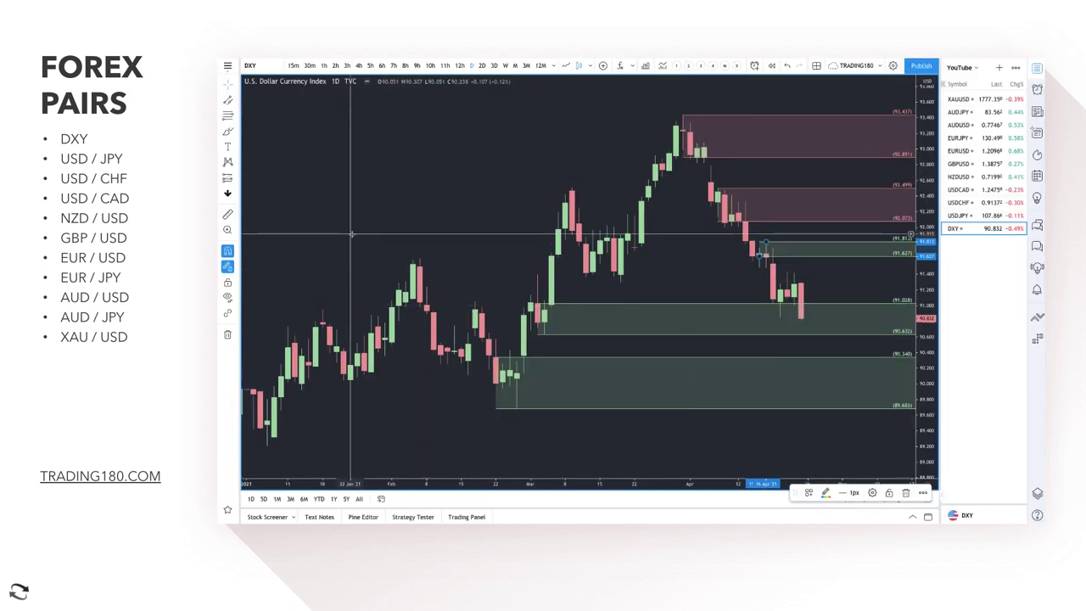
- Apply the 1. SUPPLY drawing template to the 91.627–91.813 zone on the DXY chart
{"action": "right_click", "coordinate": [821, 261]}
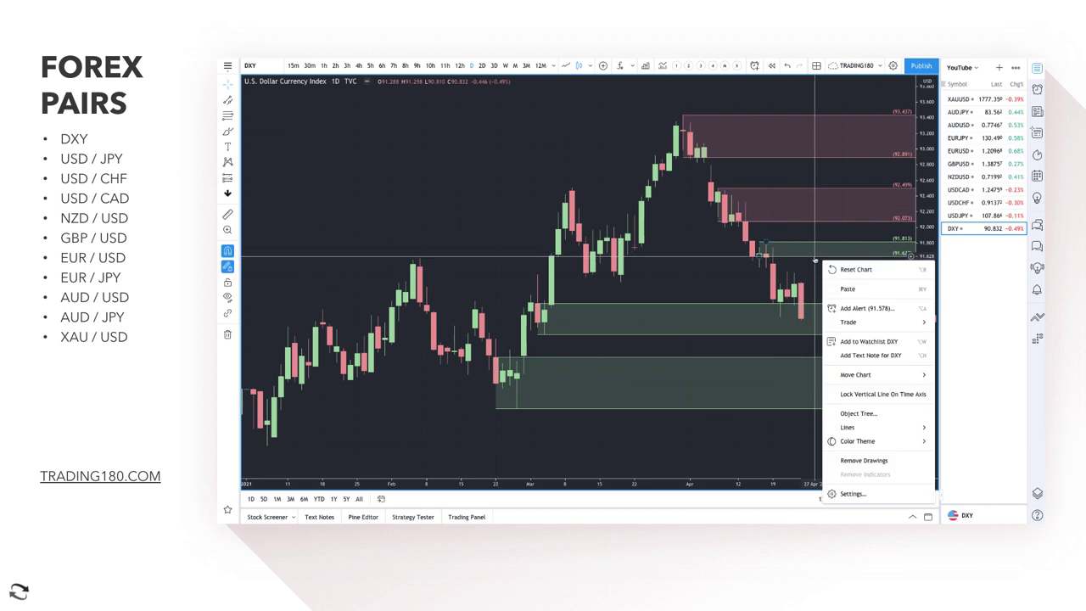
{"action": "left_click", "coordinate": [826, 330]}
{"action": "left_click", "coordinate": [808, 492]}
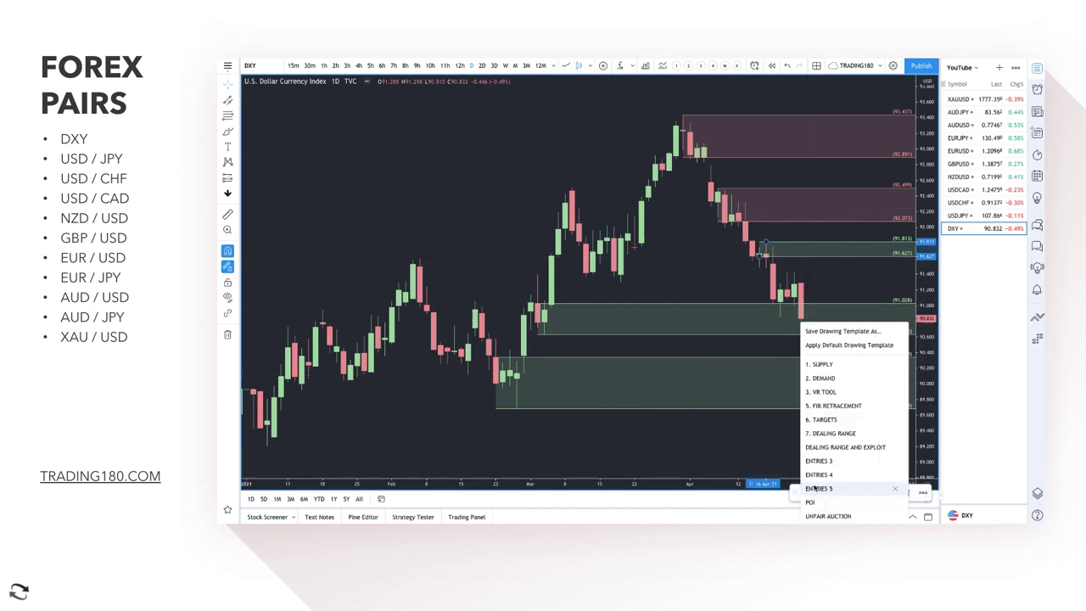
{"action": "left_click", "coordinate": [822, 364]}
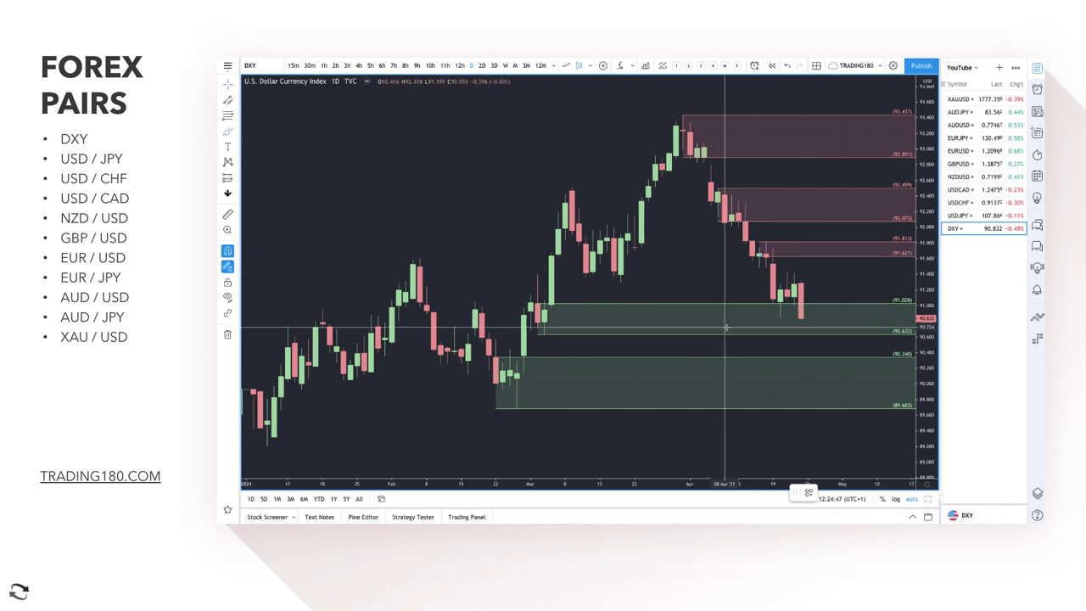
- With the brush, circle the latest candles at the 91.028 demand zone and draw an upward arrow from them
{"action": "left_click", "coordinate": [815, 301]}
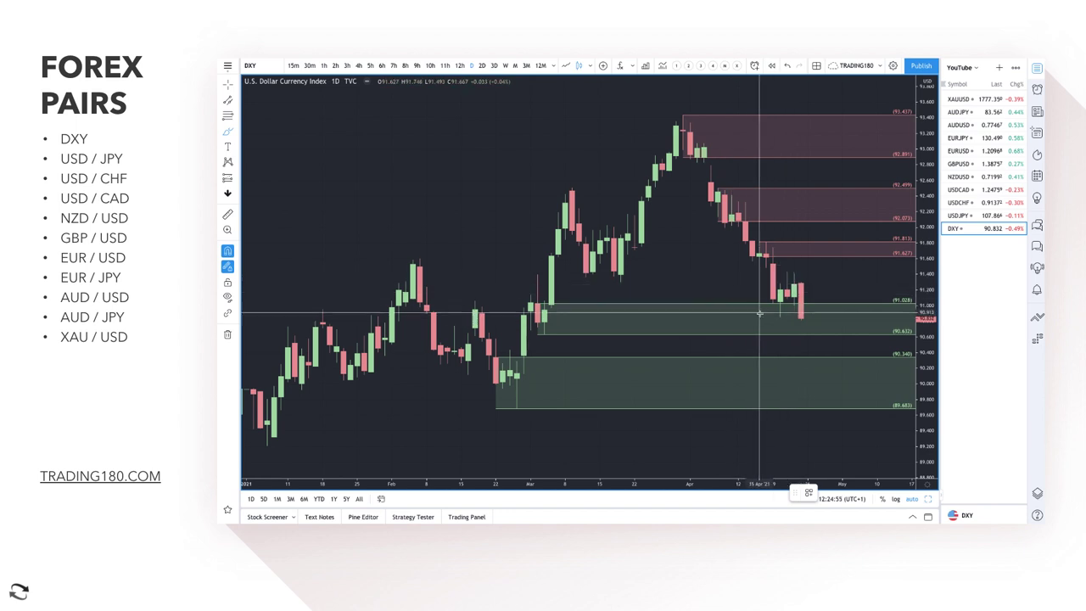
{"action": "mouse_move", "coordinate": [802, 285]}
{"action": "left_mouse_down"}
{"action": "mouse_move", "coordinate": [776, 284]}
{"action": "mouse_move", "coordinate": [760, 311]}
{"action": "mouse_move", "coordinate": [802, 318]}
{"action": "mouse_move", "coordinate": [822, 291]}
{"action": "mouse_move", "coordinate": [794, 279]}
{"action": "left_mouse_up"}
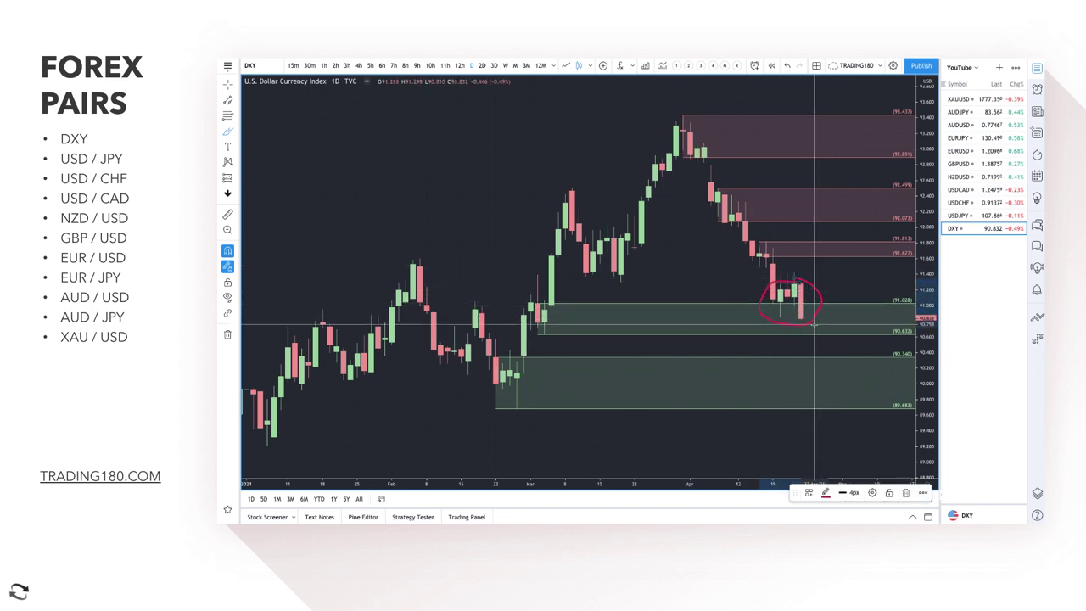
{"action": "left_click_drag", "start_coordinate": [812, 315], "coordinate": [863, 280]}
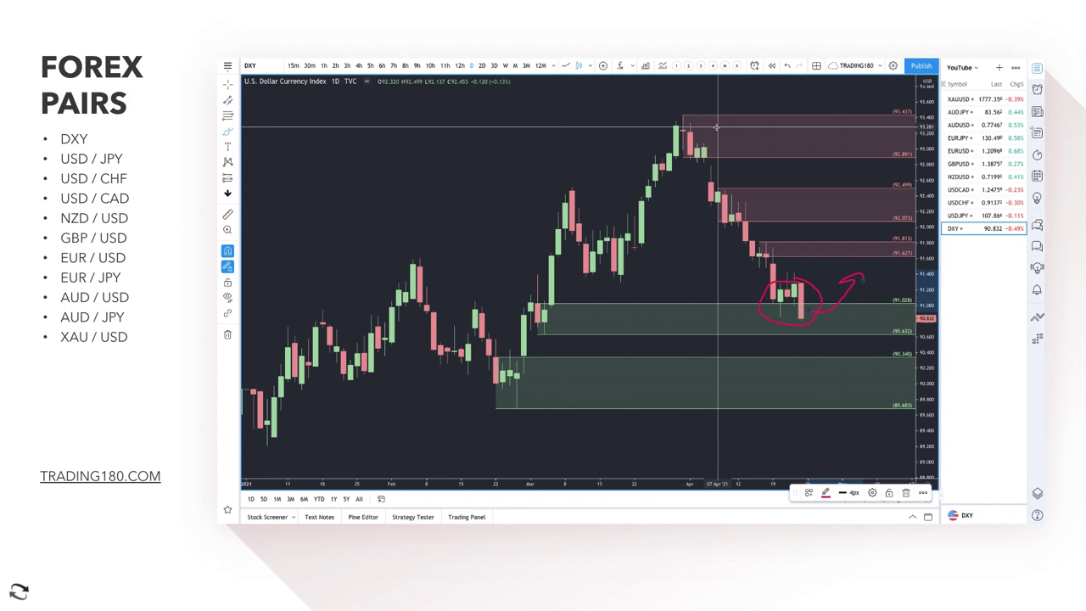
- Sketch an arrow along the April decline, a falling zigzag and a trace of the chart's swings, and undo these brush strokes
{"action": "mouse_move", "coordinate": [713, 124]}
{"action": "left_mouse_down"}
{"action": "mouse_move", "coordinate": [813, 269]}
{"action": "mouse_move", "coordinate": [820, 259]}
{"action": "left_mouse_up"}
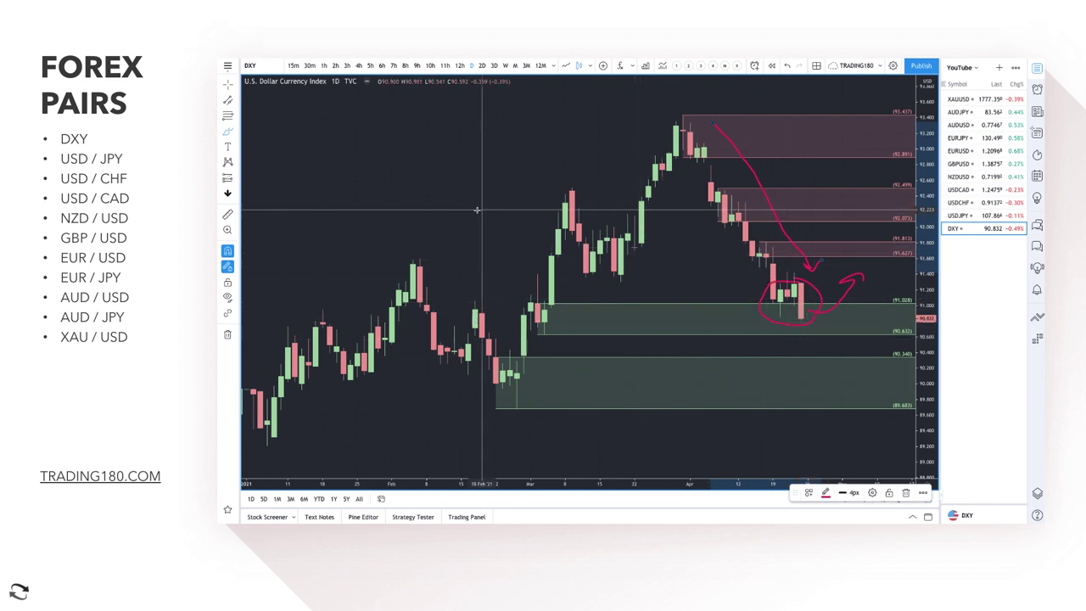
{"action": "mouse_move", "coordinate": [365, 127]}
{"action": "left_mouse_down"}
{"action": "mouse_move", "coordinate": [377, 155]}
{"action": "mouse_move", "coordinate": [421, 153]}
{"action": "mouse_move", "coordinate": [439, 222]}
{"action": "mouse_move", "coordinate": [462, 214]}
{"action": "mouse_move", "coordinate": [497, 241]}
{"action": "mouse_move", "coordinate": [529, 197]}
{"action": "left_mouse_up"}
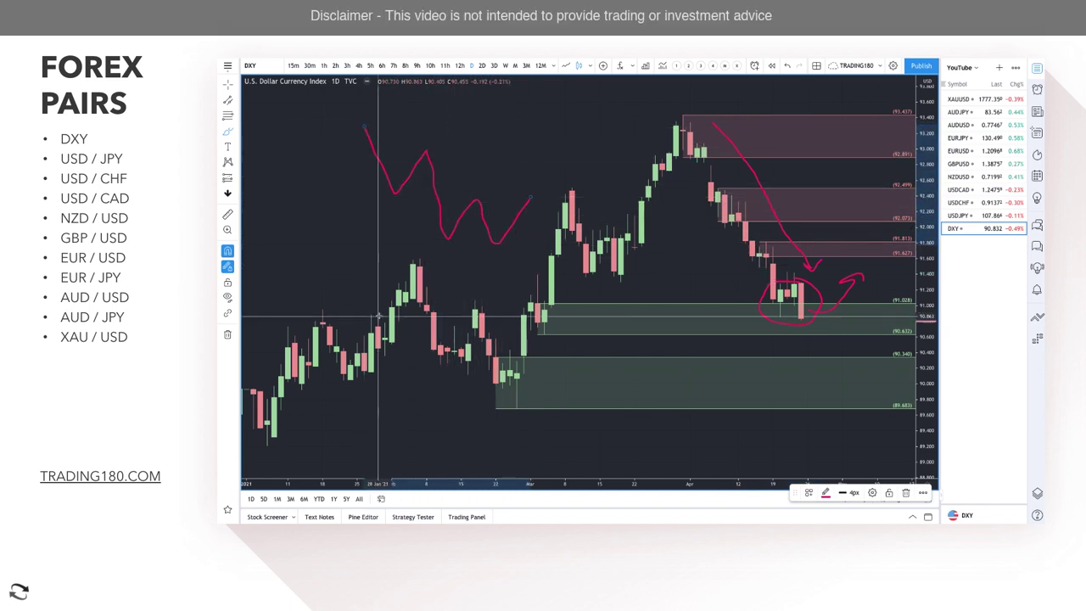
{"action": "mouse_move", "coordinate": [325, 311]}
{"action": "left_mouse_down"}
{"action": "mouse_move", "coordinate": [353, 379]}
{"action": "mouse_move", "coordinate": [416, 270]}
{"action": "mouse_move", "coordinate": [500, 389]}
{"action": "mouse_move", "coordinate": [549, 233]}
{"action": "mouse_move", "coordinate": [618, 273]}
{"action": "mouse_move", "coordinate": [681, 131]}
{"action": "mouse_move", "coordinate": [772, 280]}
{"action": "left_mouse_up"}
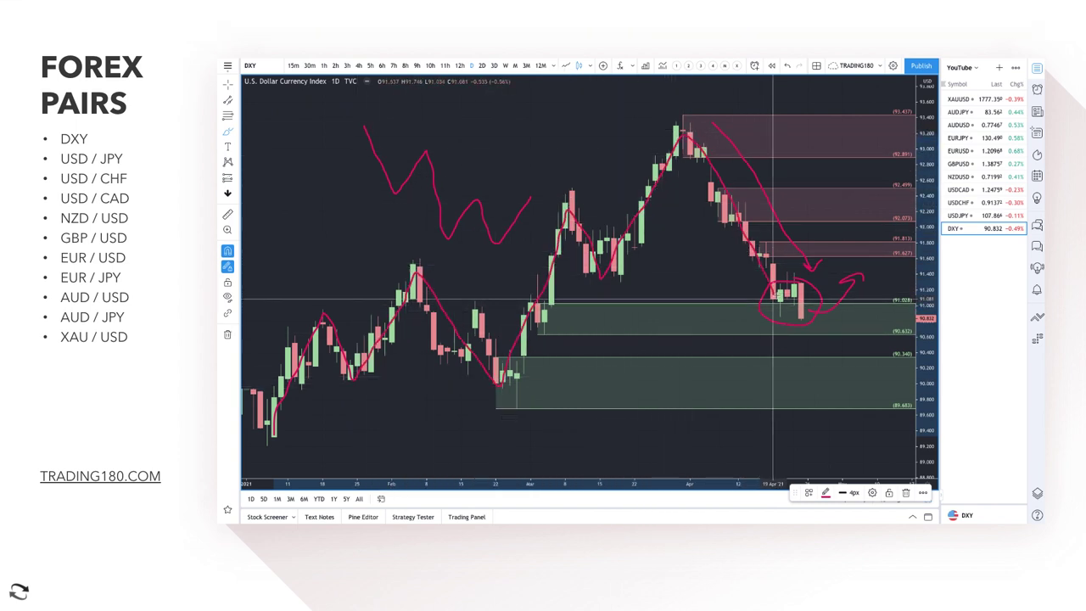
{"action": "left_click", "coordinate": [788, 66]}
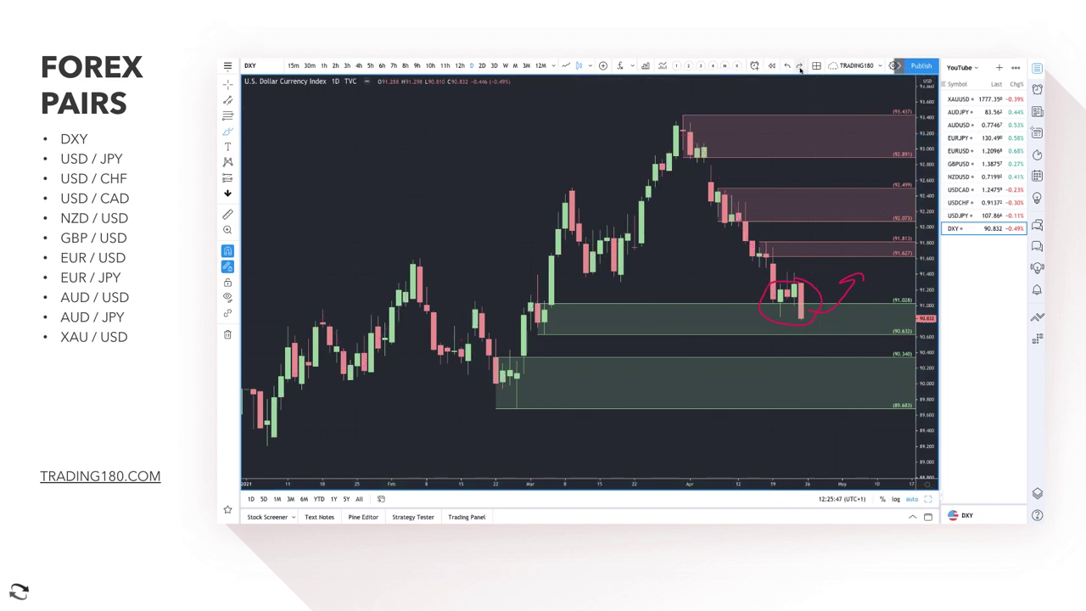
- Put a downward brush arrow along the April decline and add another pointing down from the 91.627–91.813 supply zone
{"action": "left_click_drag", "start_coordinate": [715, 126], "coordinate": [815, 270]}
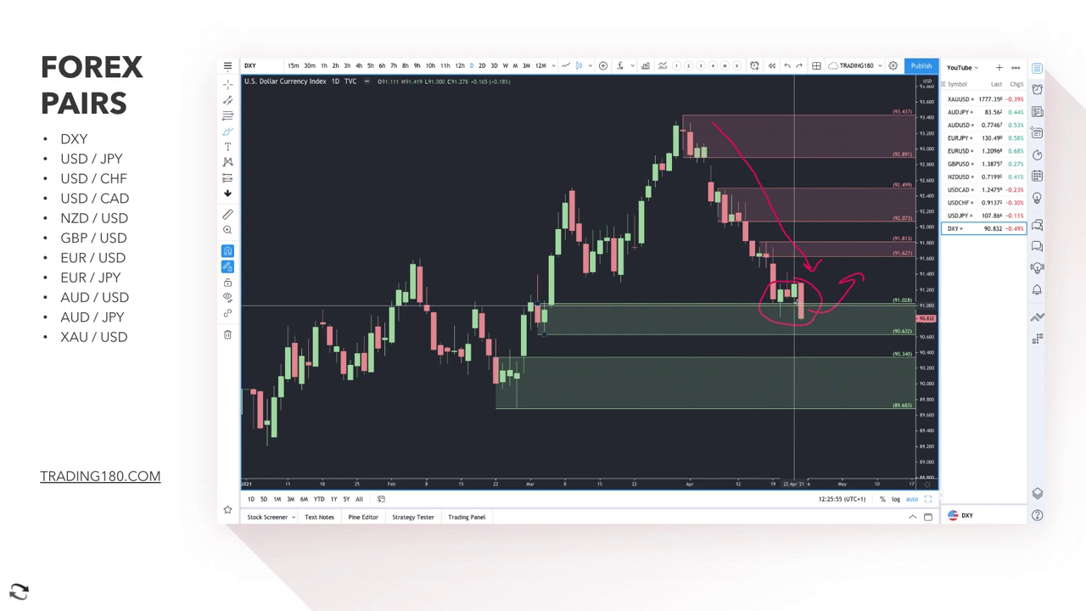
{"action": "left_click", "coordinate": [235, 131]}
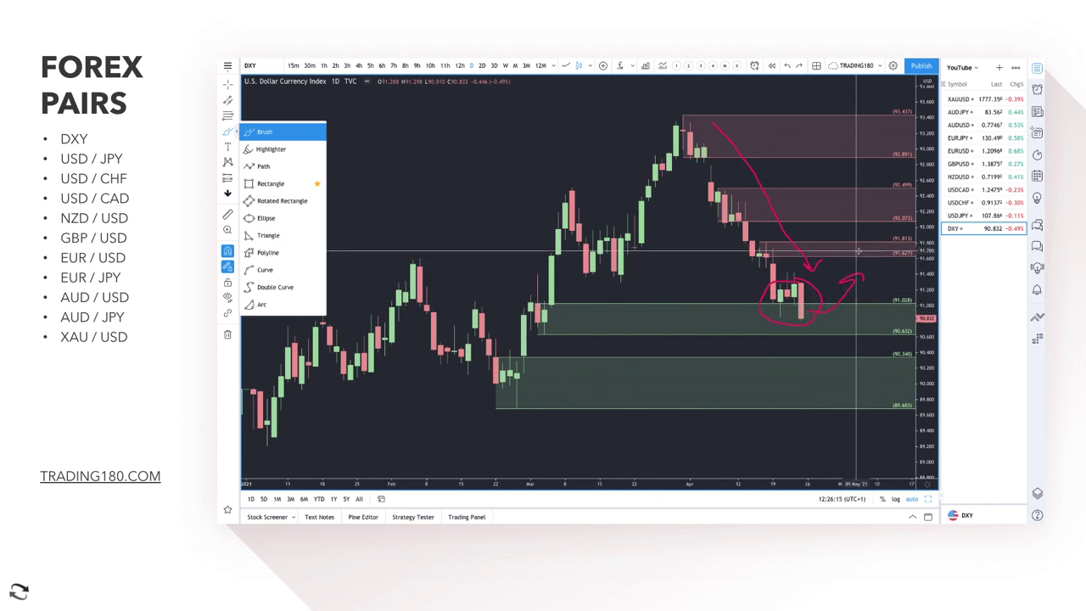
{"action": "mouse_move", "coordinate": [851, 251]}
{"action": "left_mouse_down"}
{"action": "mouse_move", "coordinate": [873, 263]}
{"action": "mouse_move", "coordinate": [888, 295]}
{"action": "left_mouse_up"}
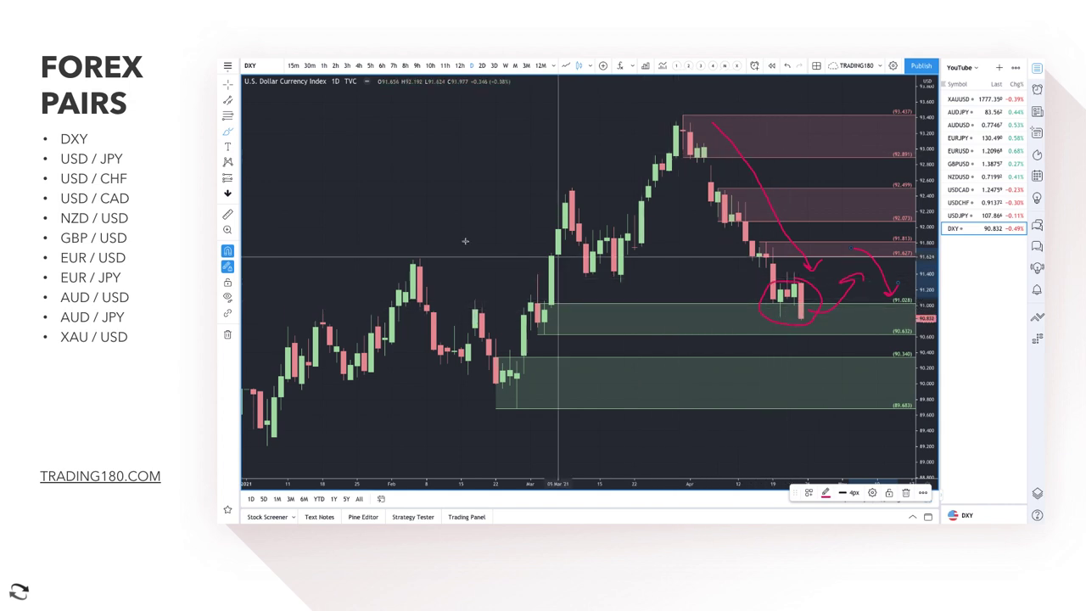
- Write the letter B with the brush beside the circled candles at the 91.028 demand zone
{"action": "left_click", "coordinate": [231, 132]}
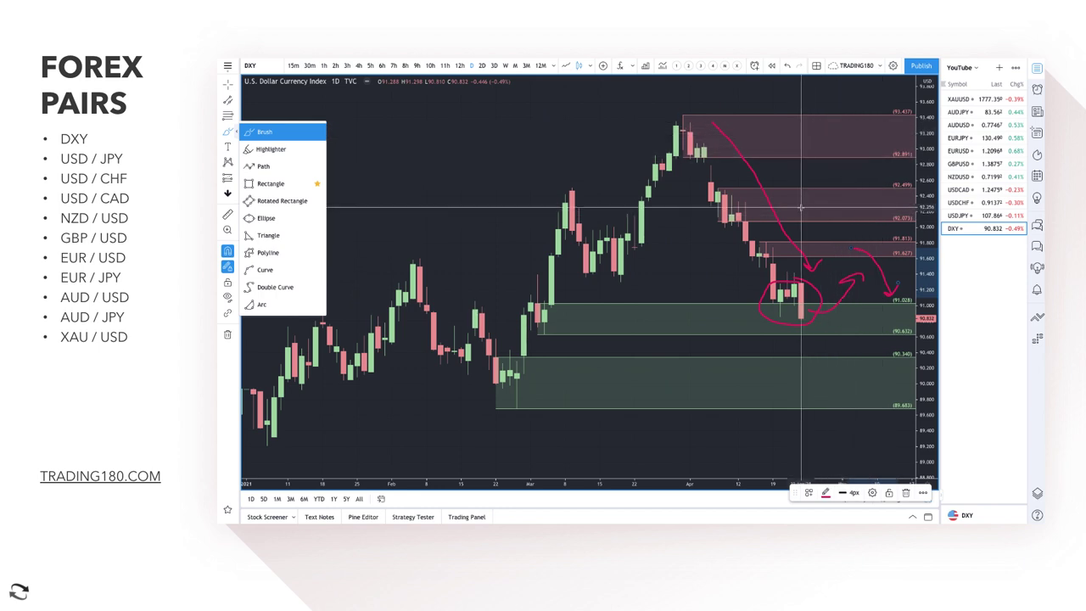
{"action": "left_click", "coordinate": [718, 289]}
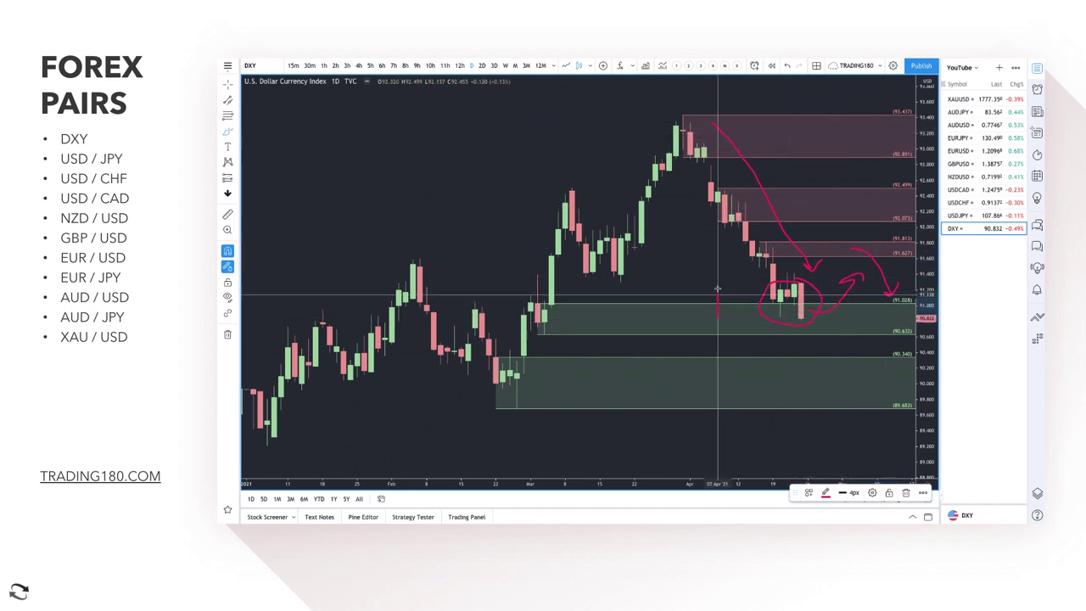
{"action": "left_click_drag", "start_coordinate": [717, 289], "coordinate": [717, 321]}
- Mark the range from the January low at 89.309 to the March high at 93.437 and apply the 3. VR TOOL template
{"action": "scroll", "coordinate": [557, 362], "scroll_direction": "down", "scroll_amount": 2}
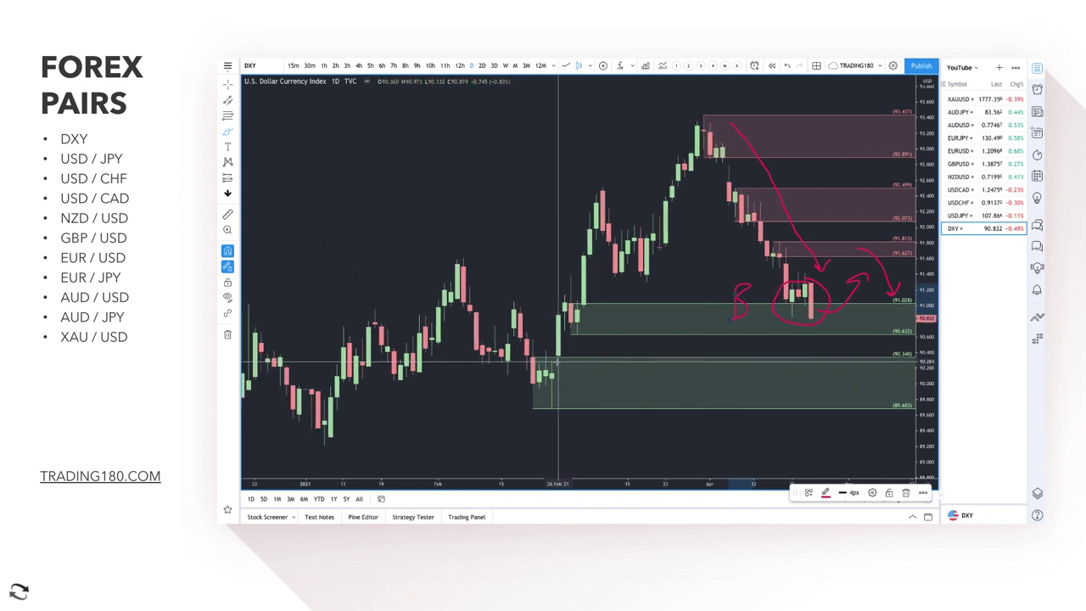
{"action": "scroll", "coordinate": [509, 339], "scroll_direction": "down", "scroll_amount": 3}
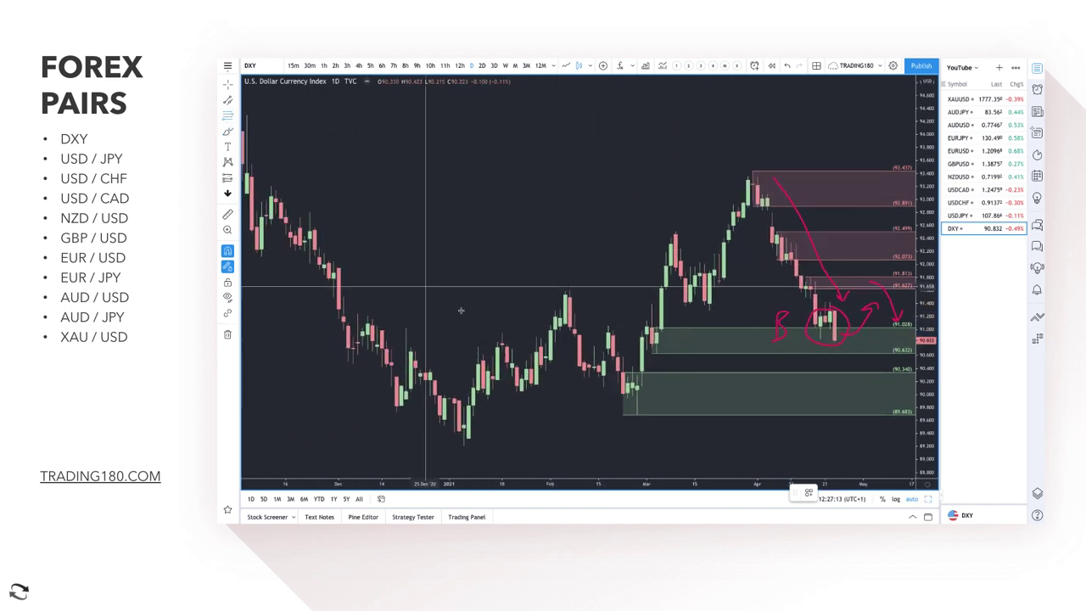
{"action": "scroll", "coordinate": [458, 441], "scroll_direction": "down", "scroll_amount": 3}
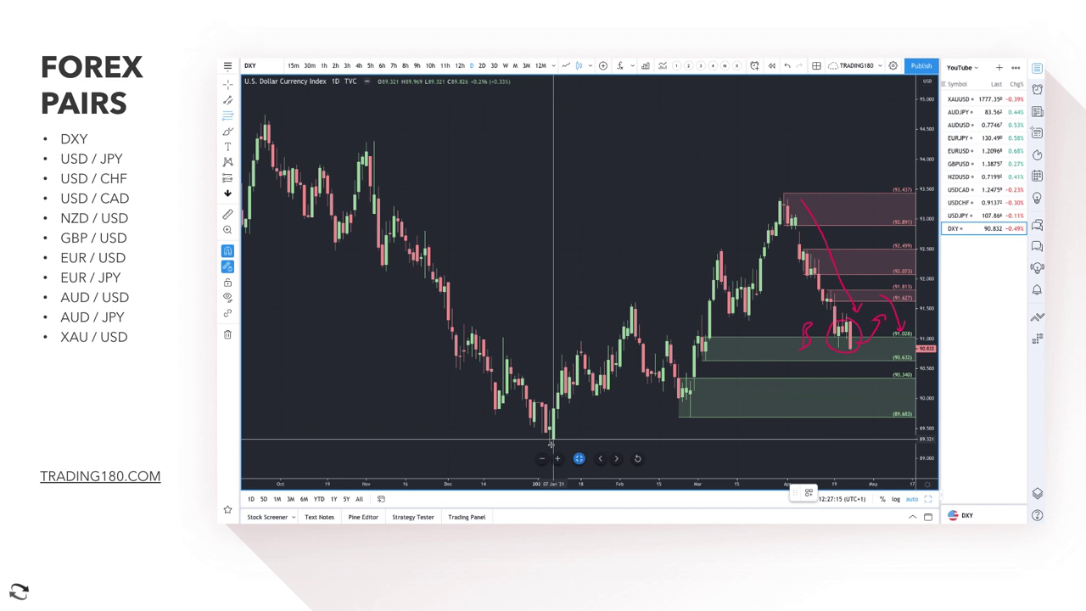
{"action": "mouse_move", "coordinate": [551, 443]}
{"action": "left_mouse_down"}
{"action": "mouse_move", "coordinate": [698, 358]}
{"action": "mouse_move", "coordinate": [802, 221]}
{"action": "mouse_move", "coordinate": [783, 193]}
{"action": "left_mouse_up"}
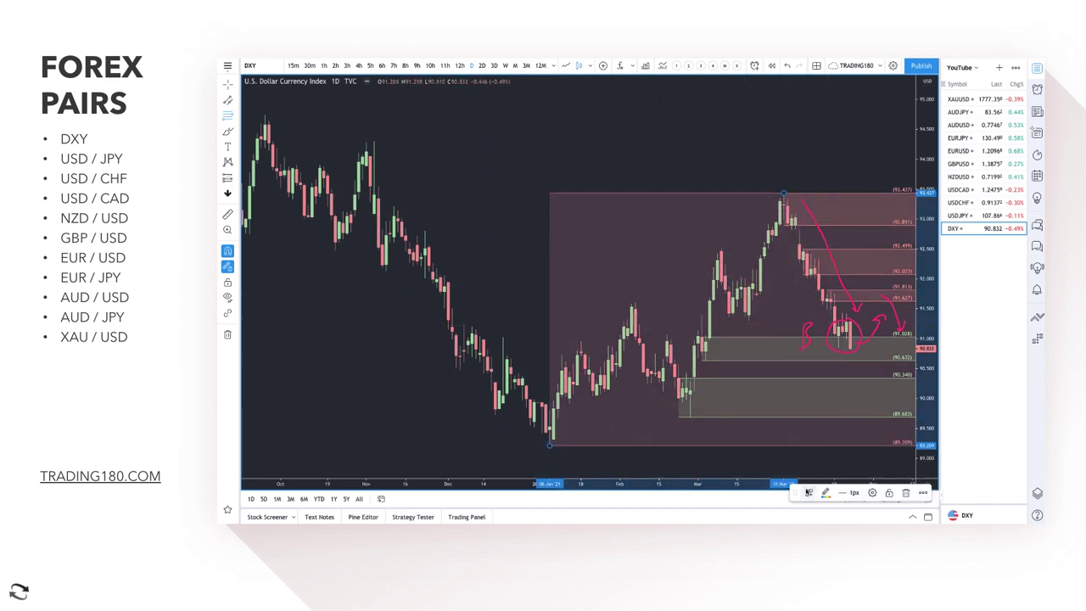
{"action": "left_click", "coordinate": [808, 492]}
{"action": "left_click", "coordinate": [828, 392]}
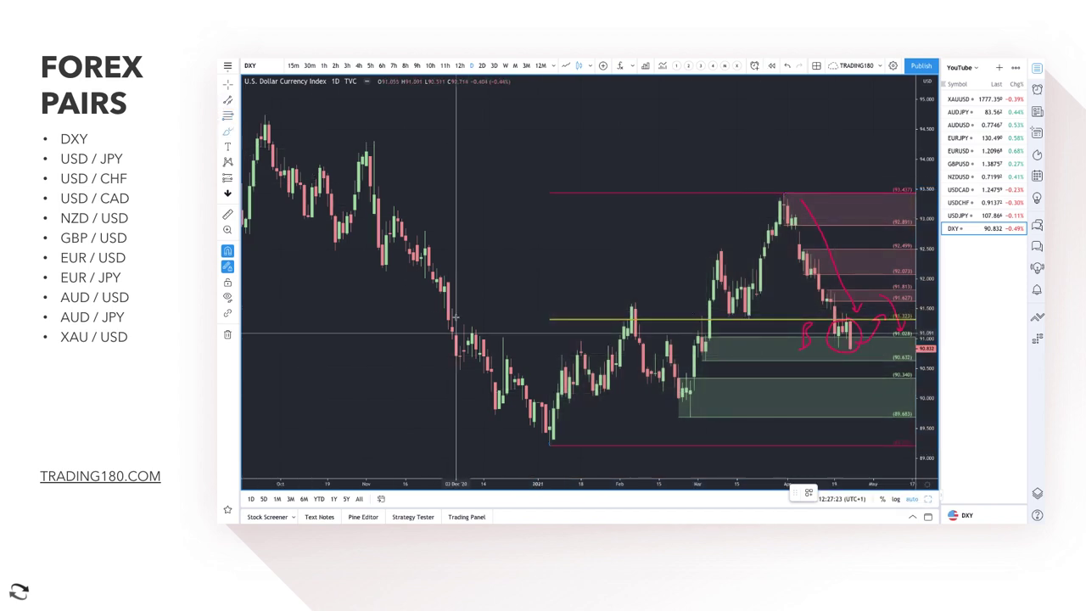
- Write the letter B with the brush next to the January low at the bottom of the range
{"action": "left_click", "coordinate": [570, 440]}
{"action": "mouse_move", "coordinate": [570, 440]}
{"action": "left_mouse_down"}
{"action": "mouse_move", "coordinate": [588, 434]}
{"action": "mouse_move", "coordinate": [562, 447]}
{"action": "left_mouse_up"}
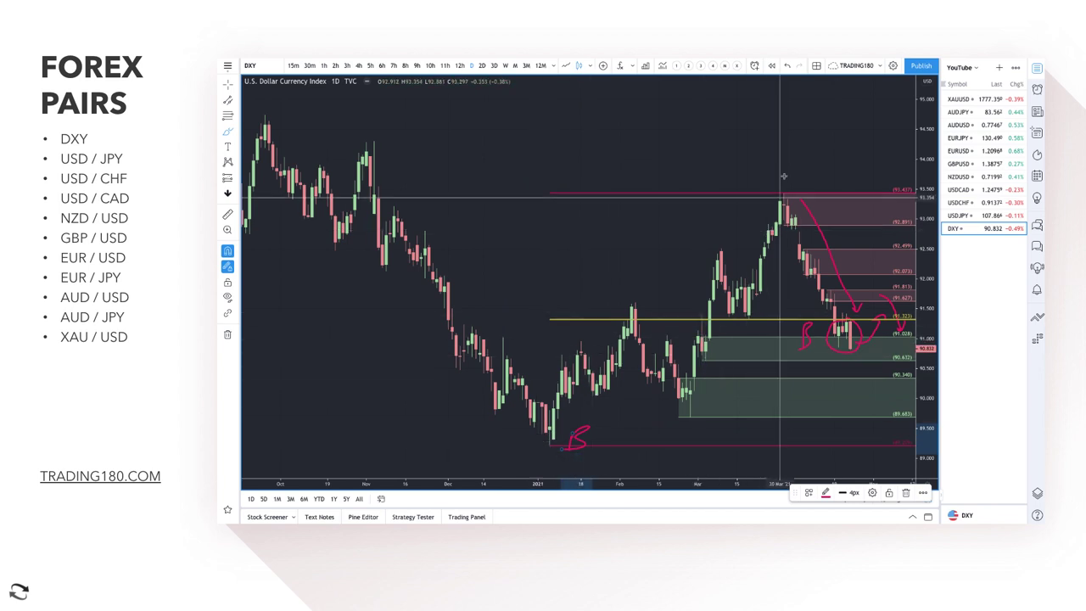
- Write the letter E with the brush above the March high and add brush marks beside the B near the 91.322 level
{"action": "mouse_move", "coordinate": [775, 167]}
{"action": "left_mouse_down"}
{"action": "mouse_move", "coordinate": [771, 187]}
{"action": "mouse_move", "coordinate": [788, 175]}
{"action": "mouse_move", "coordinate": [775, 170]}
{"action": "mouse_move", "coordinate": [791, 185]}
{"action": "left_mouse_up"}
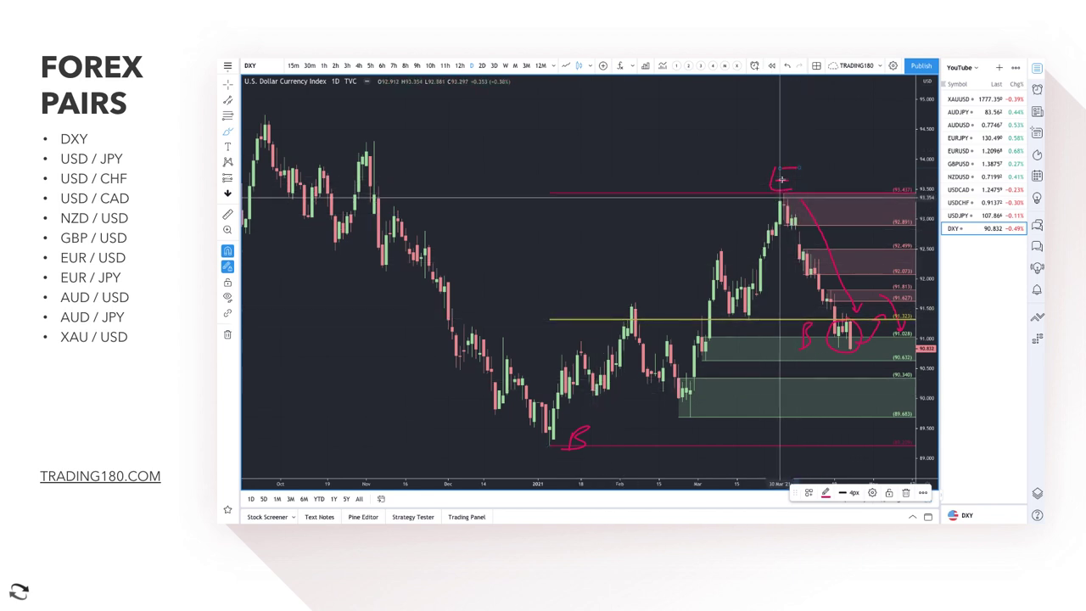
{"action": "mouse_move", "coordinate": [787, 307]}
{"action": "left_mouse_down"}
{"action": "mouse_move", "coordinate": [778, 315]}
{"action": "mouse_move", "coordinate": [800, 314]}
{"action": "left_mouse_up"}
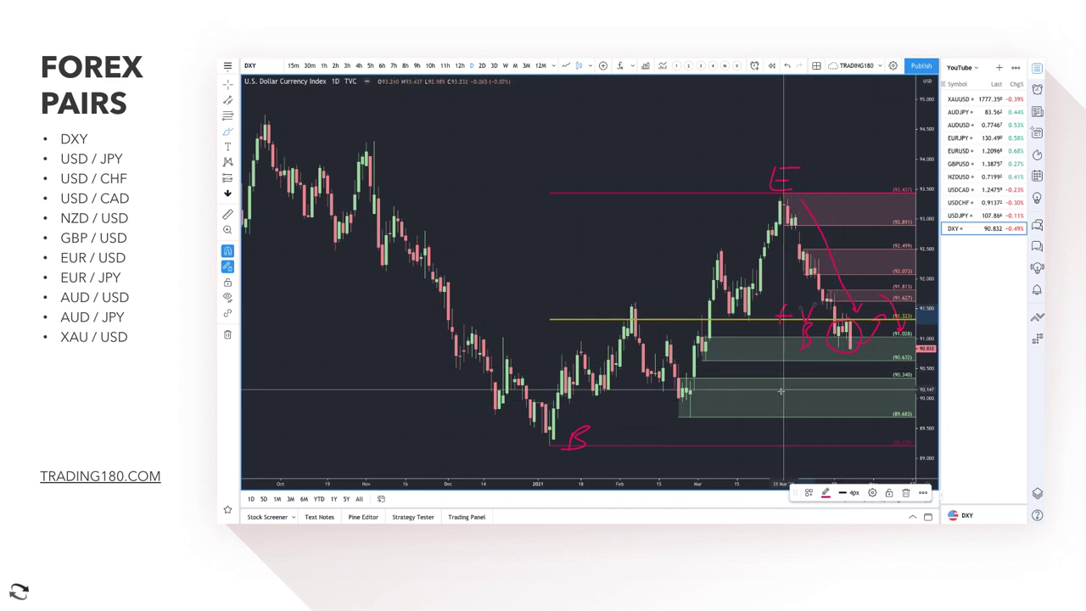
{"action": "mouse_move", "coordinate": [766, 373]}
{"action": "left_mouse_down"}
{"action": "mouse_move", "coordinate": [748, 380]}
{"action": "mouse_move", "coordinate": [771, 394]}
{"action": "mouse_move", "coordinate": [812, 363]}
{"action": "mouse_move", "coordinate": [795, 397]}
{"action": "left_mouse_up"}
{"action": "key", "text": "ctrl+z"}
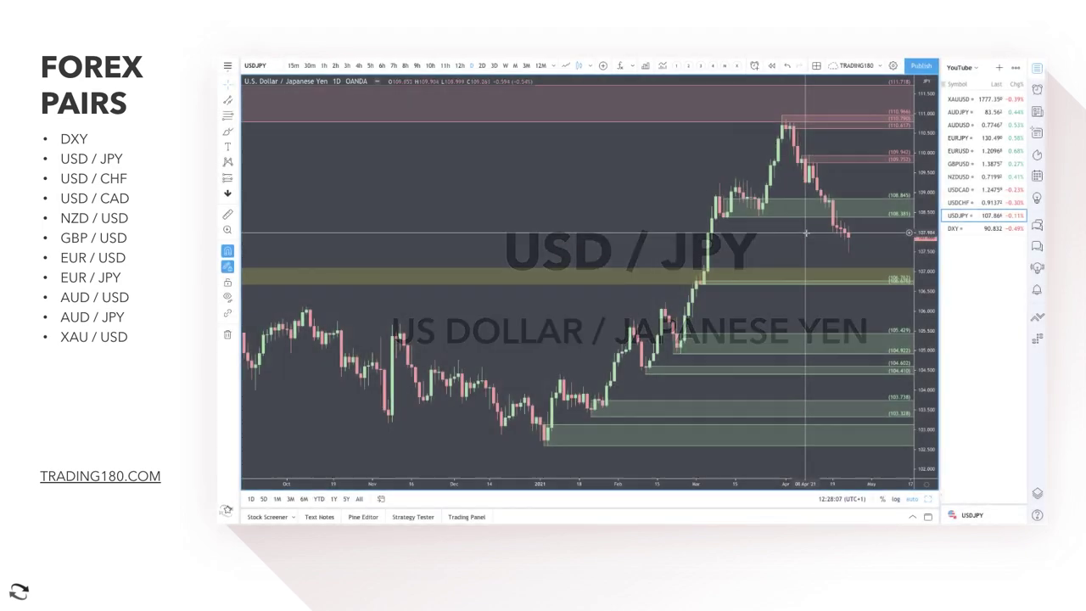
- On the USDJPY chart, delete the 108.385–108.845 demand zone and extend the 109.942 supply zone down to 109.246
{"action": "key", "text": "Delete"}
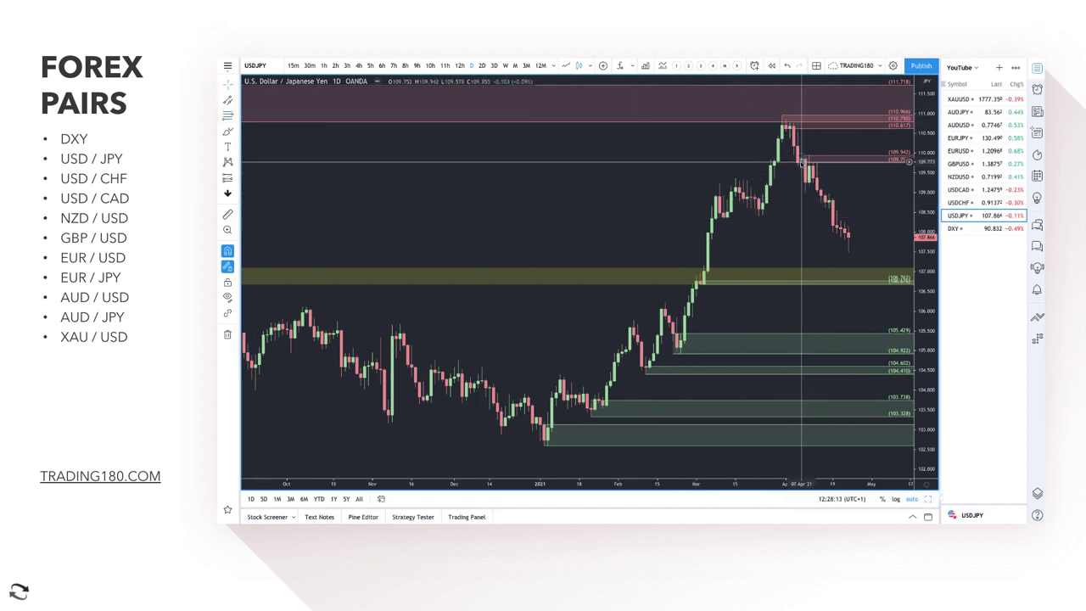
{"action": "left_click_drag", "start_coordinate": [802, 161], "coordinate": [813, 181]}
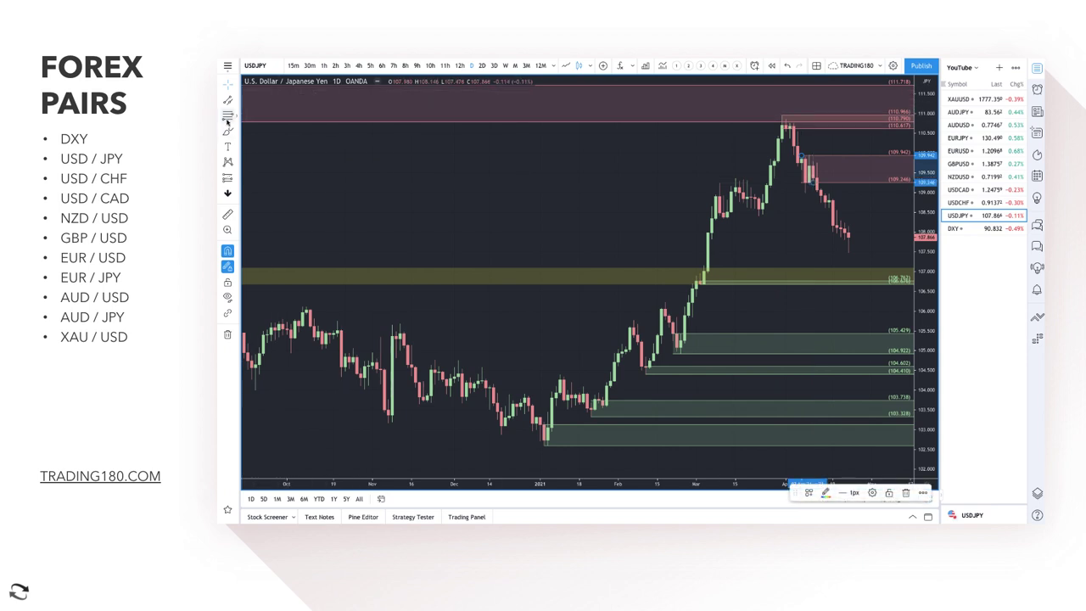
- Mark a zone from 108.764 to 108.966 at the mid-April candle and apply the 1. SUPPLY template
{"action": "left_click", "coordinate": [829, 222]}
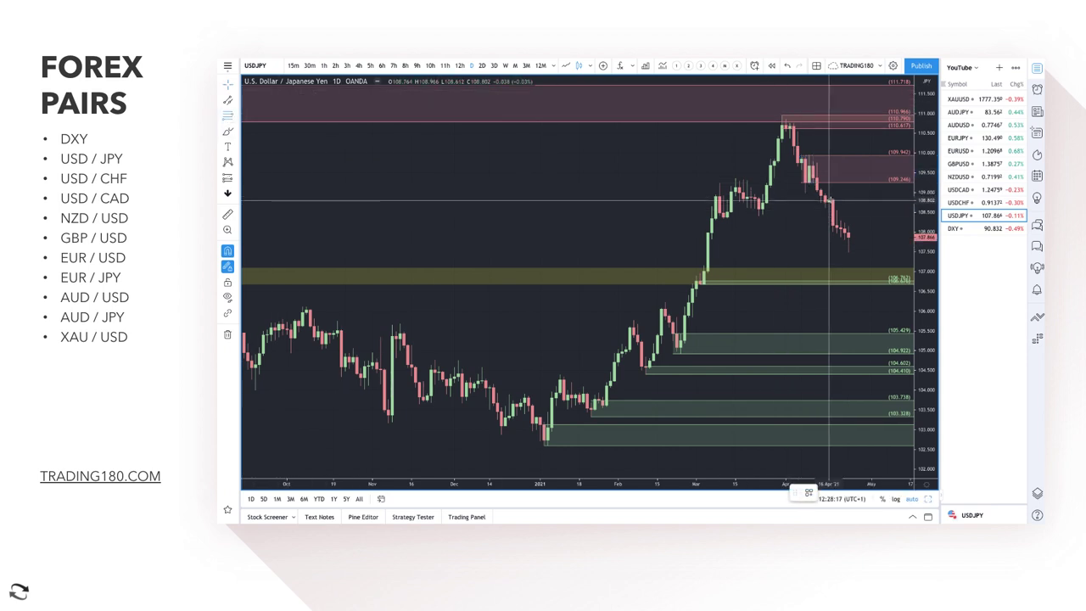
{"action": "left_click_drag", "start_coordinate": [828, 203], "coordinate": [829, 194]}
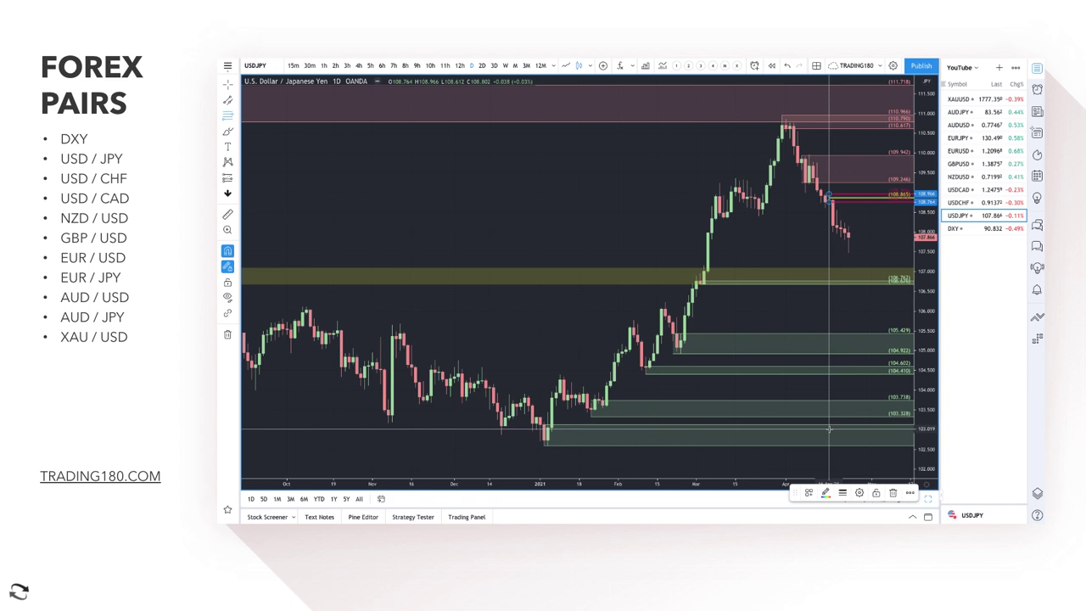
{"action": "left_click", "coordinate": [808, 492]}
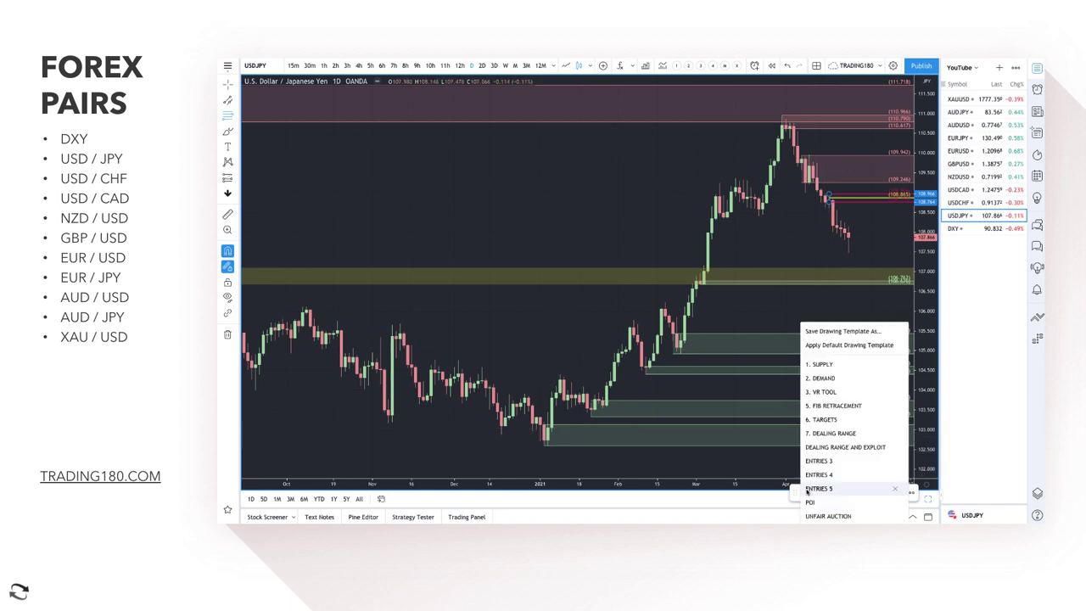
{"action": "left_click", "coordinate": [838, 365]}
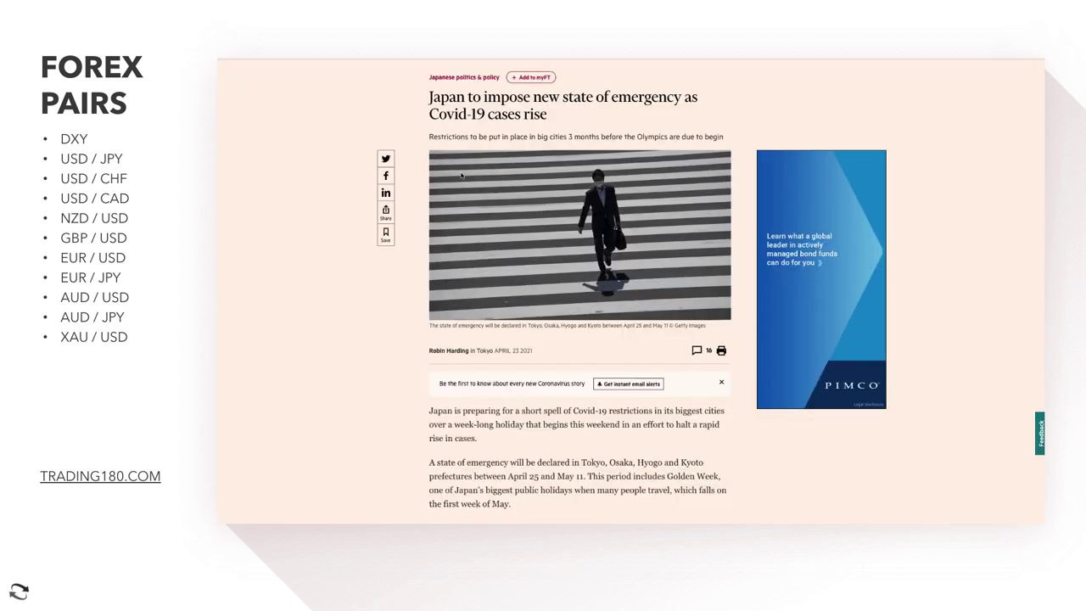
- Read the headline and opening paragraph of the news article on Japan's new state of emergency, highlighting the text
{"action": "scroll", "coordinate": [460, 176], "scroll_direction": "up", "scroll_amount": 1}
{"action": "scroll", "coordinate": [504, 142], "scroll_direction": "down", "scroll_amount": 1}
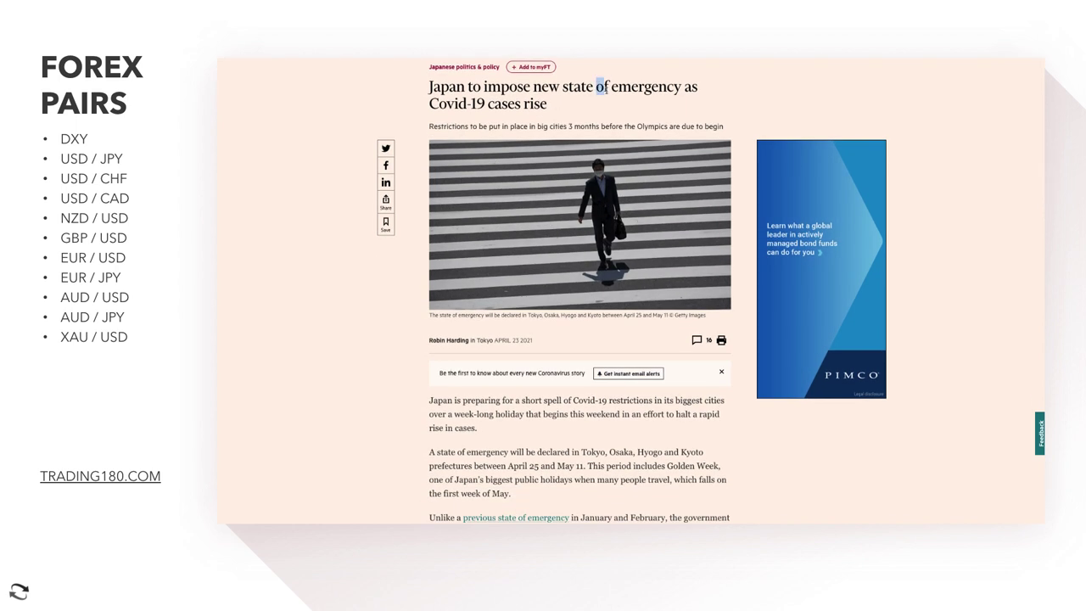
{"action": "left_click_drag", "start_coordinate": [607, 88], "coordinate": [611, 101]}
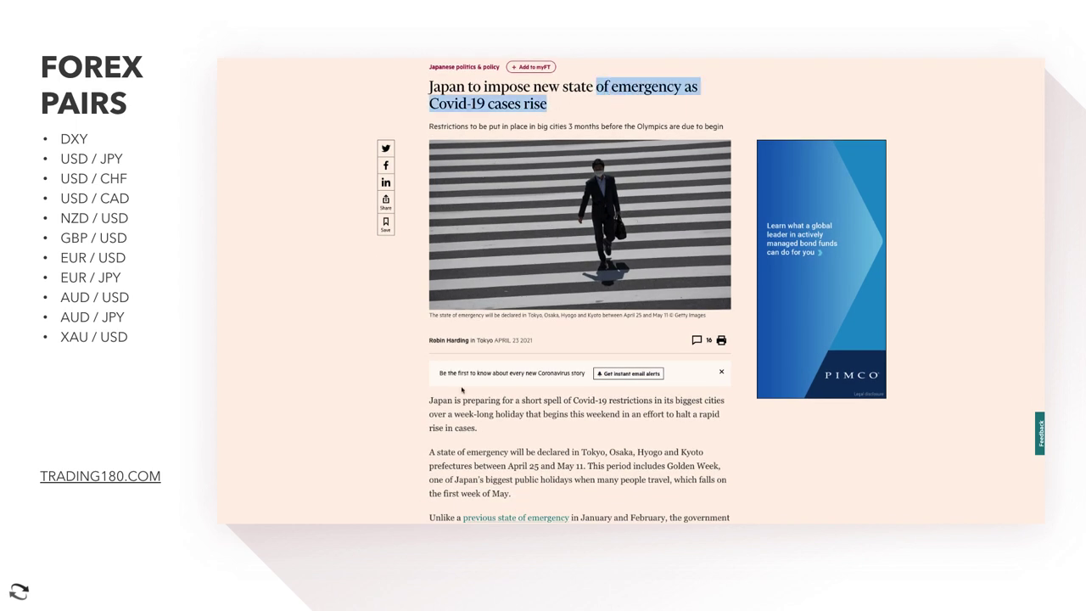
{"action": "scroll", "coordinate": [461, 389], "scroll_direction": "down", "scroll_amount": 4}
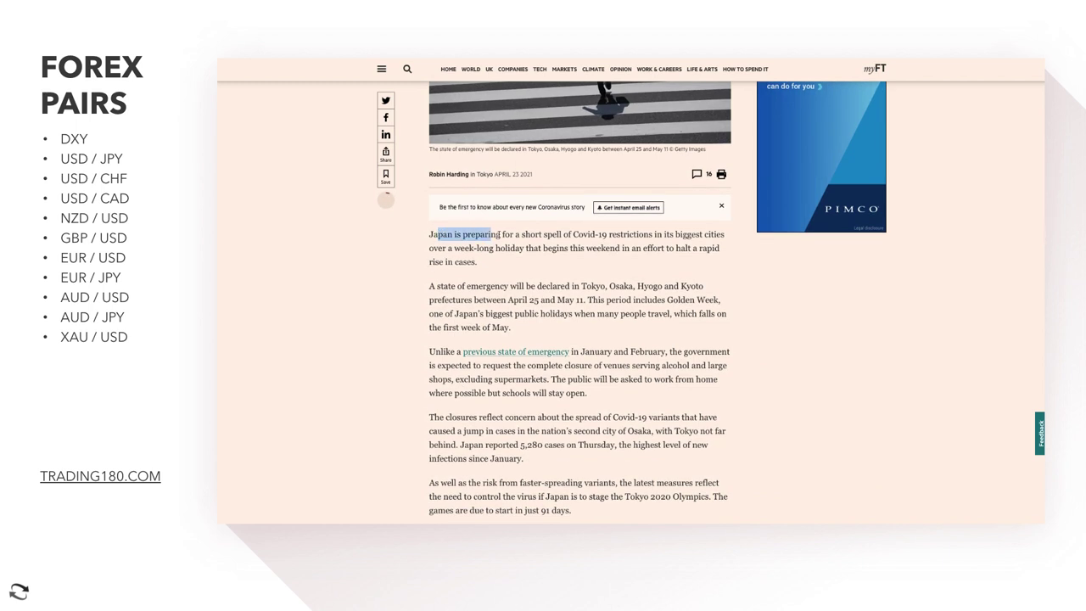
{"action": "left_click_drag", "start_coordinate": [645, 243], "coordinate": [579, 248]}
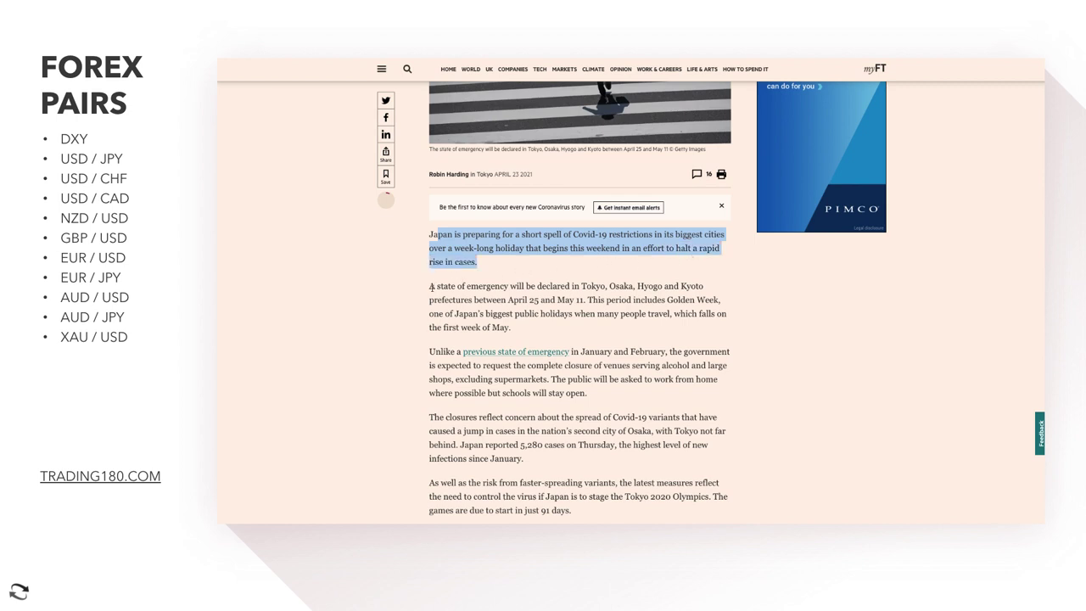
- Read the article's paragraphs on the emergency dates, Golden Week and the venue closures, highlighting each passage
{"action": "left_click_drag", "start_coordinate": [430, 286], "coordinate": [552, 297]}
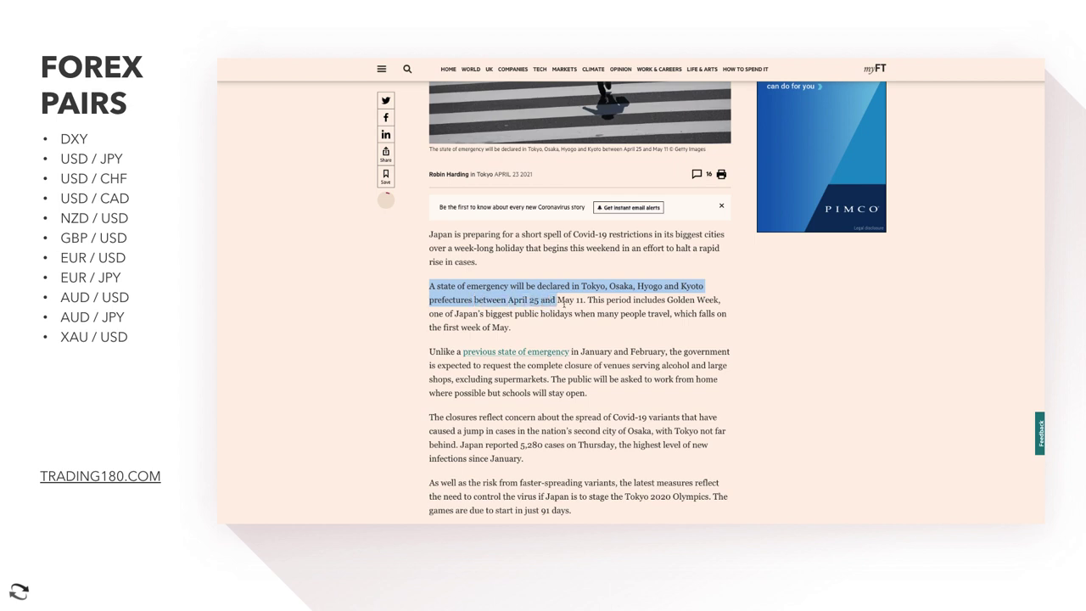
{"action": "left_click_drag", "start_coordinate": [583, 301], "coordinate": [630, 313]}
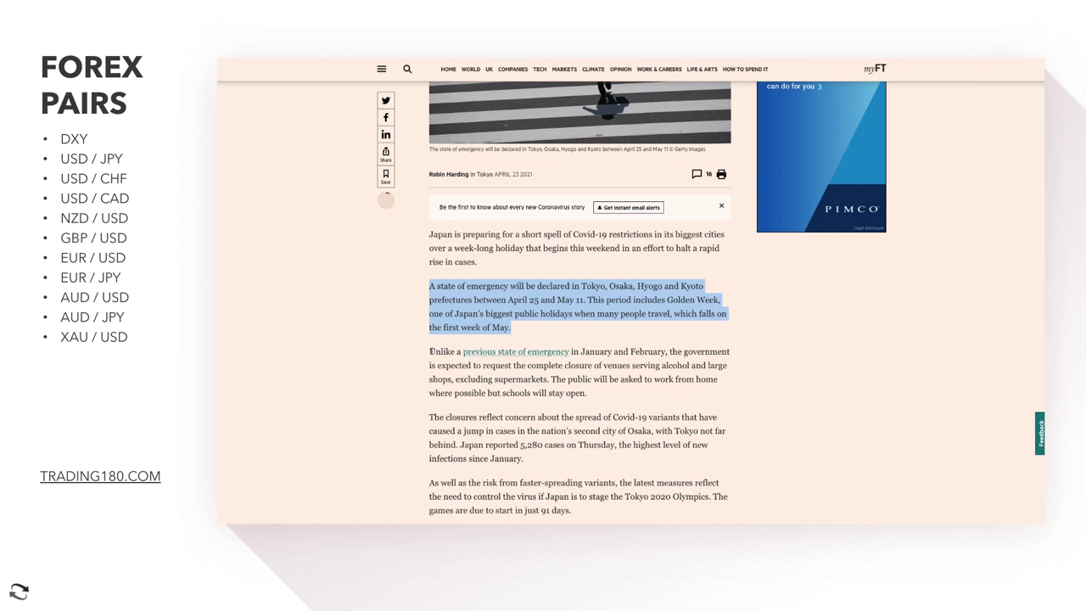
{"action": "left_click_drag", "start_coordinate": [430, 351], "coordinate": [671, 365]}
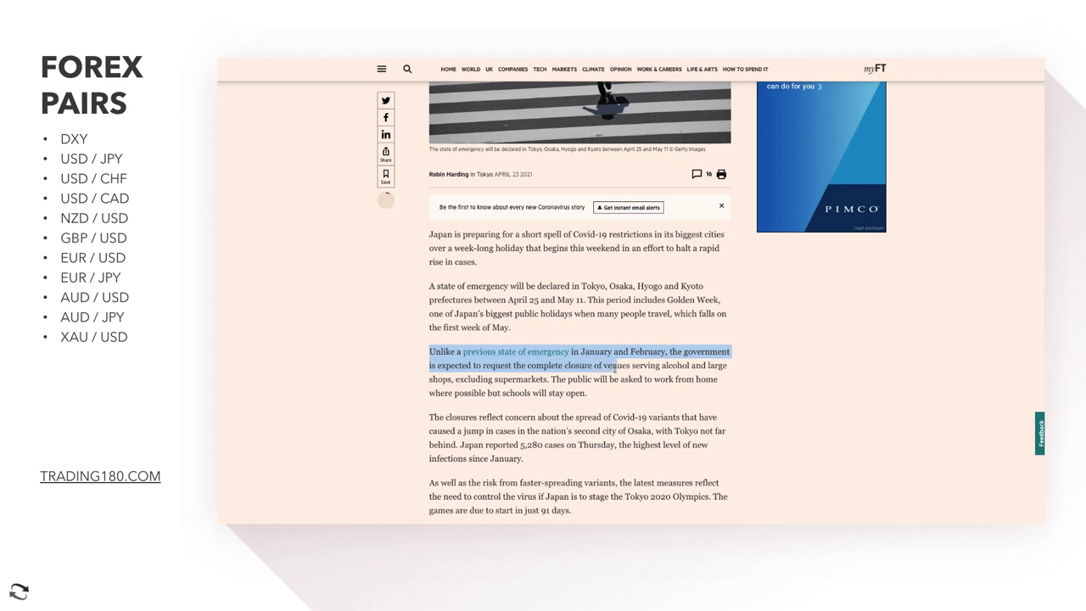
{"action": "left_click_drag", "start_coordinate": [669, 374], "coordinate": [472, 380]}
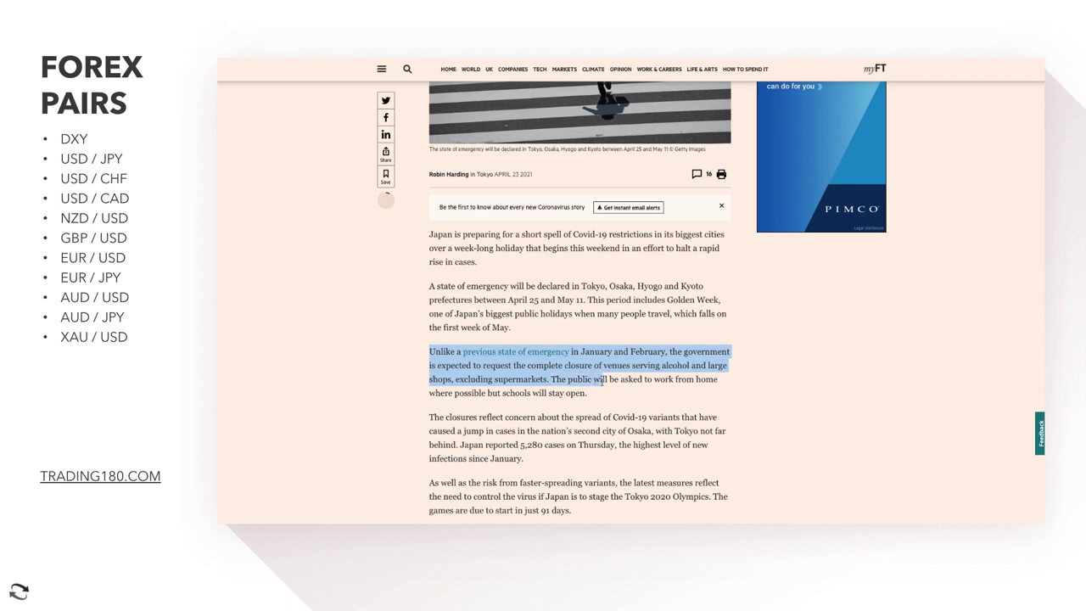
{"action": "left_click_drag", "start_coordinate": [603, 380], "coordinate": [619, 396]}
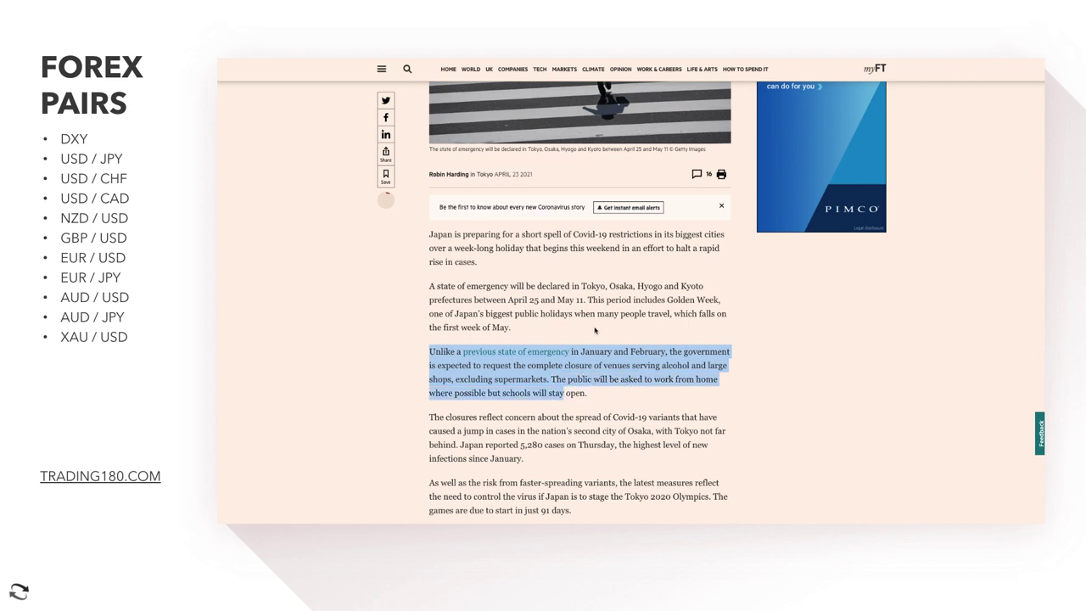
{"action": "left_click", "coordinate": [494, 392]}
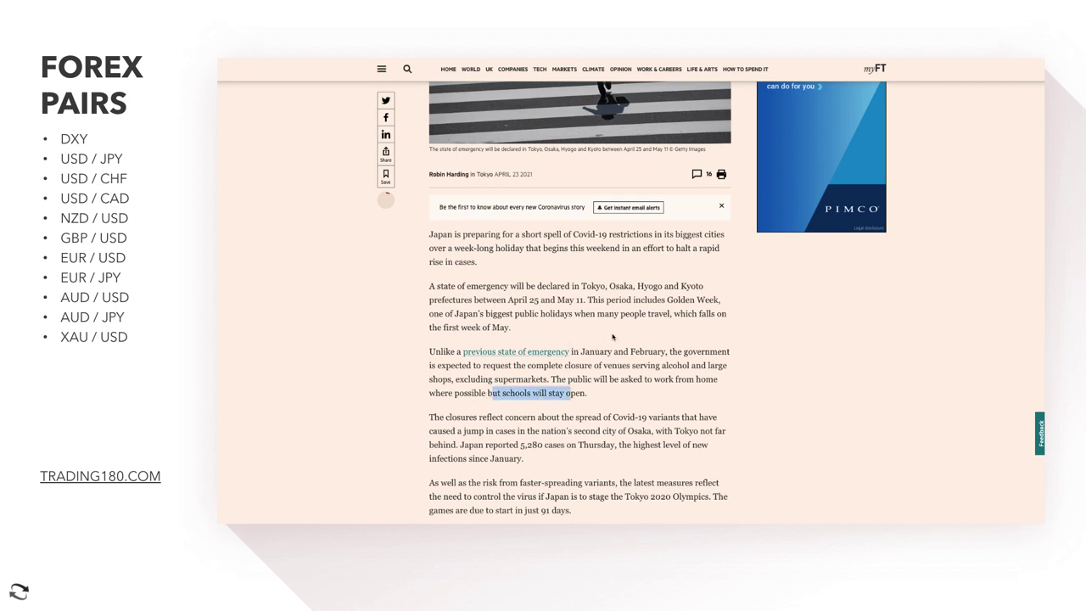
{"action": "scroll", "coordinate": [613, 337], "scroll_direction": "up", "scroll_amount": 3}
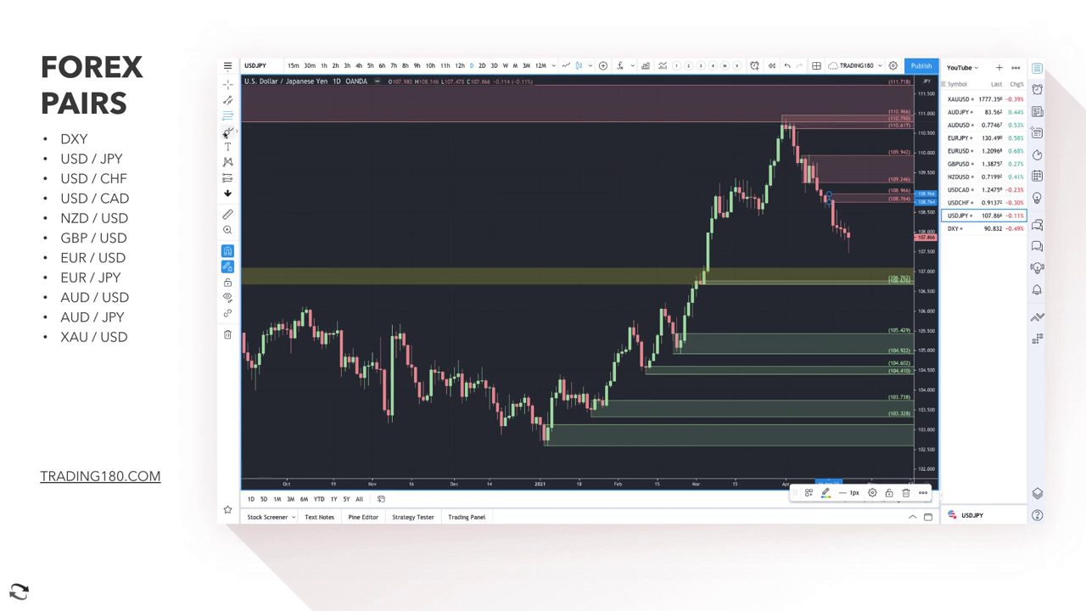
- Brush a downward arrow along the USDJPY April decline and a curved arrow bouncing off the 106.762 demand zone
{"action": "left_click", "coordinate": [228, 131]}
{"action": "mouse_move", "coordinate": [806, 124]}
{"action": "left_mouse_down"}
{"action": "mouse_move", "coordinate": [858, 219]}
{"action": "mouse_move", "coordinate": [875, 223]}
{"action": "left_mouse_up"}
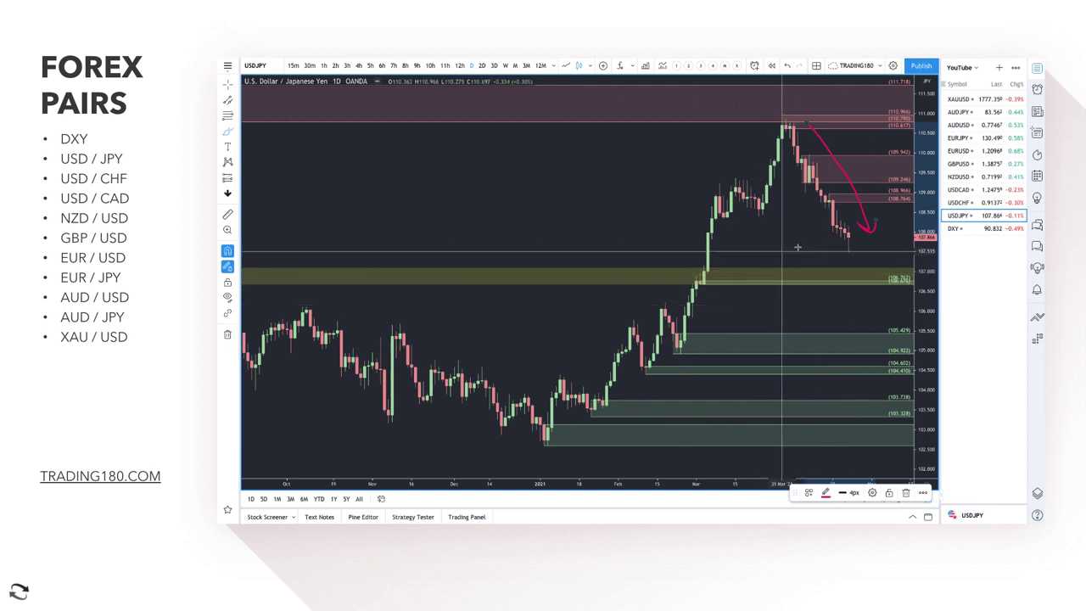
{"action": "scroll", "coordinate": [814, 256], "scroll_direction": "down", "scroll_amount": 1}
{"action": "scroll", "coordinate": [818, 258], "scroll_direction": "down", "scroll_amount": 3}
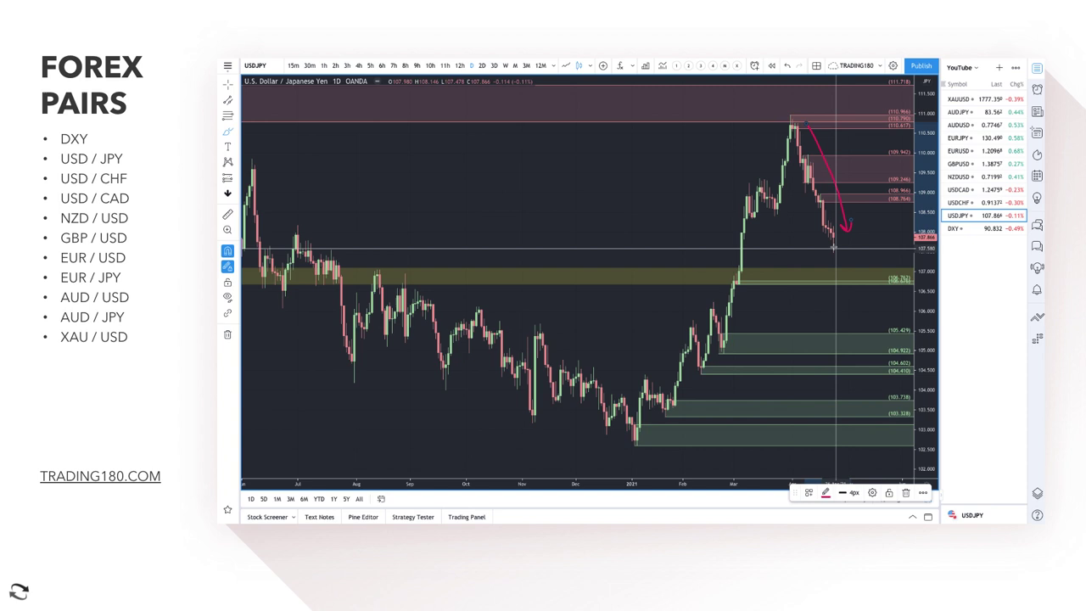
{"action": "mouse_move", "coordinate": [833, 238]}
{"action": "left_mouse_down"}
{"action": "mouse_move", "coordinate": [848, 278]}
{"action": "mouse_move", "coordinate": [869, 260]}
{"action": "mouse_move", "coordinate": [884, 270]}
{"action": "left_mouse_up"}
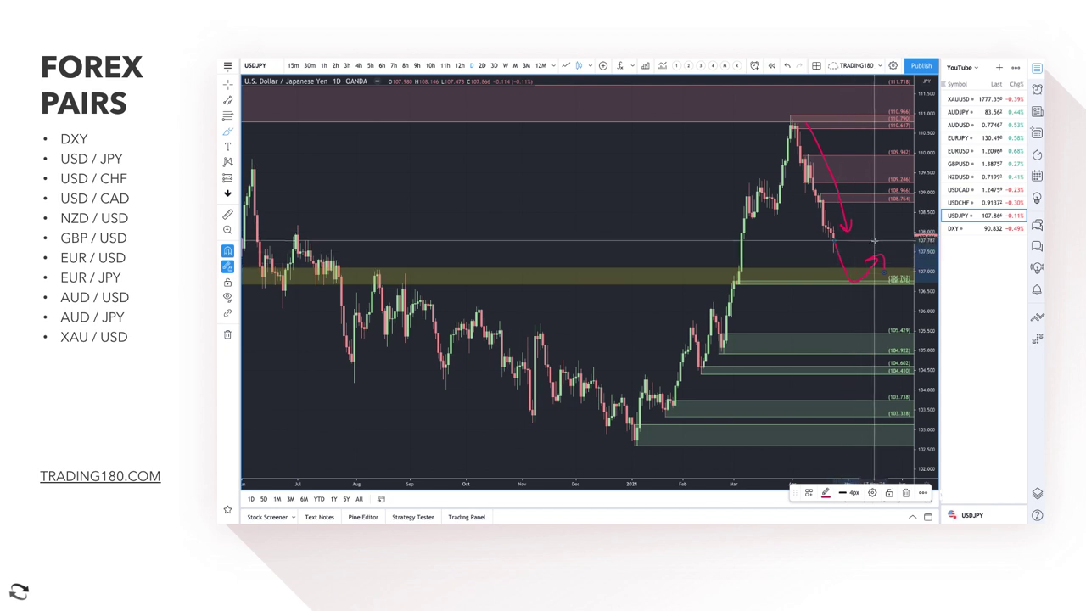
- Delete the brush arrow drawn along the April decline
{"action": "scroll", "coordinate": [844, 241], "scroll_direction": "up", "scroll_amount": 2}
{"action": "left_click", "coordinate": [799, 224]}
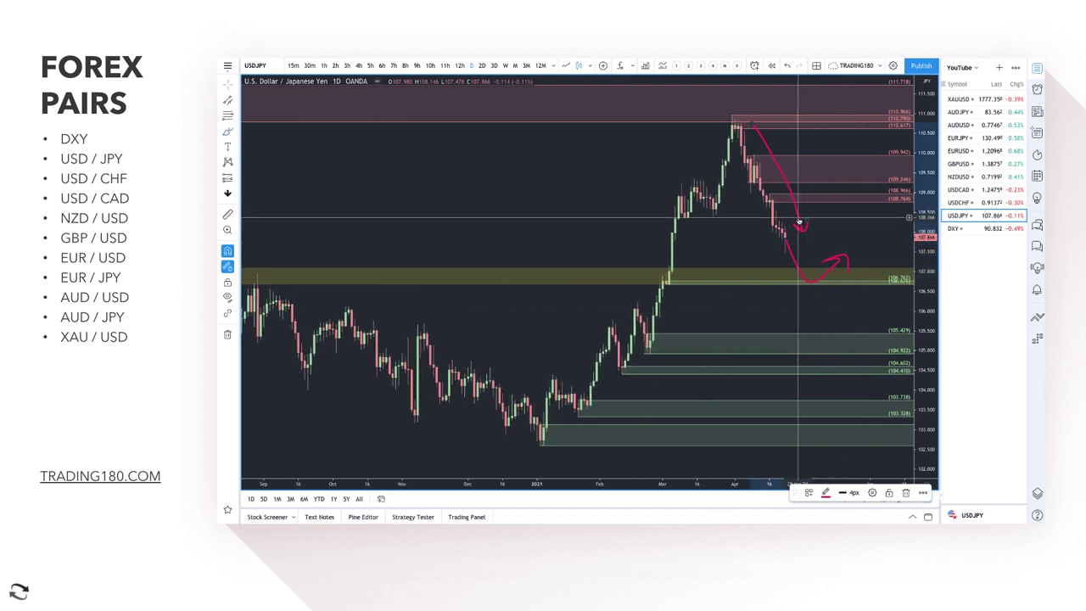
{"action": "key", "text": "Delete"}
- Trace the March rally from the 105.429 demand zone to the peak with the brush, and add an arrow down the April decline
{"action": "left_click", "coordinate": [227, 129]}
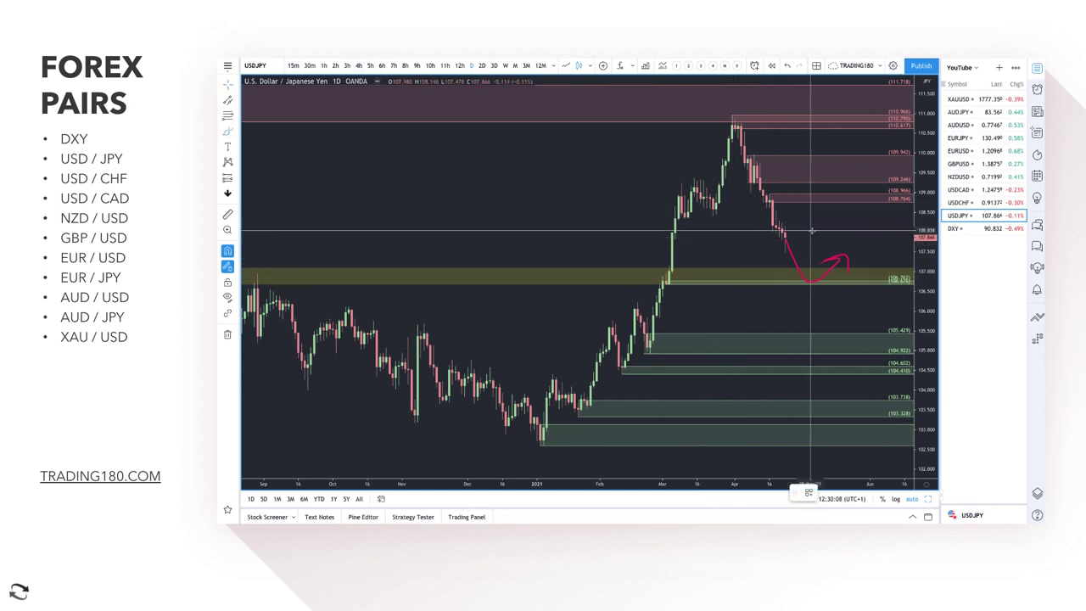
{"action": "mouse_move", "coordinate": [646, 347]}
{"action": "left_mouse_down"}
{"action": "mouse_move", "coordinate": [687, 211]}
{"action": "mouse_move", "coordinate": [701, 192]}
{"action": "mouse_move", "coordinate": [709, 204]}
{"action": "mouse_move", "coordinate": [728, 126]}
{"action": "left_mouse_up"}
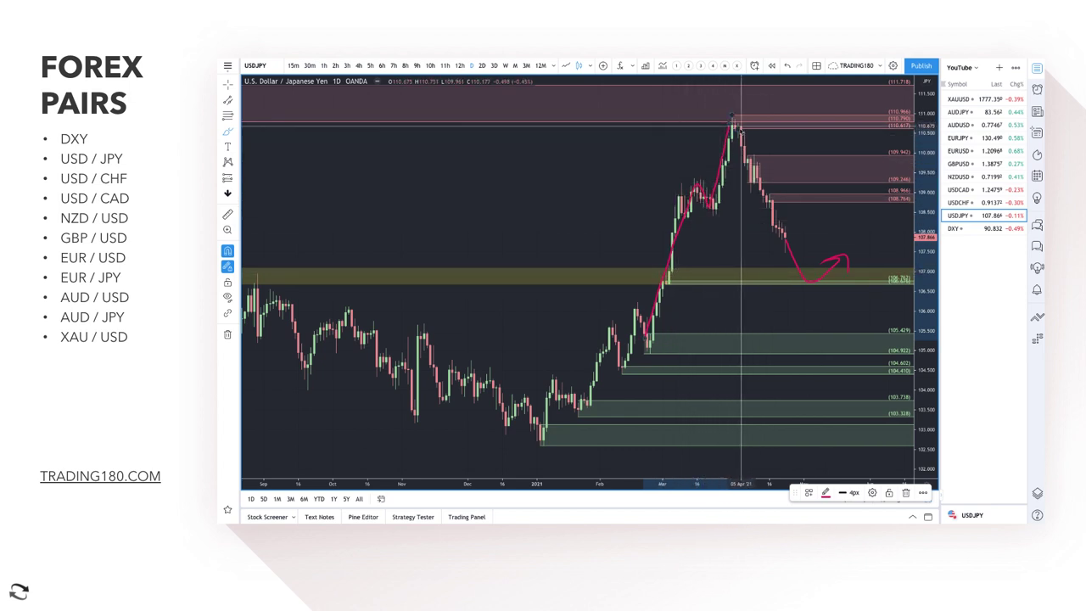
{"action": "mouse_move", "coordinate": [735, 123]}
{"action": "left_mouse_down"}
{"action": "mouse_move", "coordinate": [787, 231]}
{"action": "mouse_move", "coordinate": [778, 234]}
{"action": "left_mouse_up"}
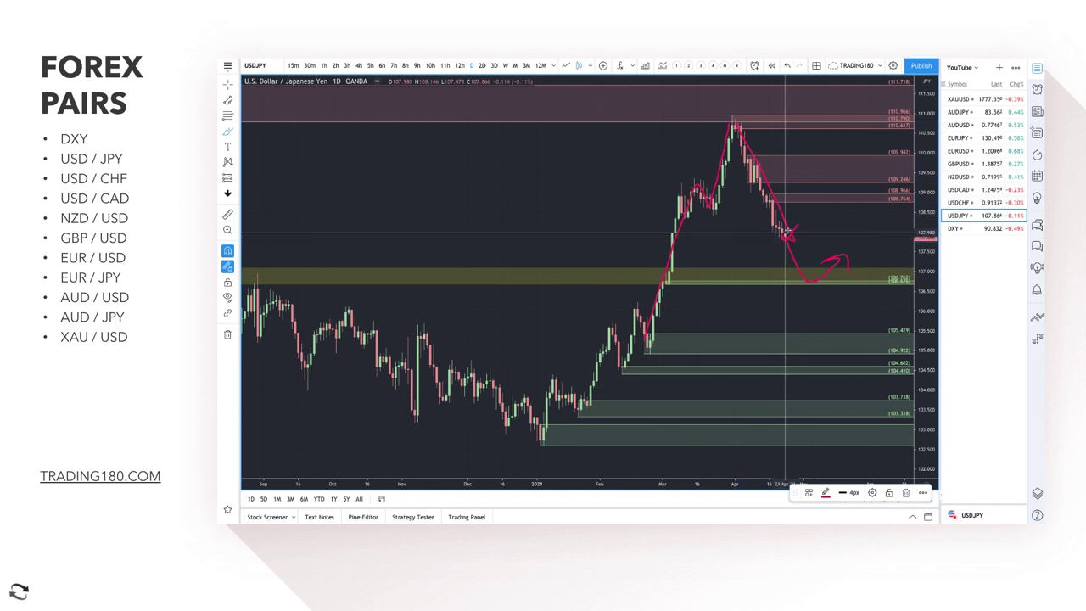
- Try a zigzag brush path up to the 108.764 supply zone, and undo all the brush strokes on the chart
{"action": "mouse_move", "coordinate": [785, 232]}
{"action": "left_mouse_down"}
{"action": "mouse_move", "coordinate": [789, 240]}
{"action": "mouse_move", "coordinate": [816, 195]}
{"action": "mouse_move", "coordinate": [827, 254]}
{"action": "left_mouse_up"}
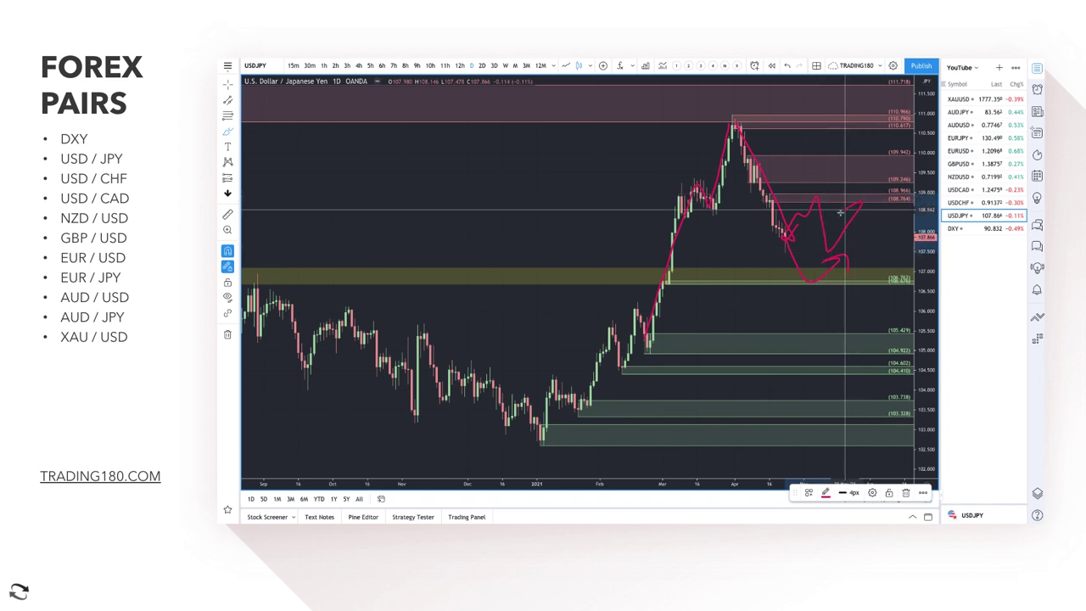
{"action": "key", "text": "ctrl+z"}
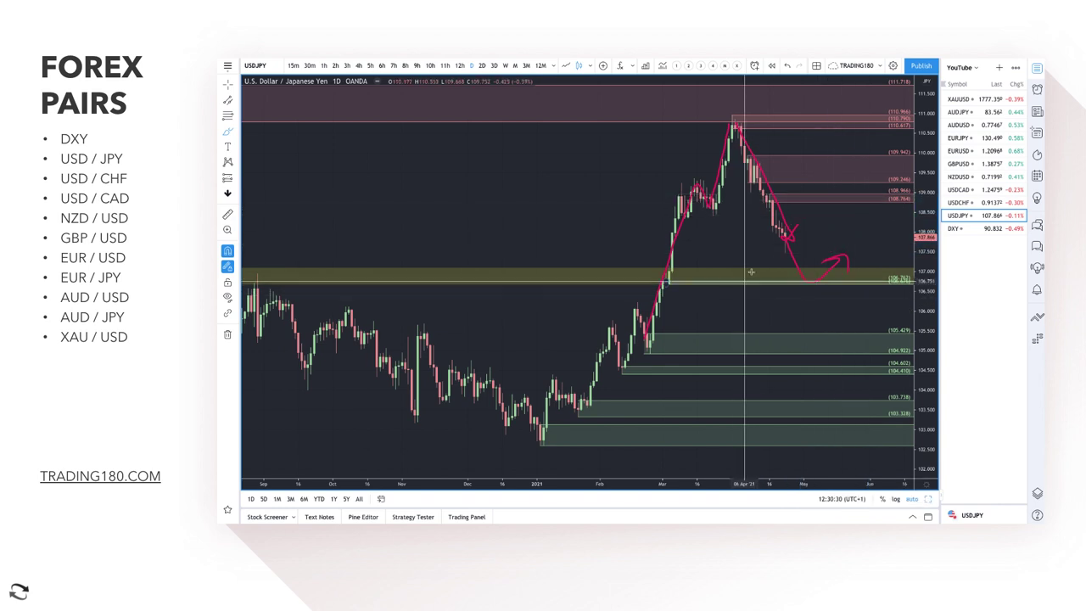
{"action": "left_click_drag", "start_coordinate": [782, 222], "coordinate": [791, 256]}
{"action": "key", "text": "ctrl+z"}
{"action": "key", "text": "ctrl+z"}
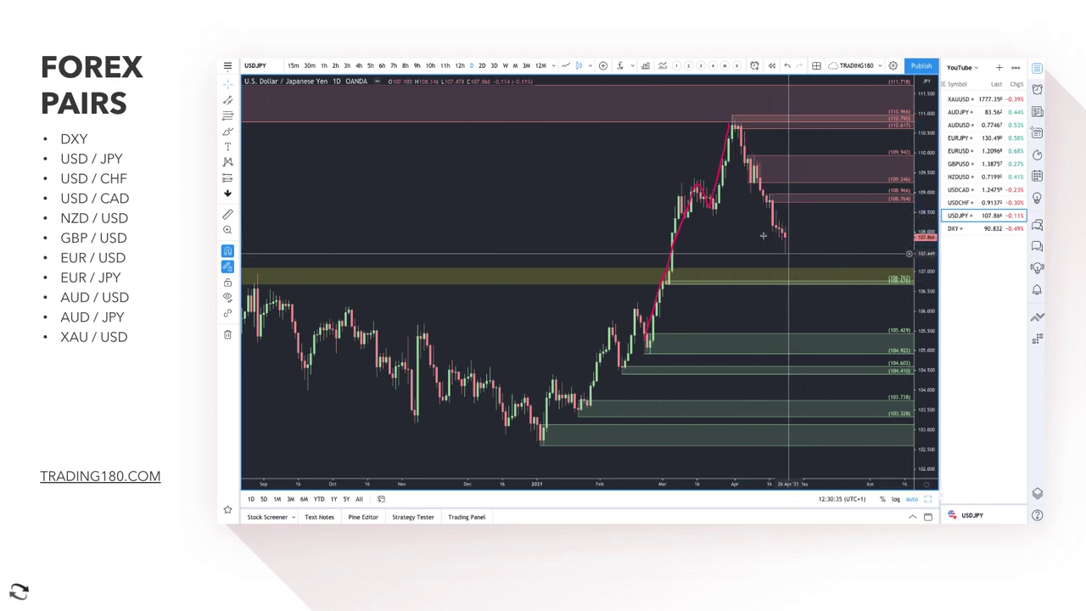
{"action": "key", "text": "ctrl+z"}
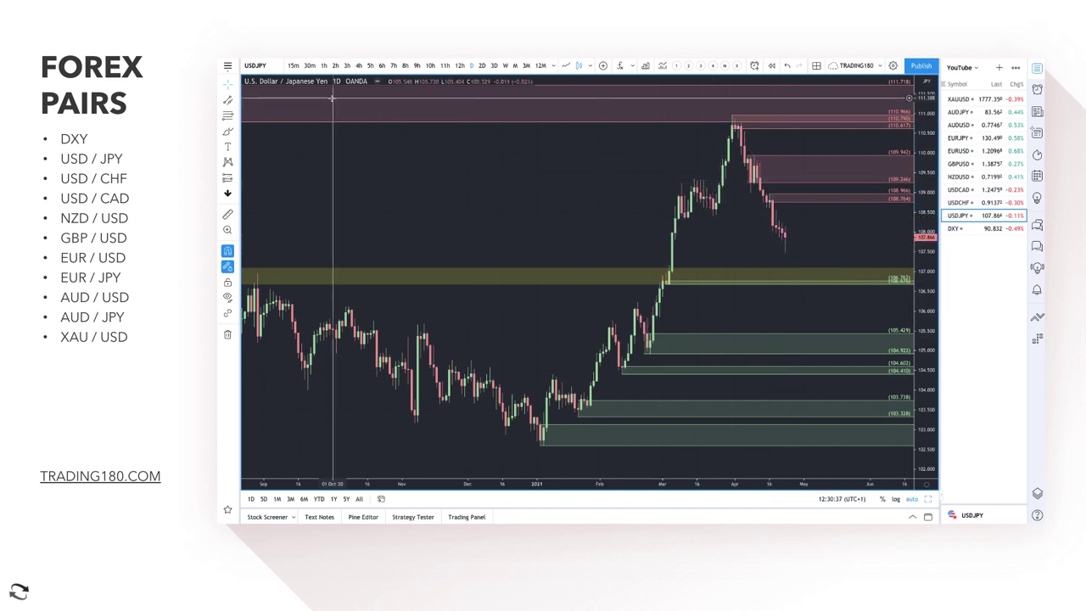
- Brush an arrow rising from the latest candle into the 108.764–108.966 supply zone and turning back down
{"action": "left_click", "coordinate": [741, 202]}
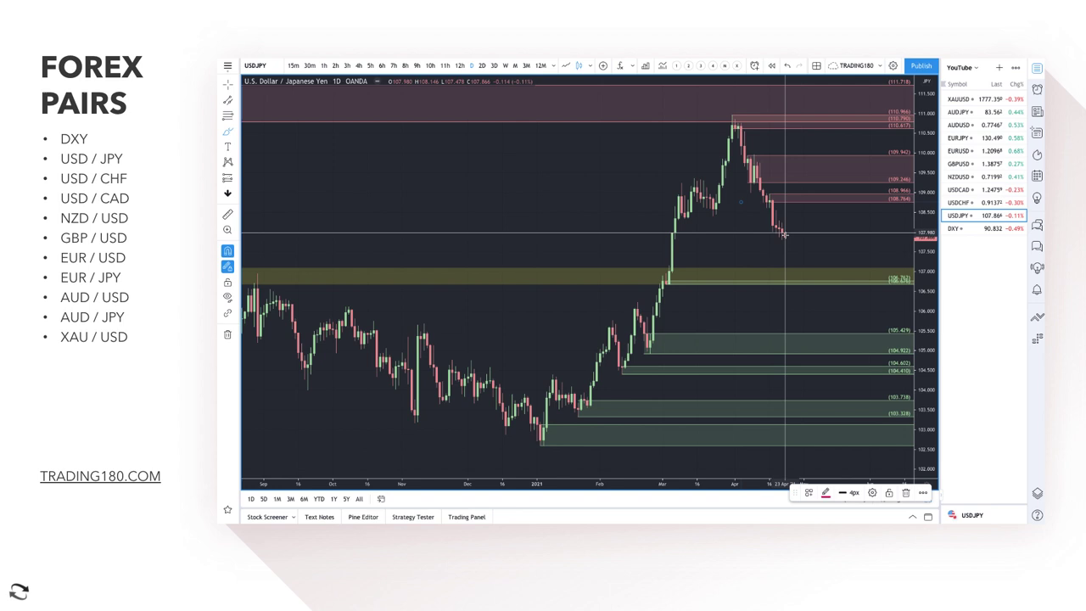
{"action": "mouse_move", "coordinate": [784, 235]}
{"action": "left_mouse_down"}
{"action": "mouse_move", "coordinate": [806, 205]}
{"action": "mouse_move", "coordinate": [818, 204]}
{"action": "mouse_move", "coordinate": [831, 231]}
{"action": "mouse_move", "coordinate": [838, 219]}
{"action": "left_mouse_up"}
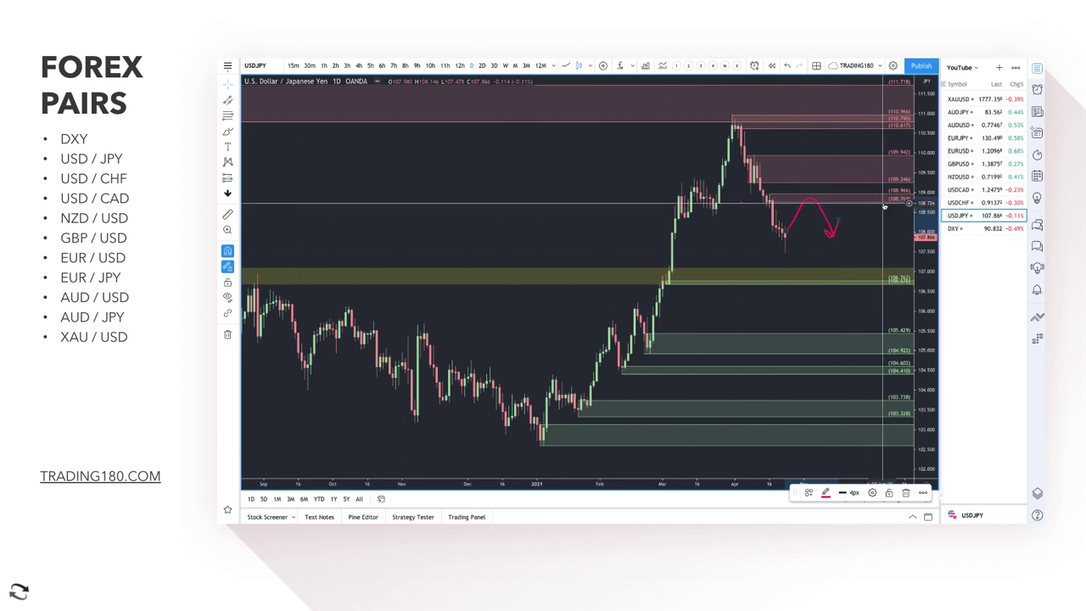
{"action": "right_click", "coordinate": [737, 201]}
{"action": "key", "text": "Escape"}
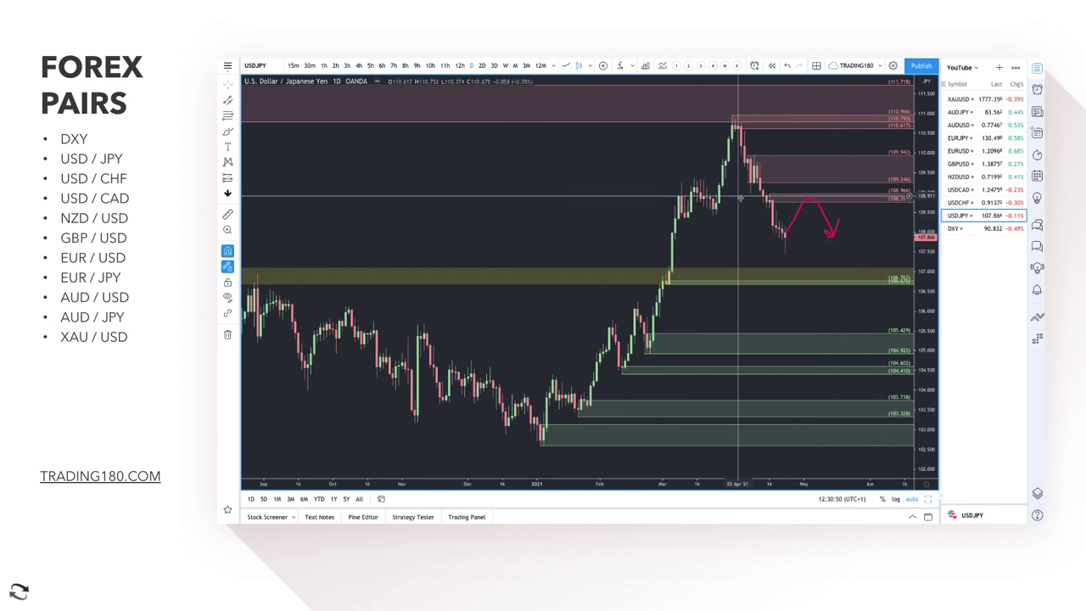
{"action": "scroll", "coordinate": [740, 204], "scroll_direction": "up", "scroll_amount": 5}
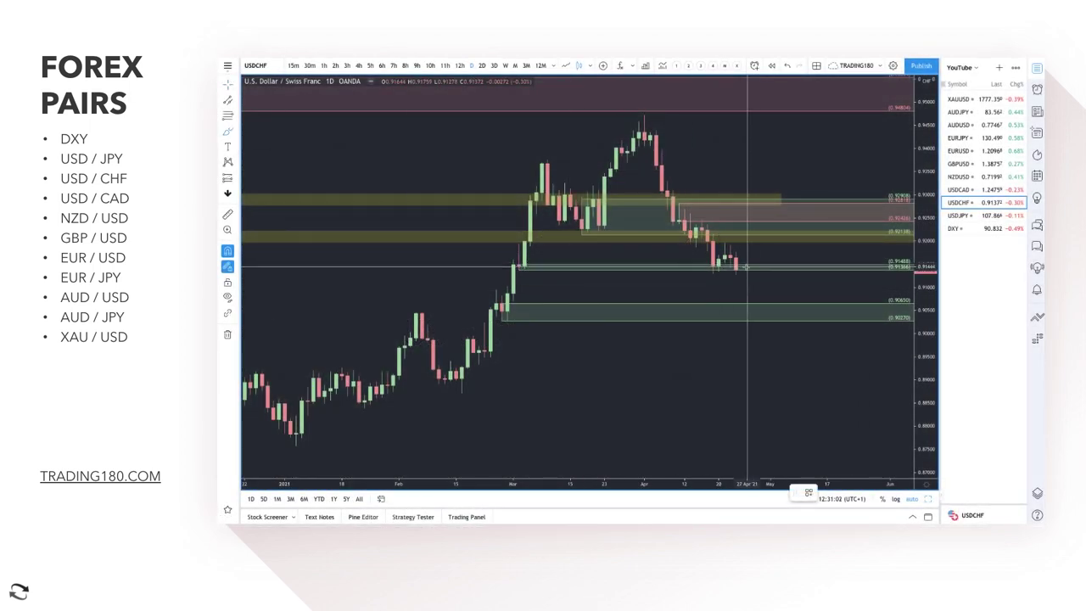
- Delete the green zone above 0.92138 and the overlapping red supply zone down to 0.92426 on the USDCHF chart
{"action": "left_click", "coordinate": [636, 203]}
{"action": "left_click", "coordinate": [692, 206]}
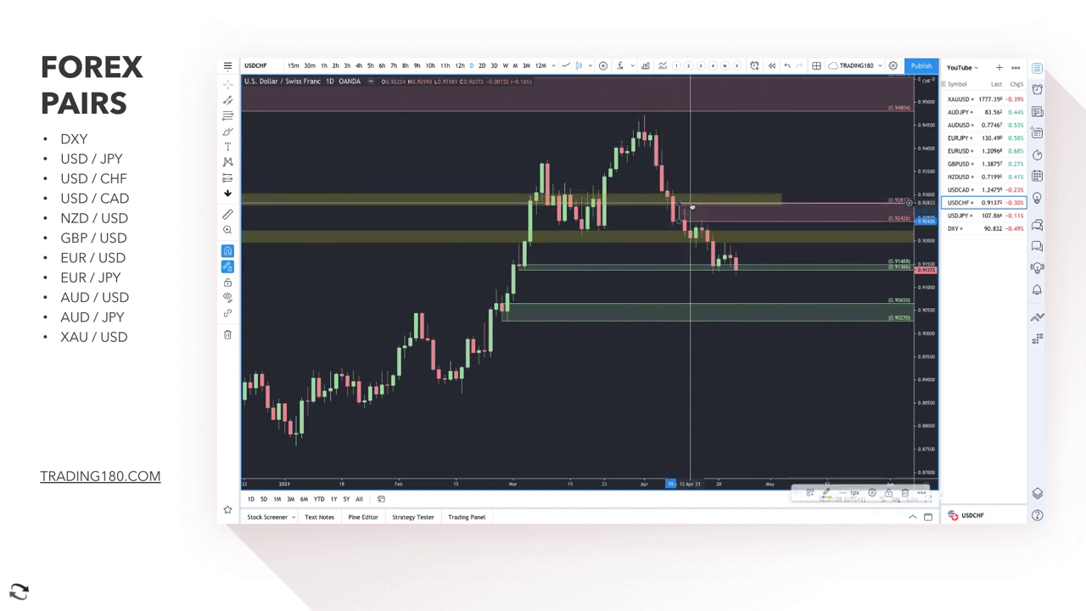
{"action": "key", "text": "Delete"}
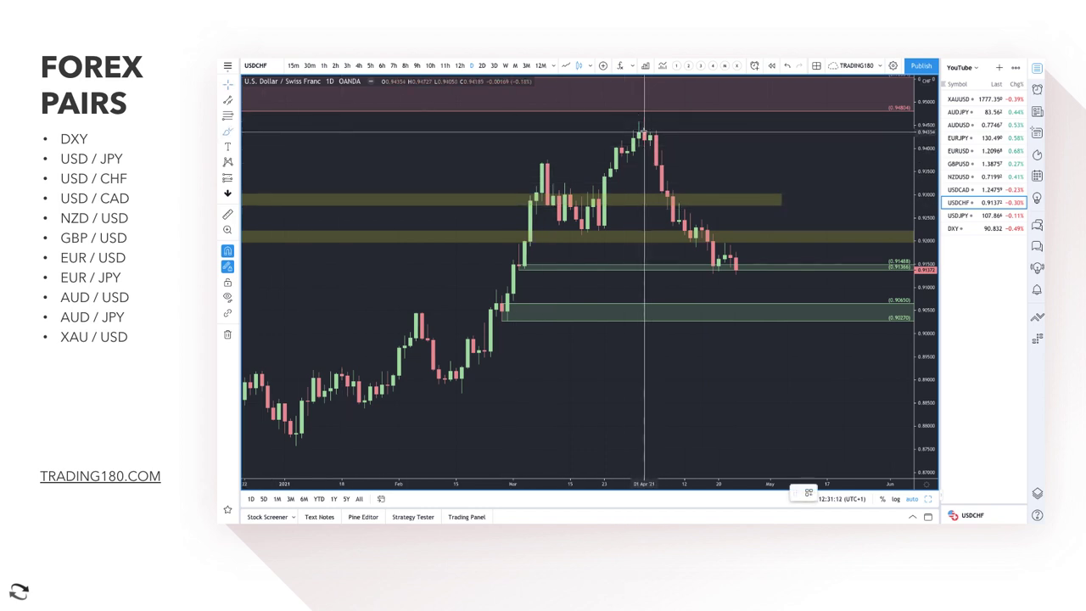
- Trace the April decline with the brush and delete both yellow horizontal bands from the chart
{"action": "mouse_move", "coordinate": [650, 129]}
{"action": "left_mouse_down"}
{"action": "mouse_move", "coordinate": [667, 193]}
{"action": "mouse_move", "coordinate": [728, 263]}
{"action": "left_mouse_up"}
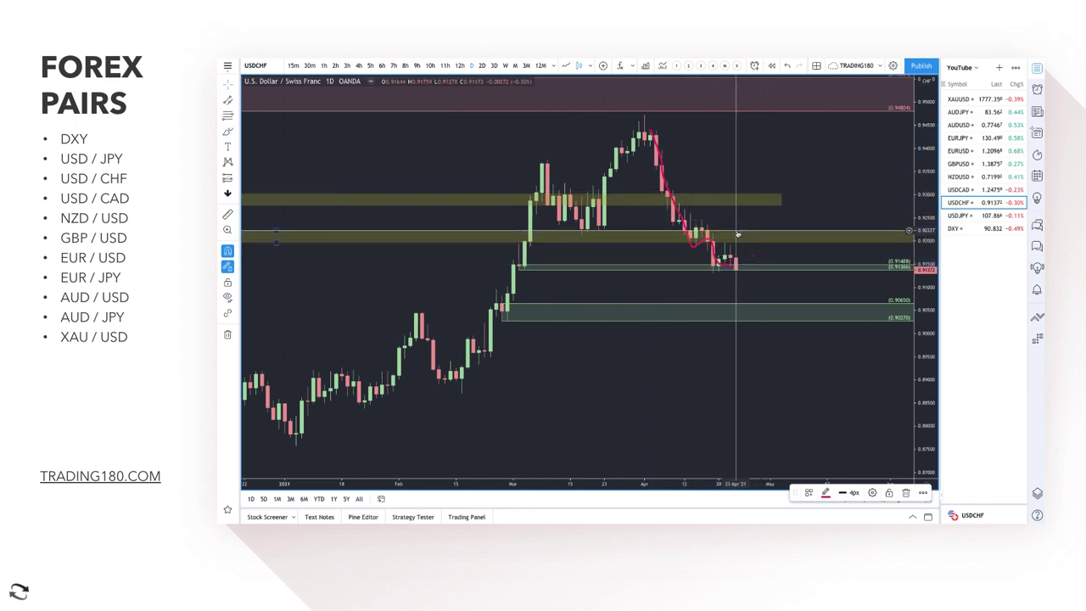
{"action": "key", "text": "Delete"}
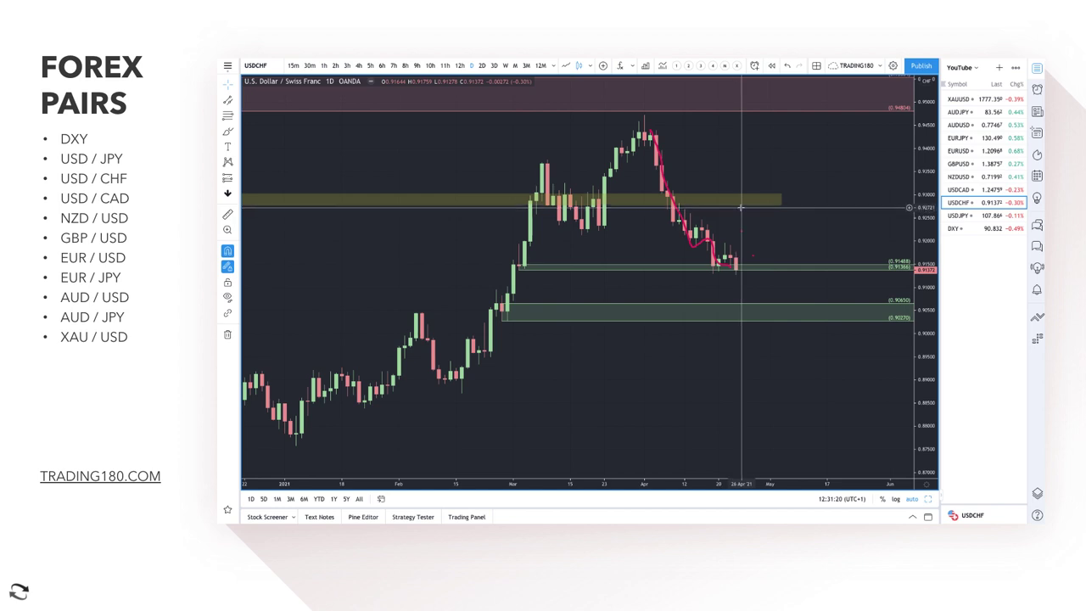
{"action": "left_click", "coordinate": [743, 203]}
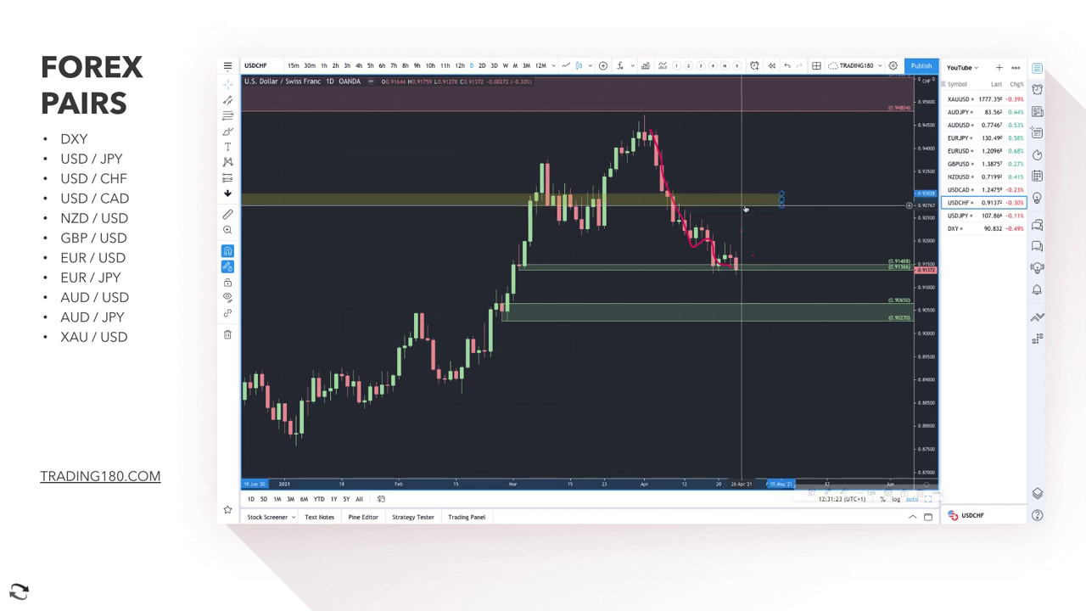
{"action": "key", "text": "Delete"}
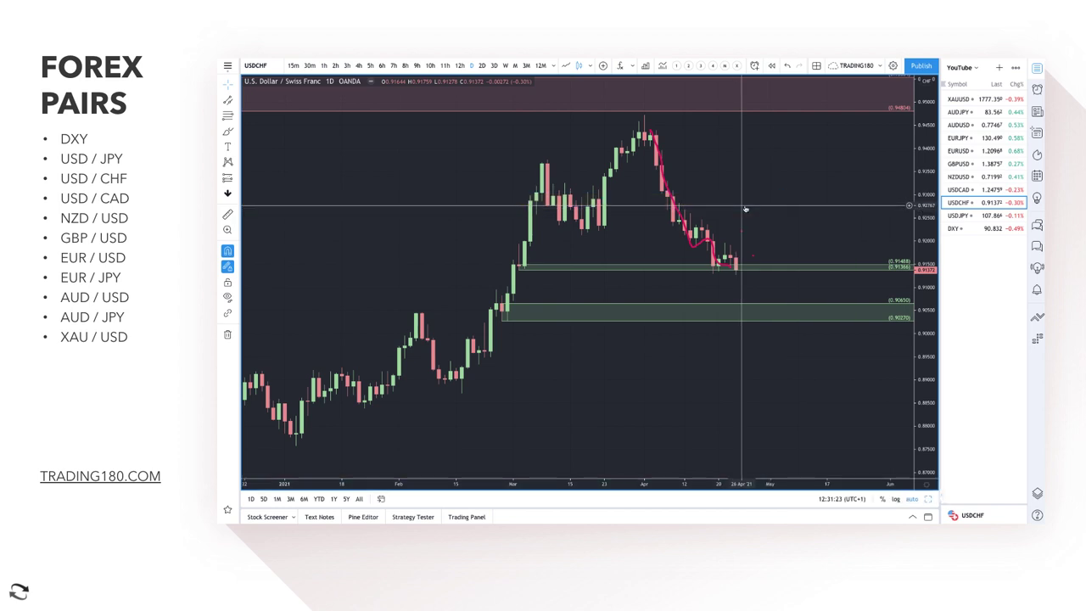
- Circle the latest candles and the 0.90650–0.90270 demand zone with the brush, and add arrows rising toward the April highs
{"action": "left_click", "coordinate": [229, 130]}
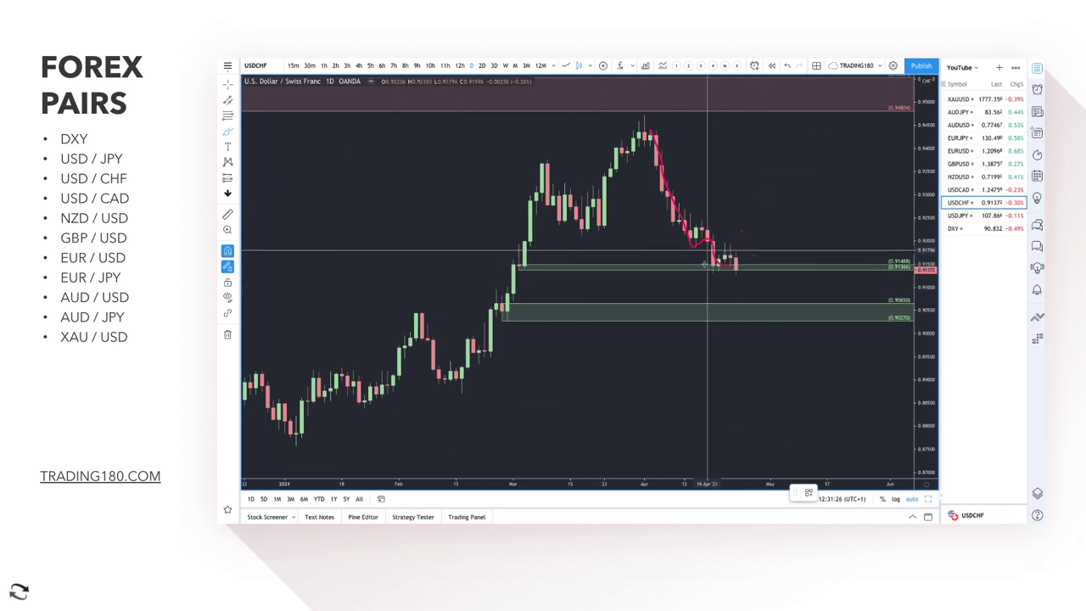
{"action": "mouse_move", "coordinate": [720, 279]}
{"action": "left_mouse_down"}
{"action": "mouse_move", "coordinate": [727, 245]}
{"action": "mouse_move", "coordinate": [758, 291]}
{"action": "mouse_move", "coordinate": [840, 151]}
{"action": "mouse_move", "coordinate": [855, 151]}
{"action": "left_mouse_up"}
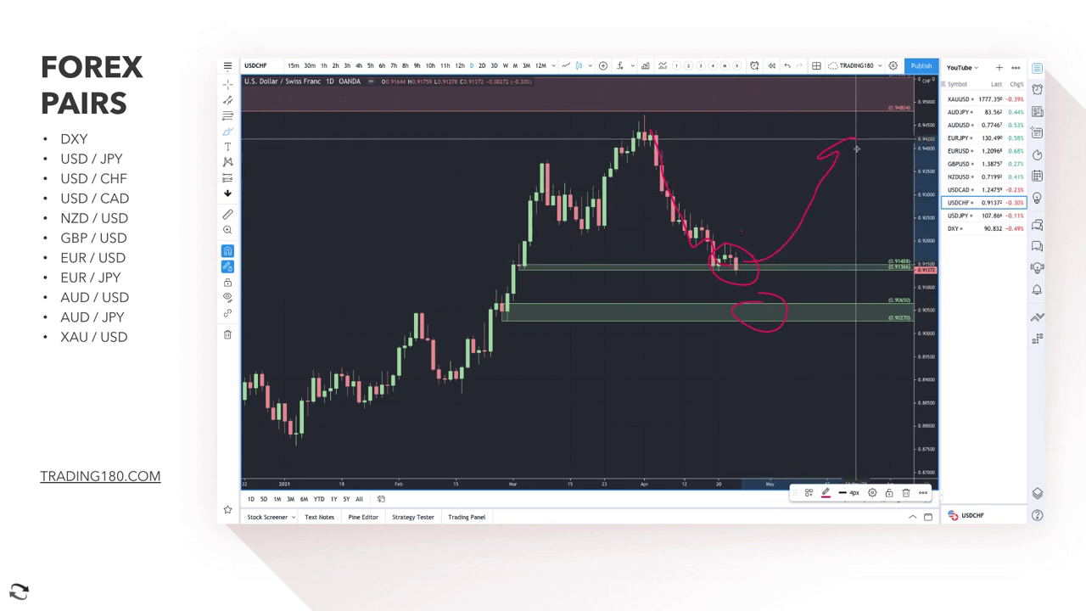
{"action": "mouse_move", "coordinate": [793, 263]}
{"action": "left_mouse_down"}
{"action": "mouse_move", "coordinate": [795, 280]}
{"action": "mouse_move", "coordinate": [850, 154]}
{"action": "mouse_move", "coordinate": [855, 161]}
{"action": "left_mouse_up"}
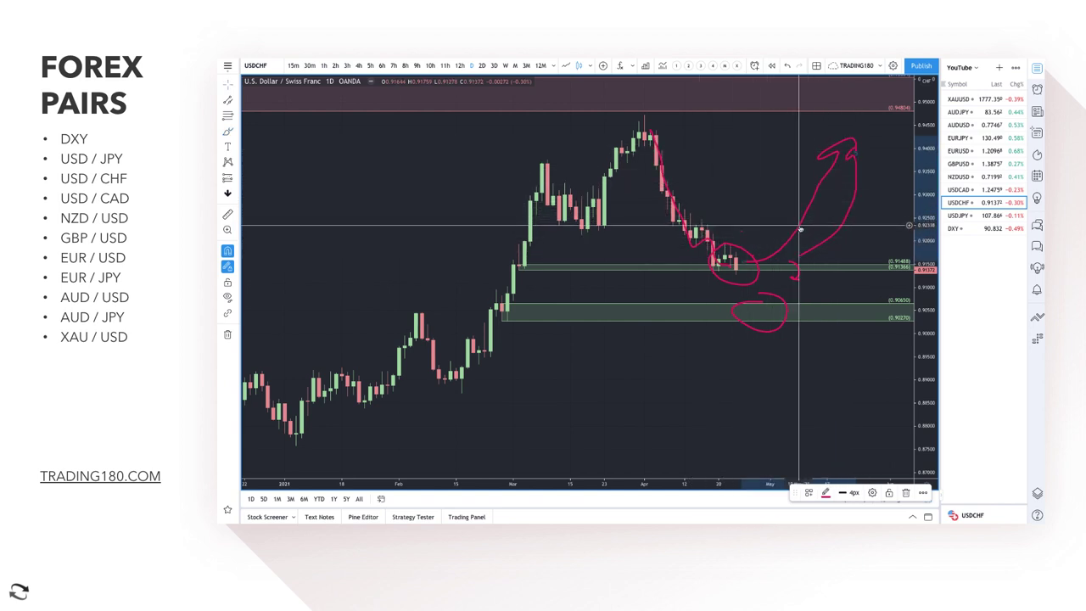
- Delete the decline trace, the rising arrows and the circle around the latest candles, keeping the circle on the lower demand zone
{"action": "key", "text": "Delete"}
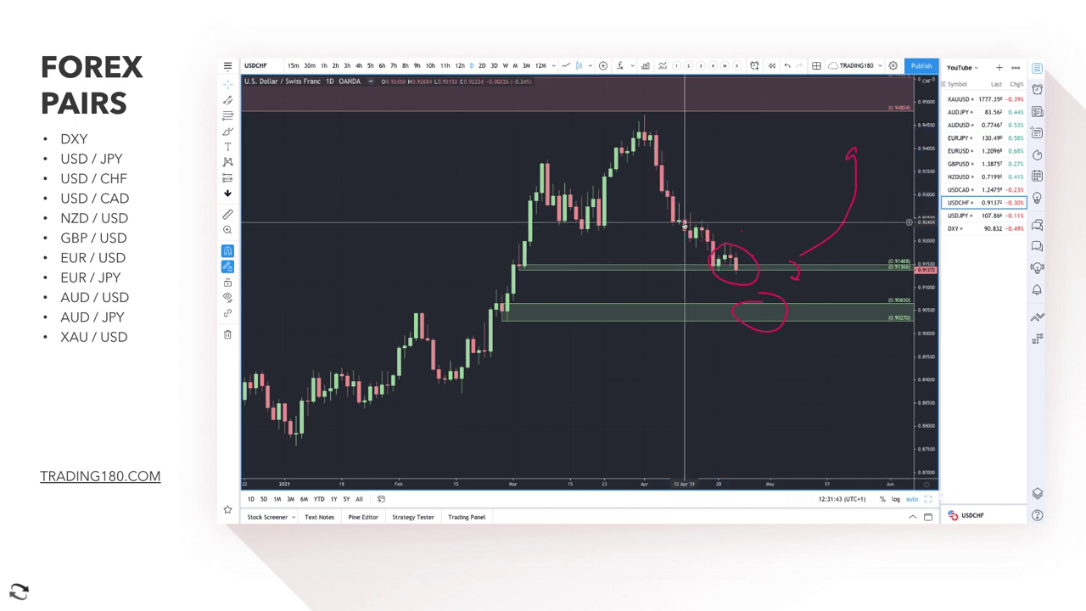
{"action": "left_click", "coordinate": [725, 249]}
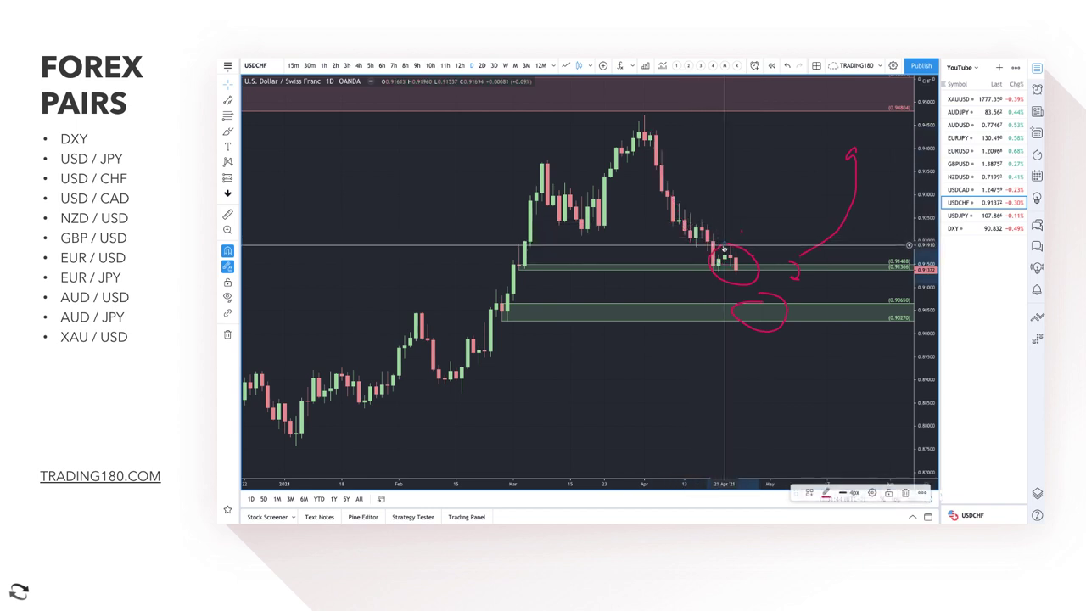
{"action": "key", "text": "Delete"}
{"action": "left_click", "coordinate": [813, 251]}
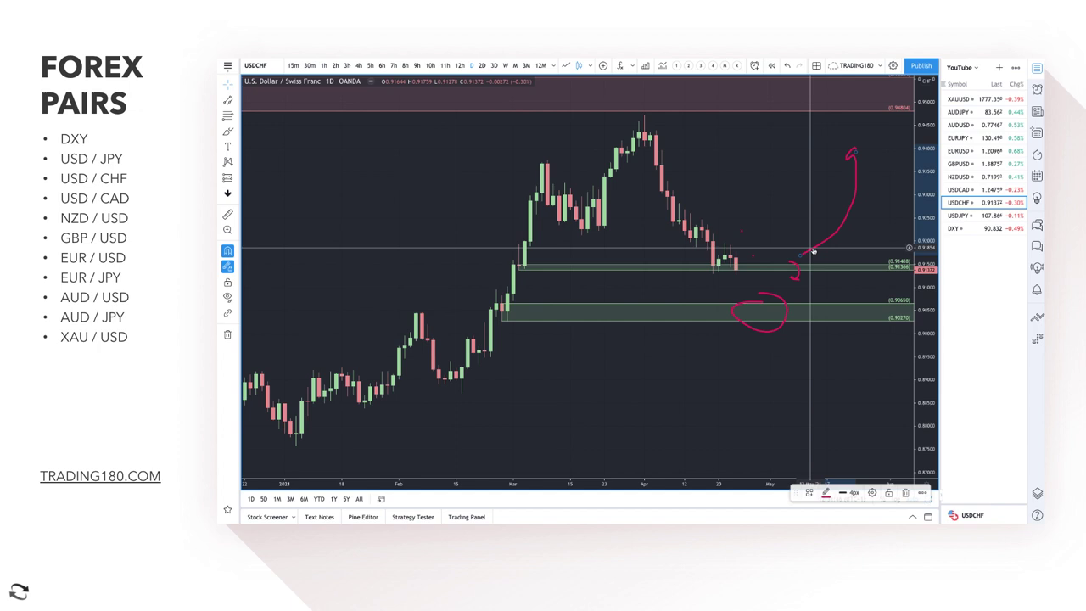
{"action": "key", "text": "Delete"}
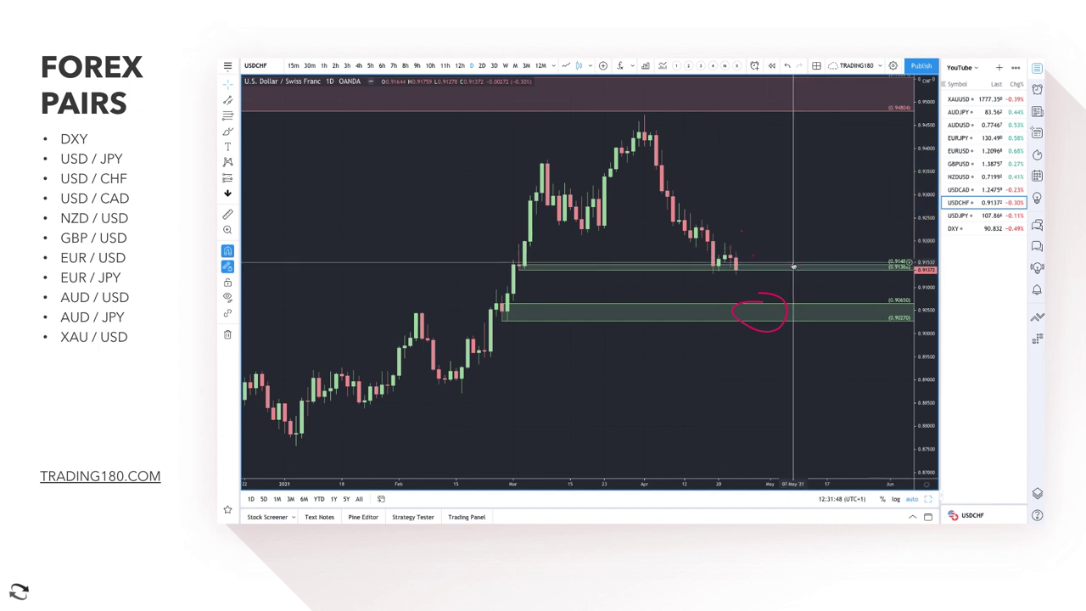
- Circle the first April touch of the 0.91488–0.91366 zone with a bounce arrow, and brush a path dipping into the lower demand zone and rising
{"action": "scroll", "coordinate": [777, 255], "scroll_direction": "up", "scroll_amount": 5}
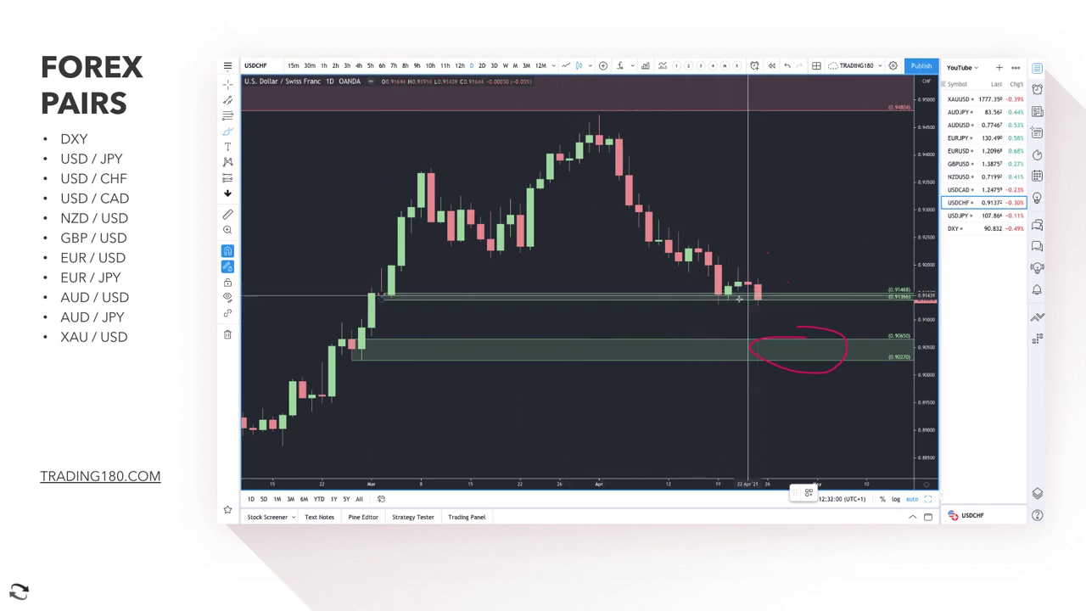
{"action": "left_click_drag", "start_coordinate": [720, 296], "coordinate": [712, 297]}
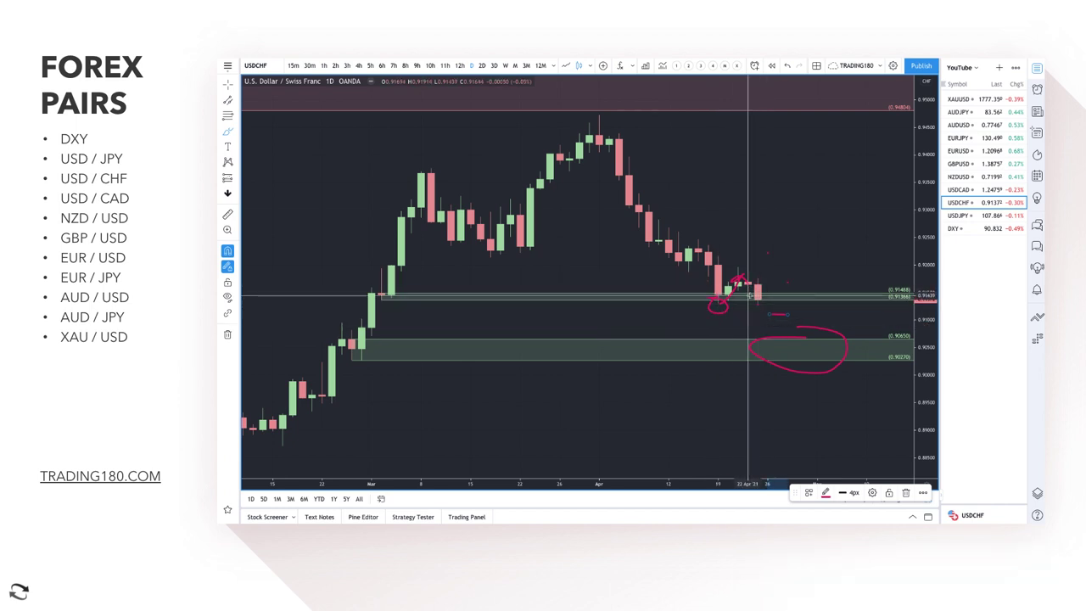
{"action": "scroll", "coordinate": [759, 314], "scroll_direction": "up", "scroll_amount": 3}
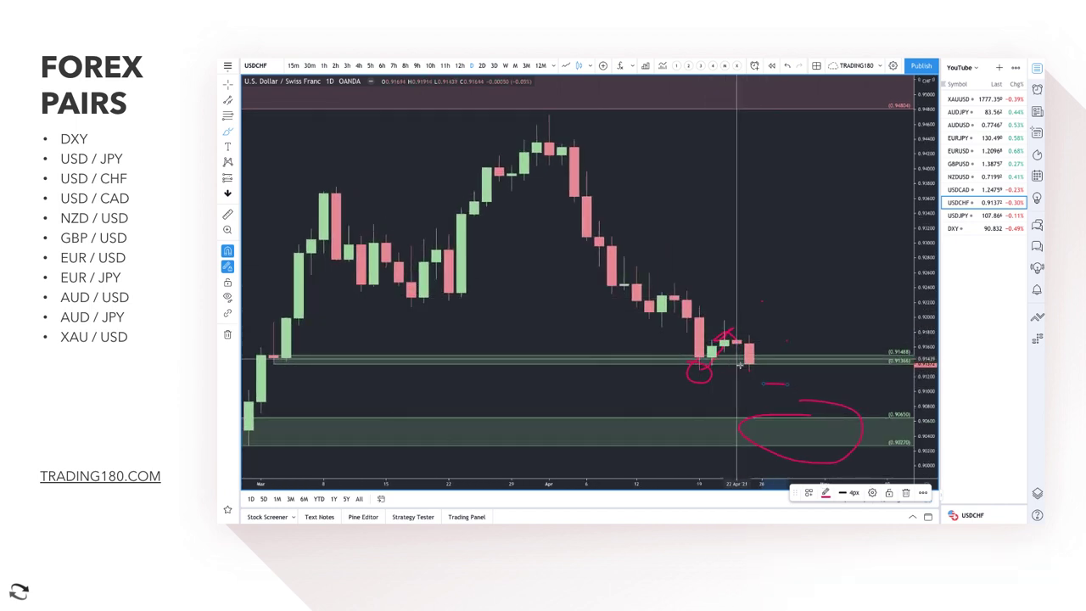
{"action": "scroll", "coordinate": [740, 365], "scroll_direction": "down", "scroll_amount": 3}
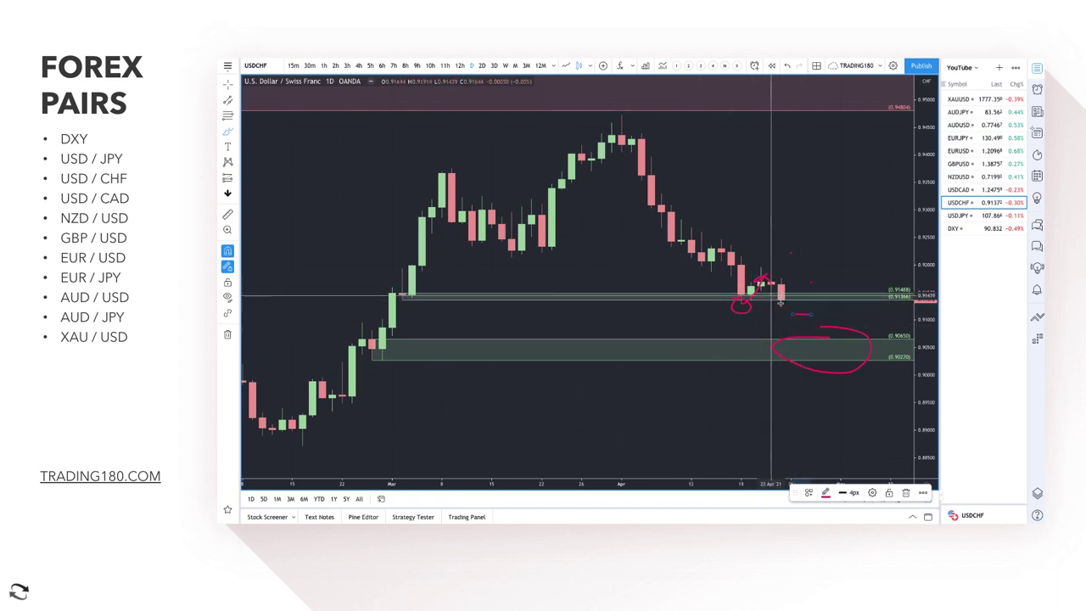
{"action": "mouse_move", "coordinate": [788, 316]}
{"action": "left_mouse_down"}
{"action": "mouse_move", "coordinate": [801, 348]}
{"action": "mouse_move", "coordinate": [860, 295]}
{"action": "left_mouse_up"}
- Handwrite "1Q" in the empty area above the latest candles and brush a dip-and-rise arrow beside it
{"action": "scroll", "coordinate": [667, 347], "scroll_direction": "down", "scroll_amount": 1}
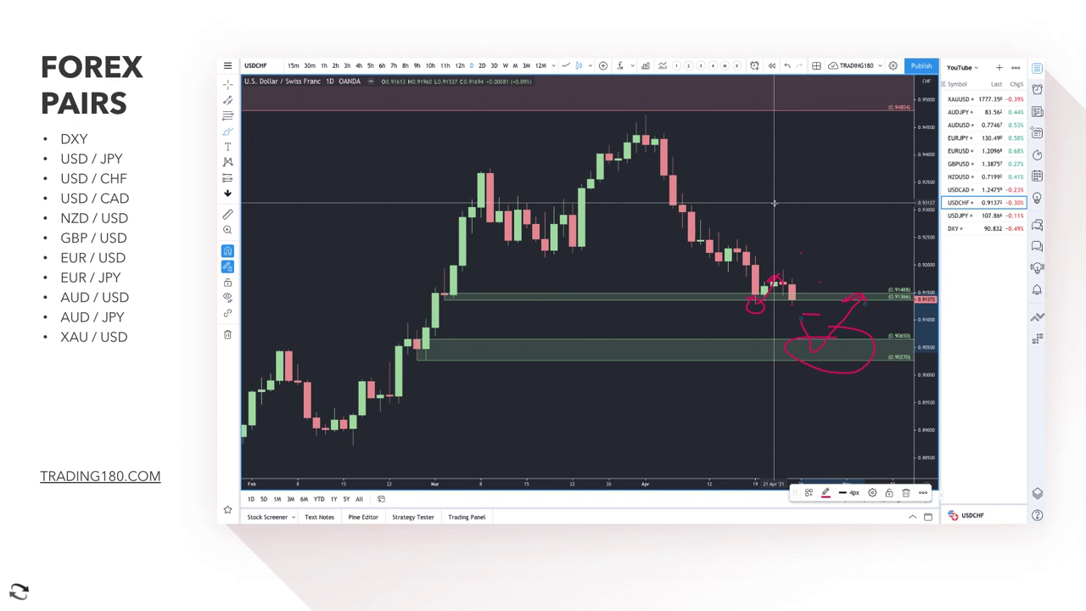
{"action": "left_click_drag", "start_coordinate": [773, 157], "coordinate": [772, 191]}
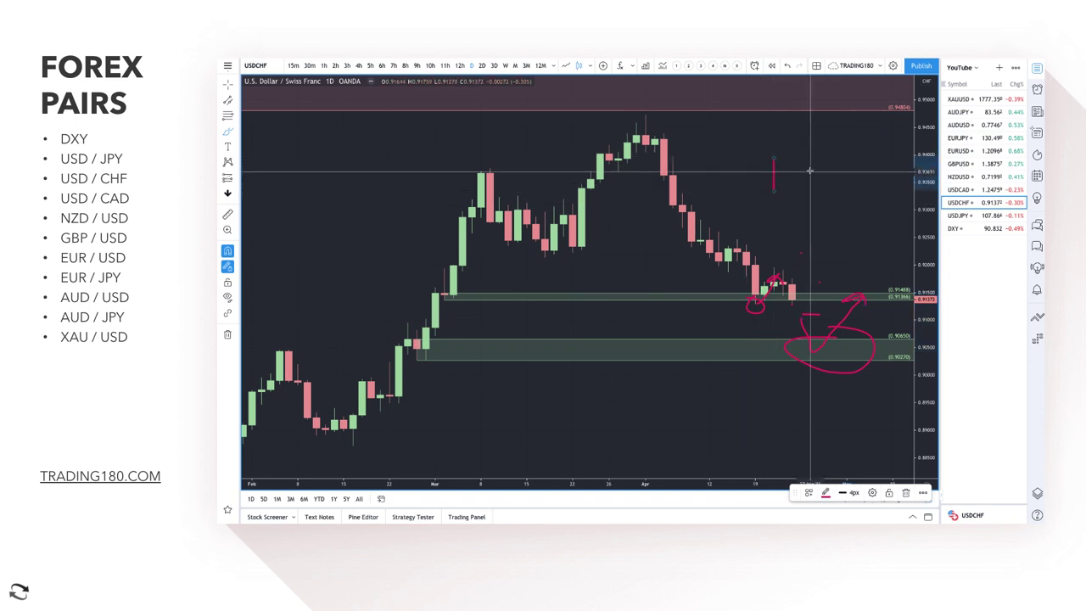
{"action": "mouse_move", "coordinate": [819, 162]}
{"action": "left_mouse_down"}
{"action": "mouse_move", "coordinate": [798, 191]}
{"action": "mouse_move", "coordinate": [821, 163]}
{"action": "mouse_move", "coordinate": [830, 196]}
{"action": "left_mouse_up"}
{"action": "scroll", "coordinate": [831, 178], "scroll_direction": "right", "scroll_amount": 2}
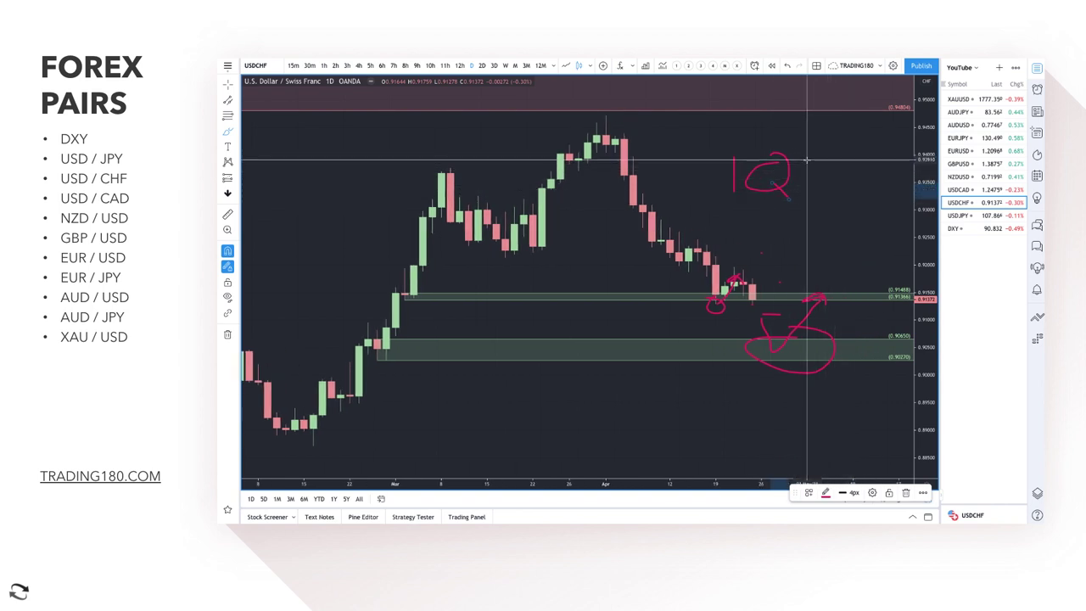
{"action": "mouse_move", "coordinate": [807, 166]}
{"action": "left_mouse_down"}
{"action": "mouse_move", "coordinate": [836, 170]}
{"action": "mouse_move", "coordinate": [857, 141]}
{"action": "mouse_move", "coordinate": [862, 152]}
{"action": "left_mouse_up"}
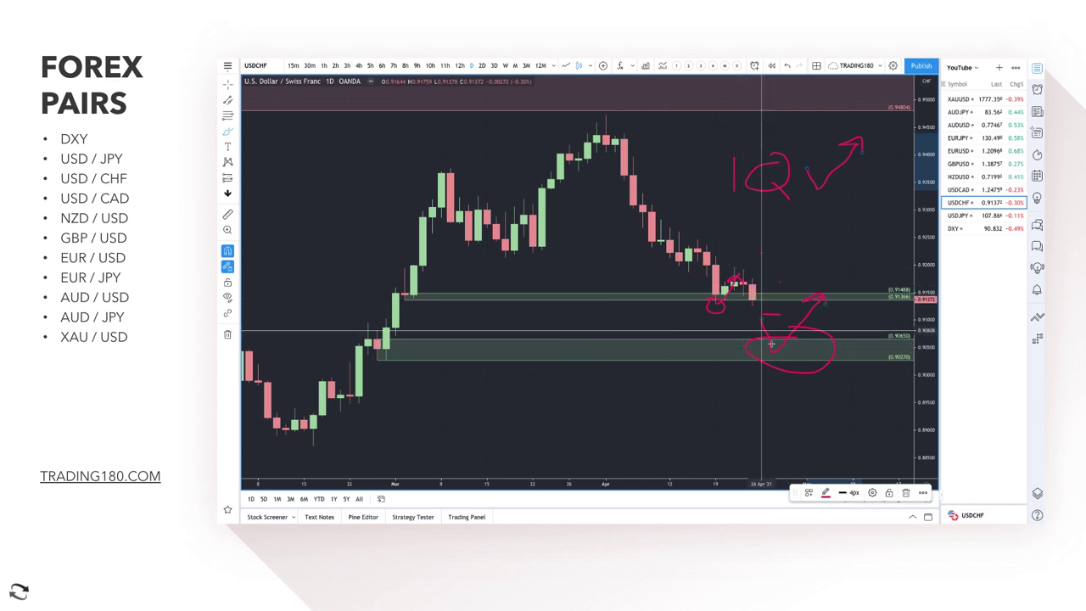
- Mark supply zones at 0.92818–0.92072 and 0.94727–0.94185 across the April decline and peak, and sketch a path from the latest candle
{"action": "scroll", "coordinate": [715, 294], "scroll_direction": "down", "scroll_amount": 4}
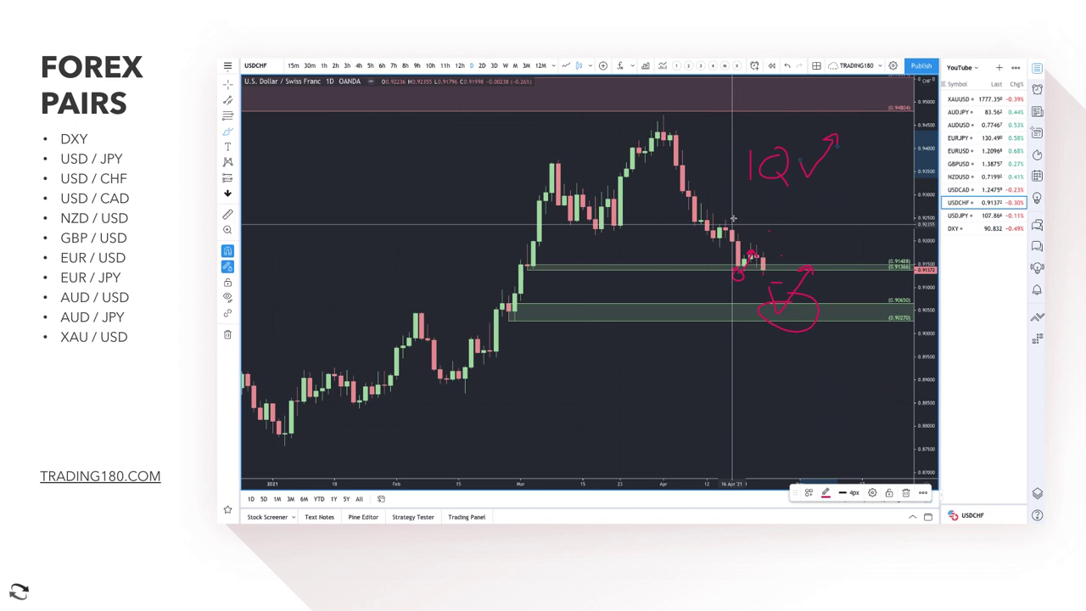
{"action": "left_click", "coordinate": [227, 116]}
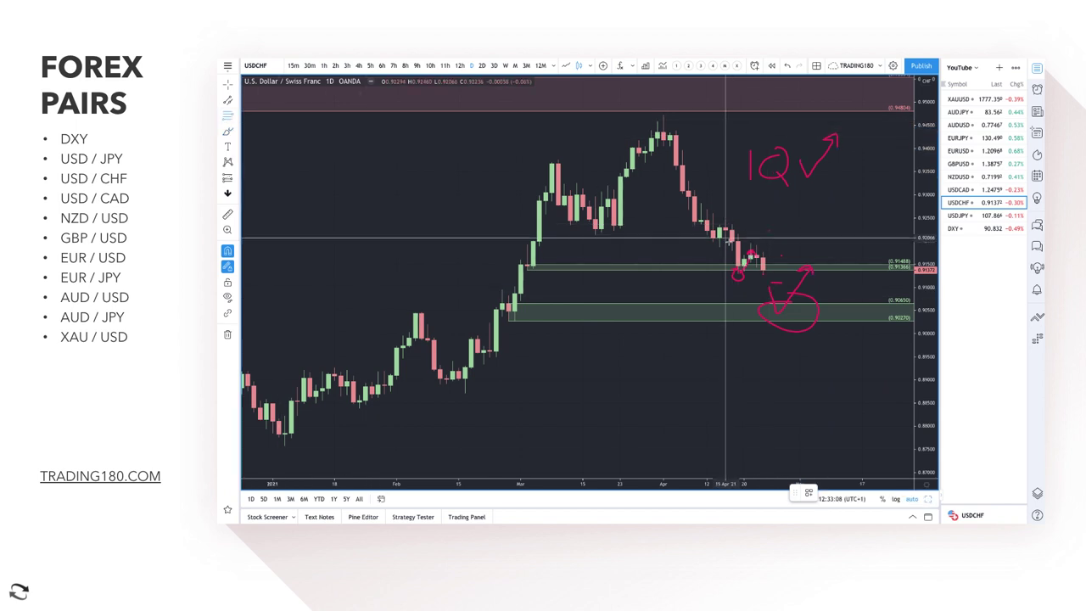
{"action": "left_click_drag", "start_coordinate": [720, 238], "coordinate": [700, 204]}
{"action": "left_click_drag", "start_coordinate": [670, 138], "coordinate": [663, 114]}
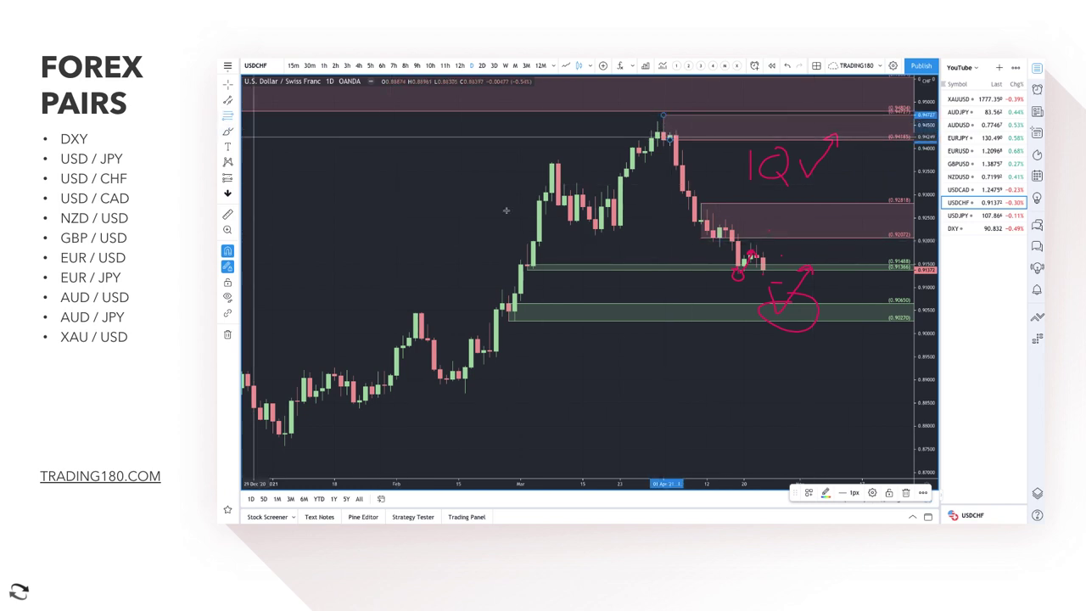
{"action": "mouse_move", "coordinate": [770, 272]}
{"action": "left_mouse_down"}
{"action": "mouse_move", "coordinate": [817, 229]}
{"action": "mouse_move", "coordinate": [847, 270]}
{"action": "mouse_move", "coordinate": [851, 254]}
{"action": "left_mouse_up"}
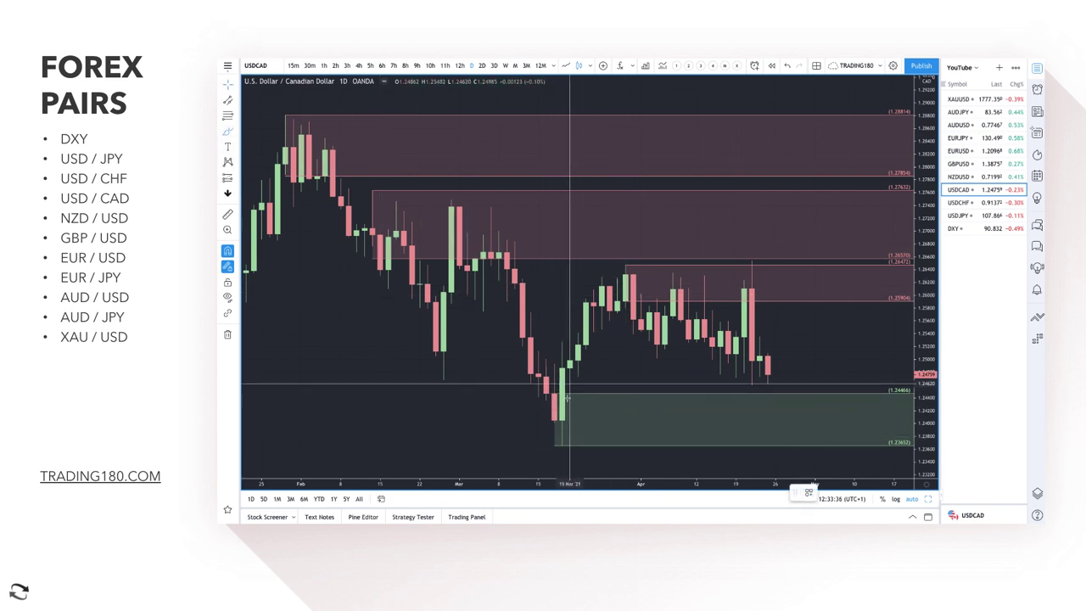
- Circle the March low at the 1.24466–1.23652 demand zone on the USDCAD daily chart with the brush
{"action": "mouse_move", "coordinate": [553, 392]}
{"action": "left_mouse_down"}
{"action": "mouse_move", "coordinate": [529, 405]}
{"action": "mouse_move", "coordinate": [580, 436]}
{"action": "left_mouse_up"}
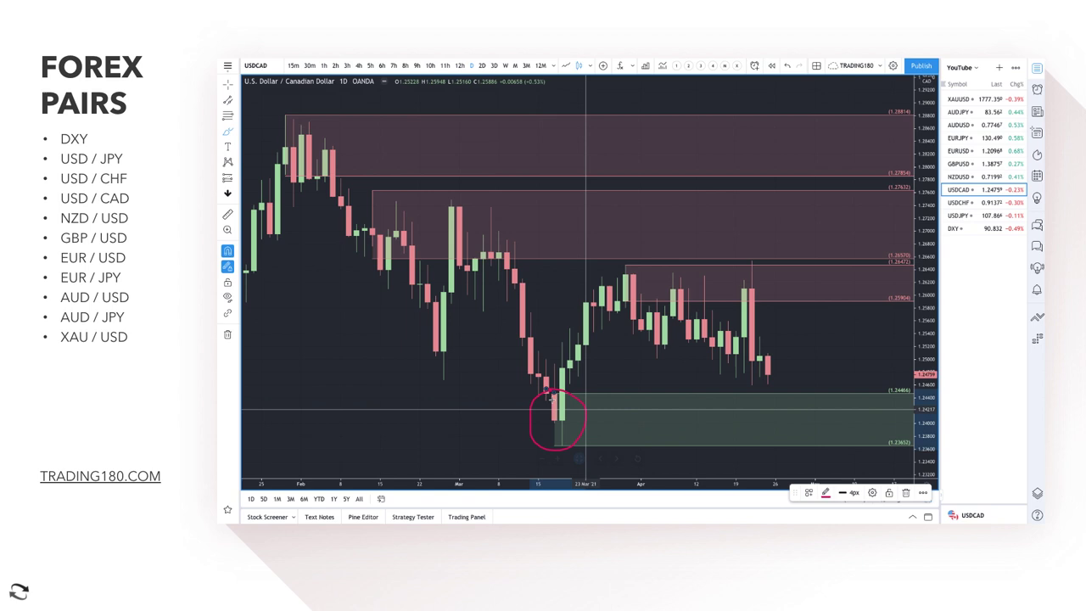
{"action": "scroll", "coordinate": [436, 296], "scroll_direction": "down", "scroll_amount": 3}
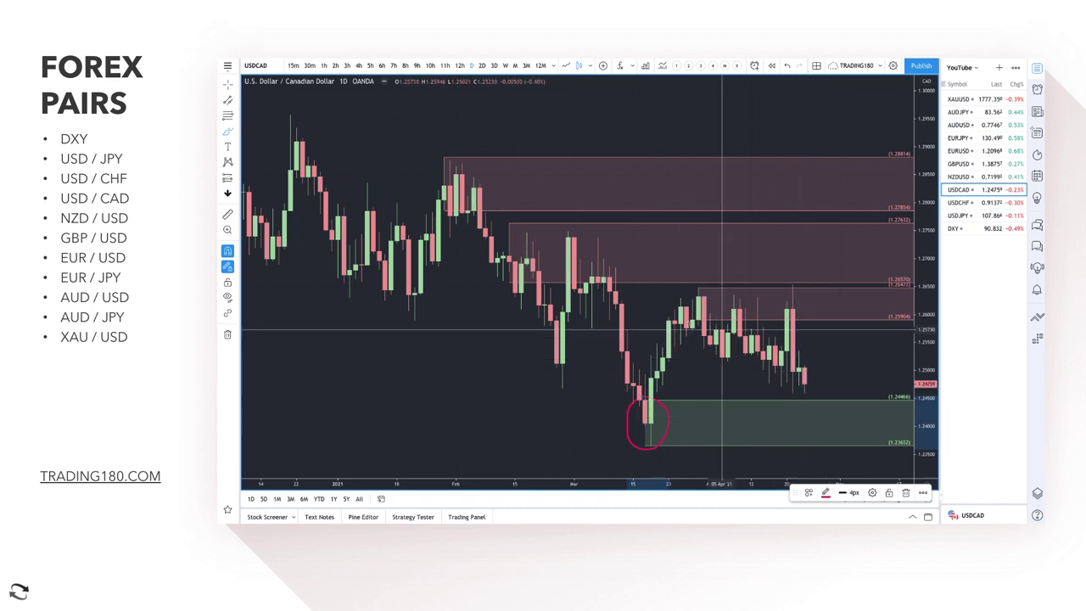
{"action": "scroll", "coordinate": [704, 340], "scroll_direction": "down", "scroll_amount": 3}
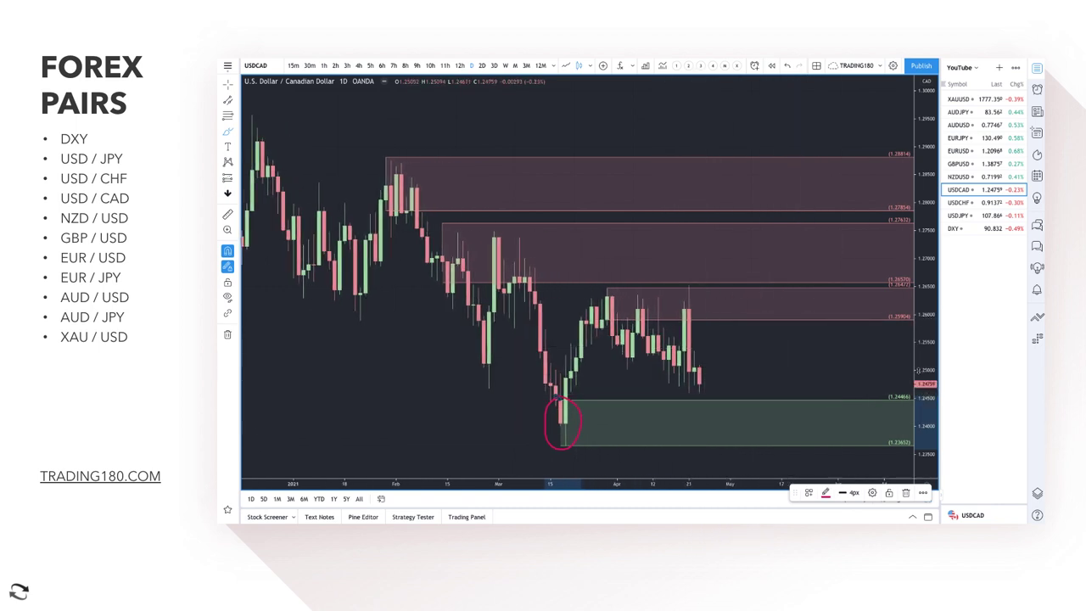
{"action": "left_click_drag", "start_coordinate": [920, 371], "coordinate": [923, 399]}
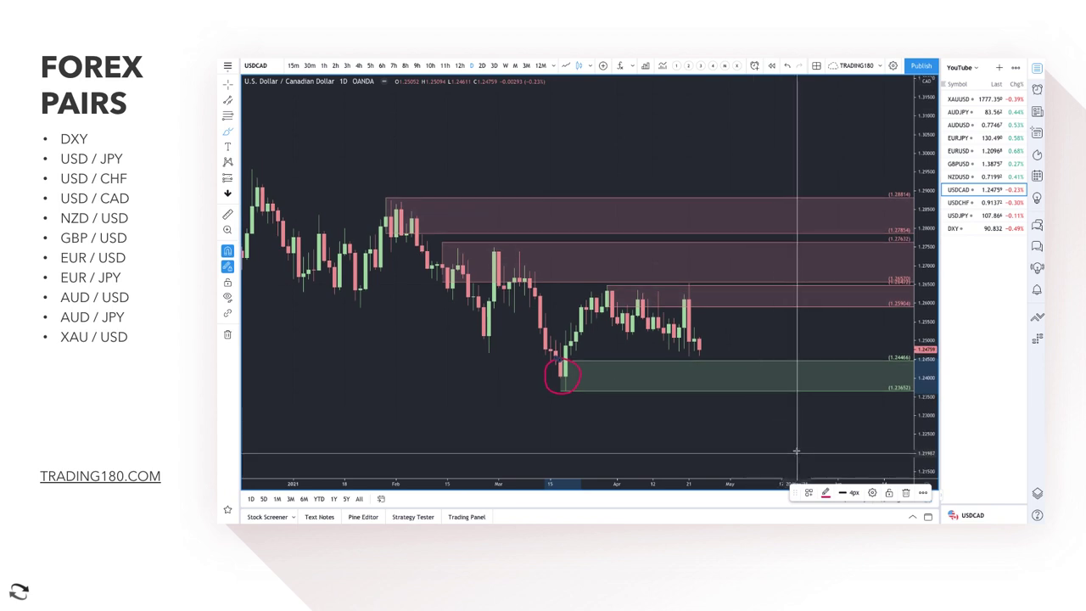
{"action": "mouse_move", "coordinate": [767, 443]}
{"action": "left_mouse_down"}
{"action": "mouse_move", "coordinate": [764, 458]}
{"action": "mouse_move", "coordinate": [804, 448]}
{"action": "mouse_move", "coordinate": [786, 442]}
{"action": "left_mouse_up"}
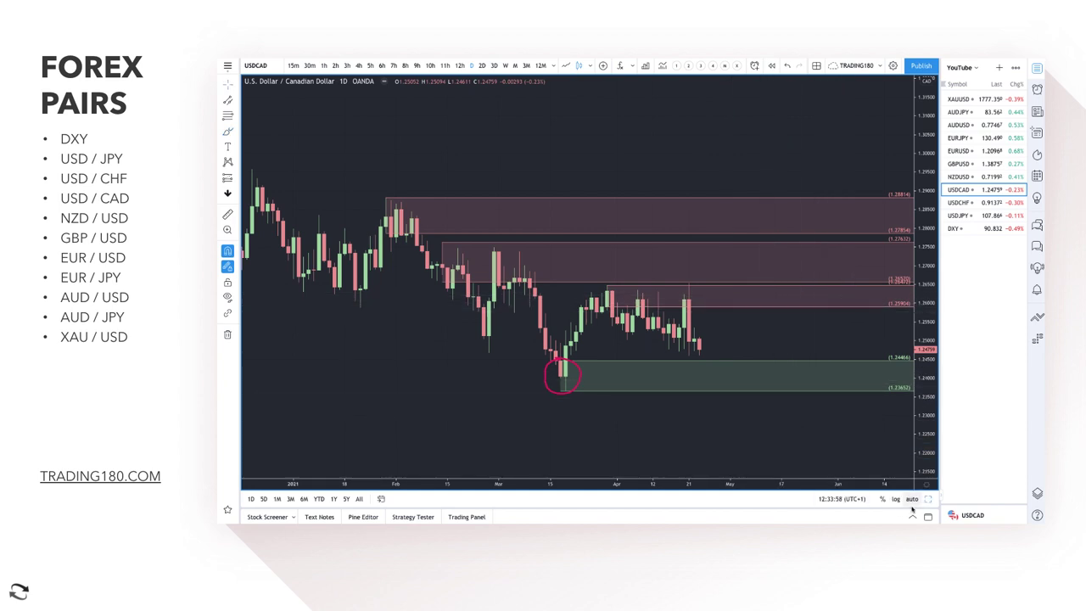
{"action": "left_click", "coordinate": [912, 498]}
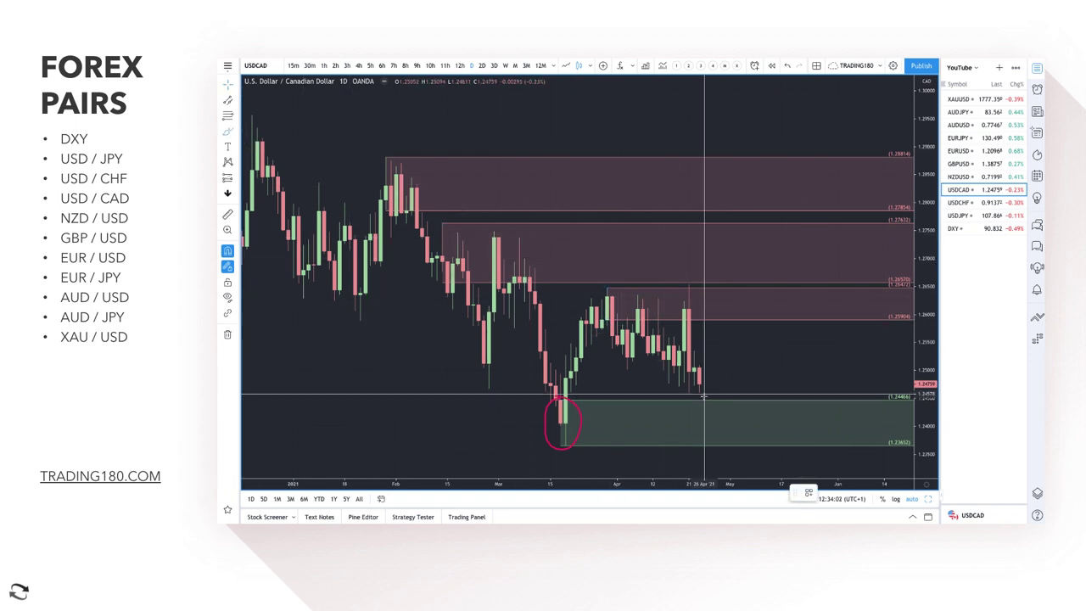
- Brush one arrow from the latest candle down into the demand zone and another rising into the 1.27632–1.26570 supply zone and turning down
{"action": "left_click_drag", "start_coordinate": [695, 386], "coordinate": [728, 430]}
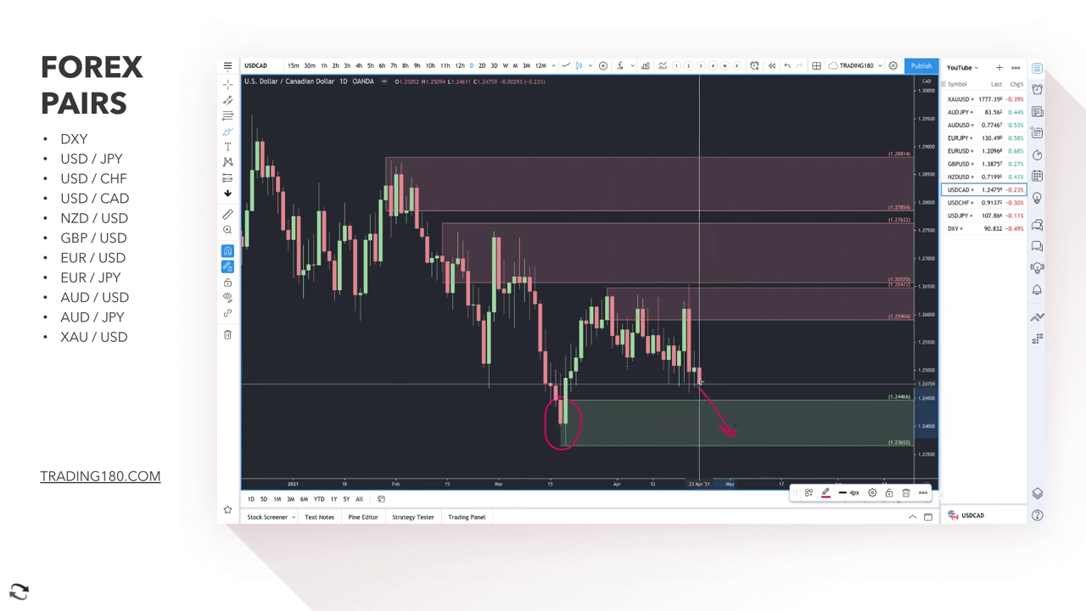
{"action": "mouse_move", "coordinate": [698, 383]}
{"action": "left_mouse_down"}
{"action": "mouse_move", "coordinate": [755, 270]}
{"action": "mouse_move", "coordinate": [781, 271]}
{"action": "mouse_move", "coordinate": [785, 316]}
{"action": "left_mouse_up"}
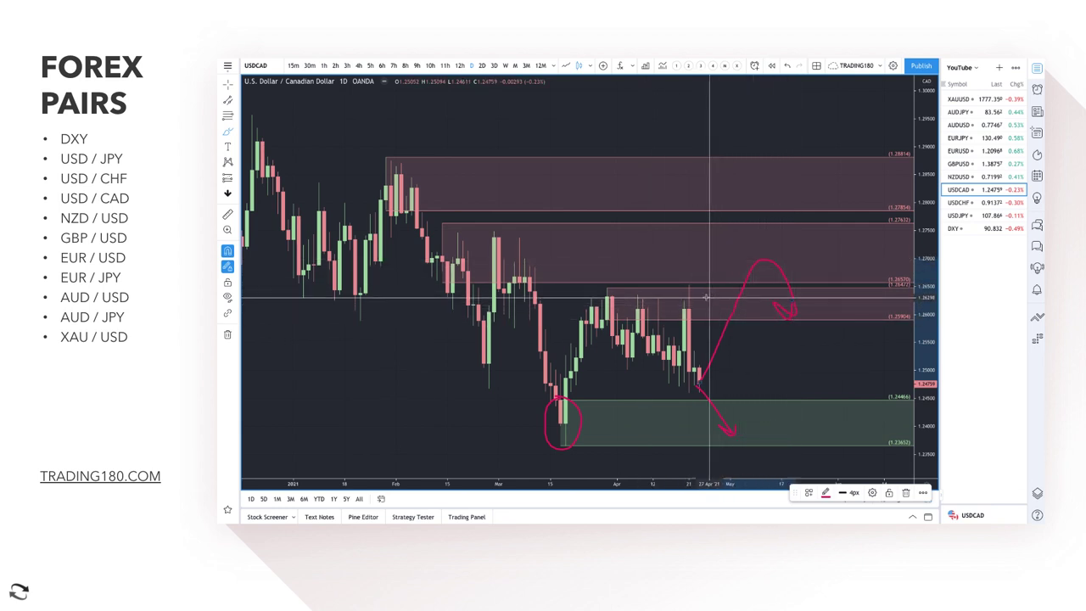
- Circle the April highs, mark the February–March highs in the middle supply zone, and circle the 1.28814–1.27854 zone with a falling arrow
{"action": "mouse_move", "coordinate": [666, 288]}
{"action": "left_mouse_down"}
{"action": "mouse_move", "coordinate": [612, 291]}
{"action": "mouse_move", "coordinate": [667, 320]}
{"action": "mouse_move", "coordinate": [689, 307]}
{"action": "mouse_move", "coordinate": [650, 297]}
{"action": "mouse_move", "coordinate": [669, 299]}
{"action": "left_mouse_up"}
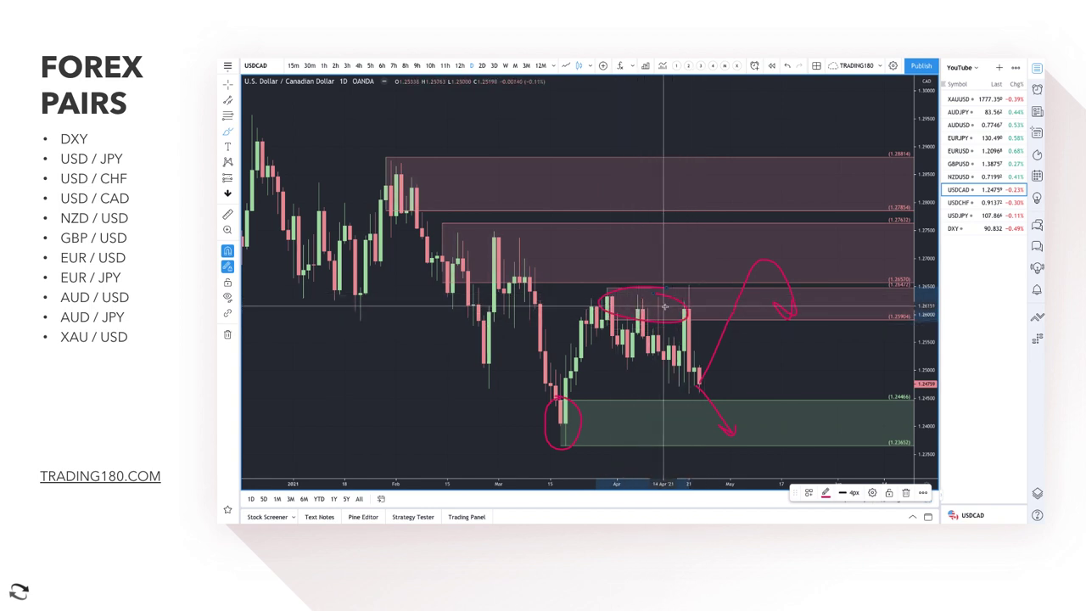
{"action": "left_click_drag", "start_coordinate": [442, 244], "coordinate": [539, 244]}
{"action": "mouse_move", "coordinate": [779, 190]}
{"action": "left_mouse_down"}
{"action": "mouse_move", "coordinate": [761, 204]}
{"action": "mouse_move", "coordinate": [831, 249]}
{"action": "left_mouse_up"}
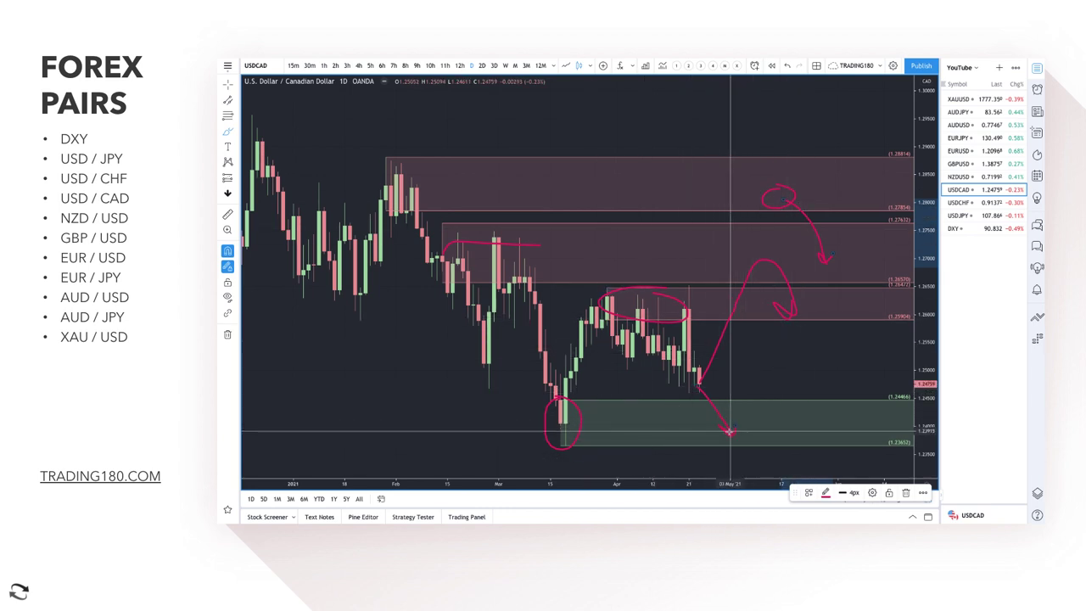
- Brush a rebound arrow out of the USDCAD demand zone, and circle the latest candles on the NZDUSD daily chart
{"action": "mouse_move", "coordinate": [728, 431]}
{"action": "left_mouse_down"}
{"action": "mouse_move", "coordinate": [777, 392]}
{"action": "mouse_move", "coordinate": [795, 409]}
{"action": "left_mouse_up"}
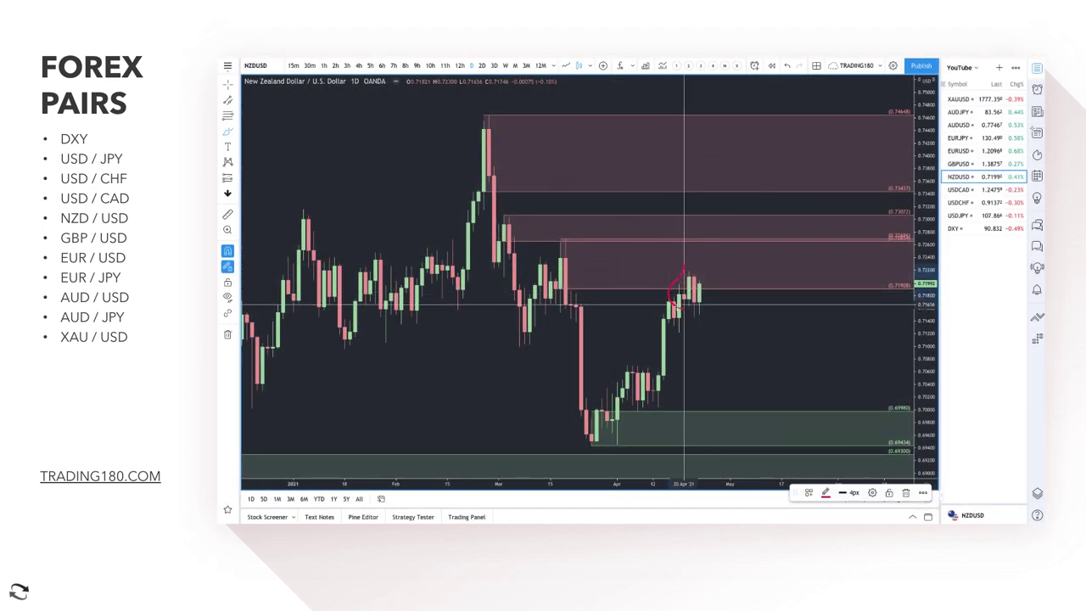
{"action": "left_click_drag", "start_coordinate": [686, 272], "coordinate": [685, 270]}
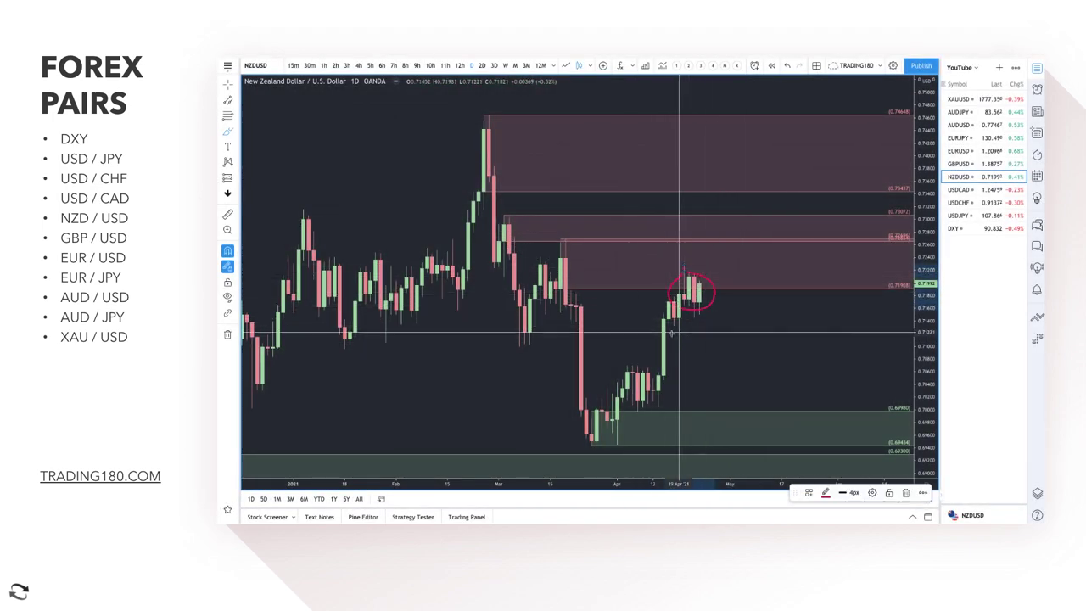
- Mark NZDUSD demand zones at 0.71706–0.71221 and 0.70302–0.69972 with Fib Retracement, applying the DEMAND template
{"action": "key", "text": "Escape"}
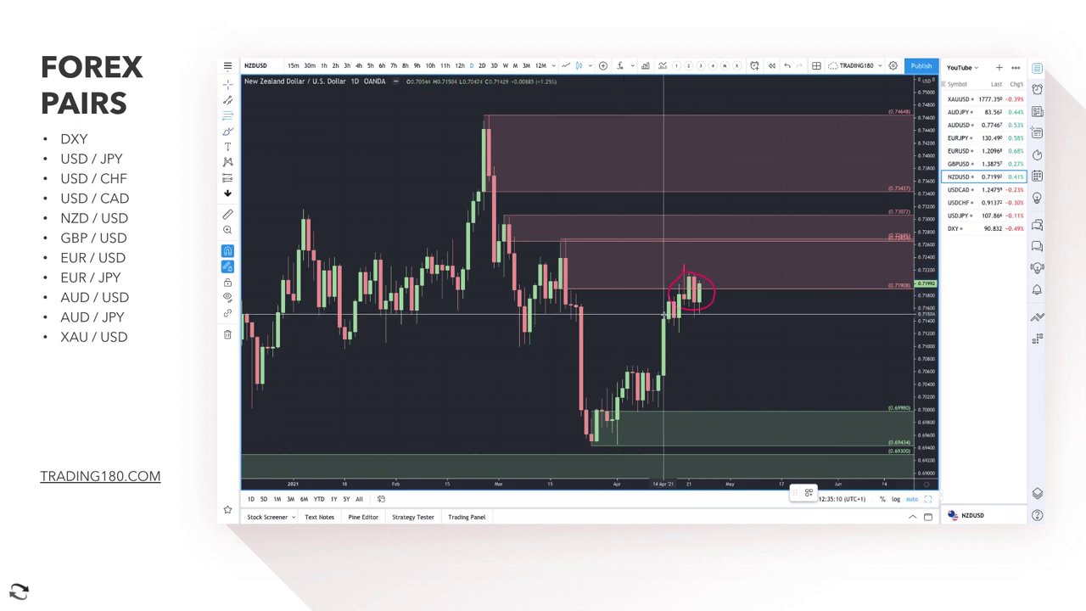
{"action": "left_click_drag", "start_coordinate": [675, 301], "coordinate": [678, 331]}
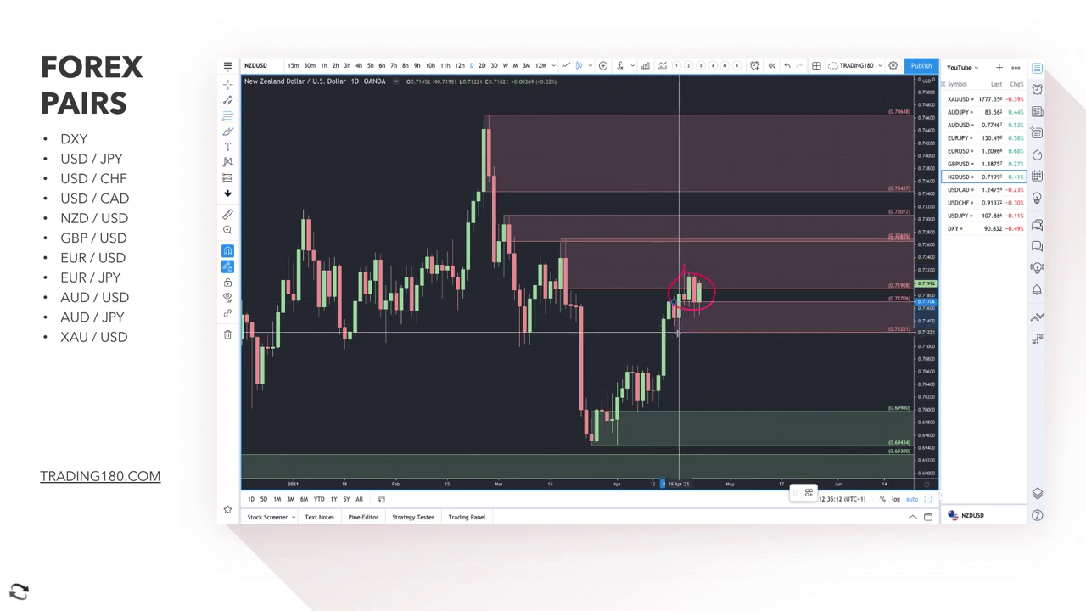
{"action": "left_click", "coordinate": [809, 495]}
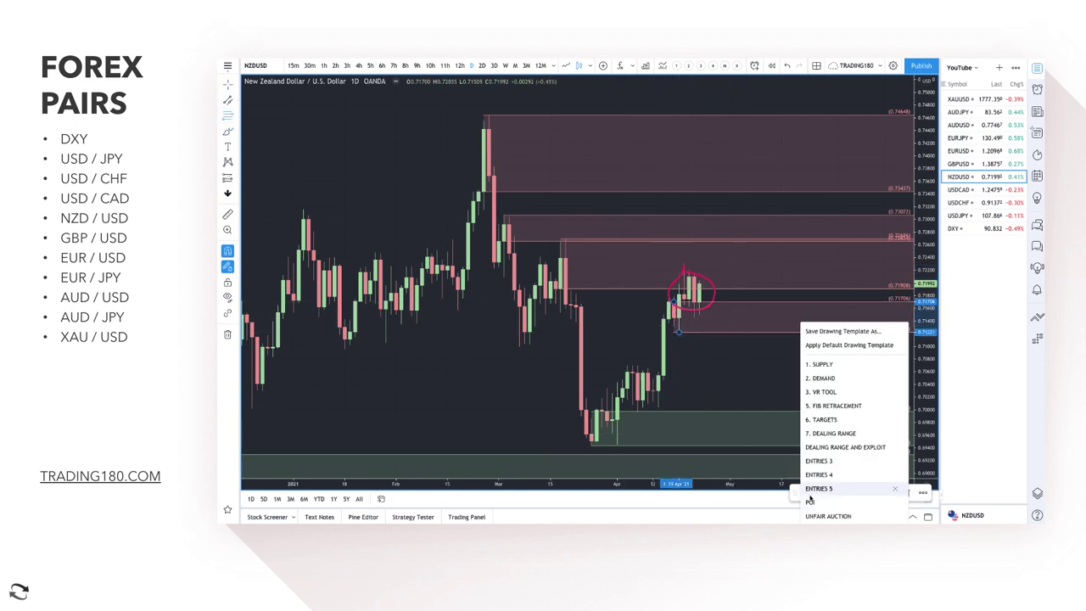
{"action": "left_click", "coordinate": [833, 379]}
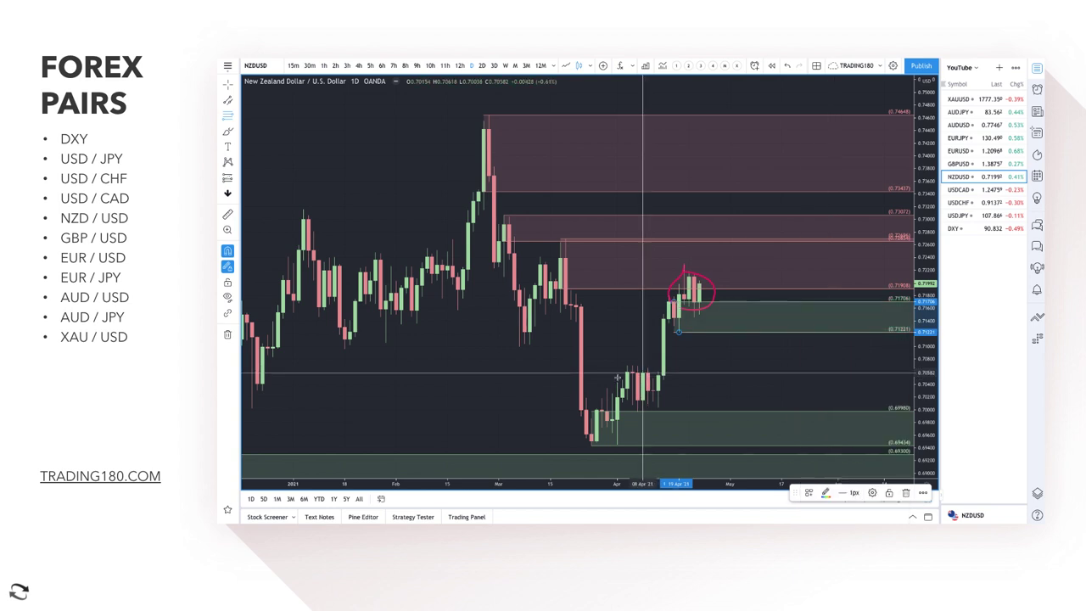
{"action": "left_click", "coordinate": [231, 115]}
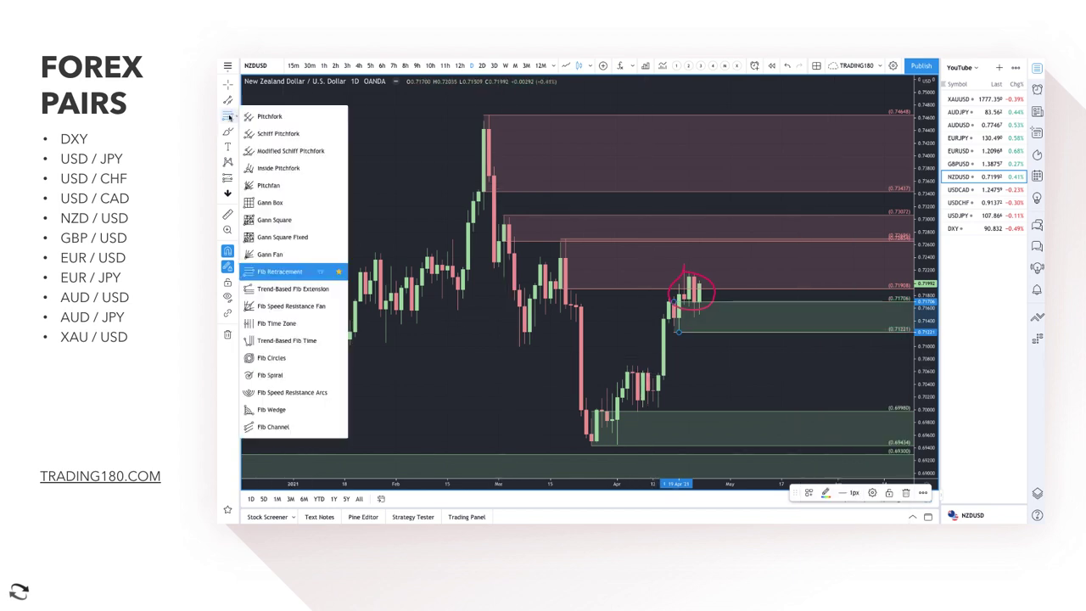
{"action": "left_click", "coordinate": [651, 390]}
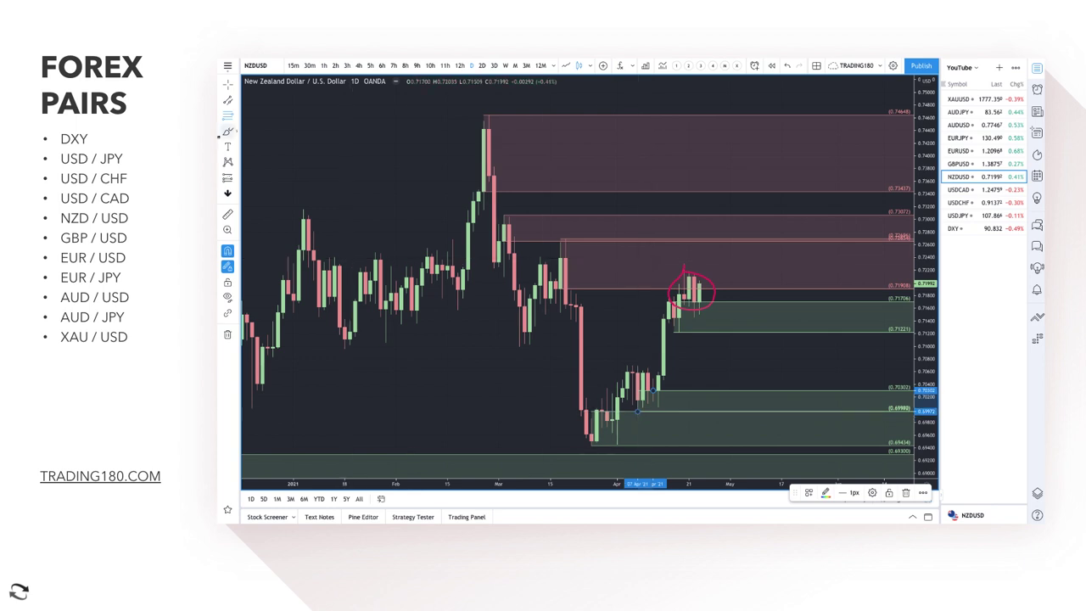
- Brush a path from the latest NZDUSD candle down into the 0.70302 demand zone and back up, plus another from the supply zone
{"action": "left_click", "coordinate": [227, 133]}
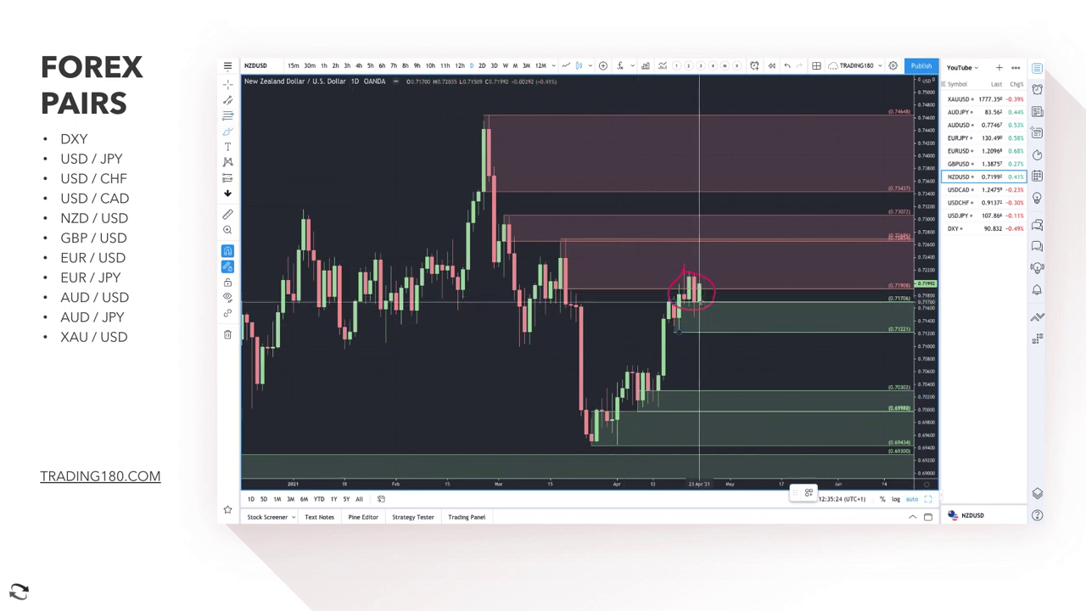
{"action": "mouse_move", "coordinate": [702, 305]}
{"action": "left_mouse_down"}
{"action": "mouse_move", "coordinate": [738, 397]}
{"action": "mouse_move", "coordinate": [751, 401]}
{"action": "mouse_move", "coordinate": [797, 355]}
{"action": "mouse_move", "coordinate": [801, 366]}
{"action": "left_mouse_up"}
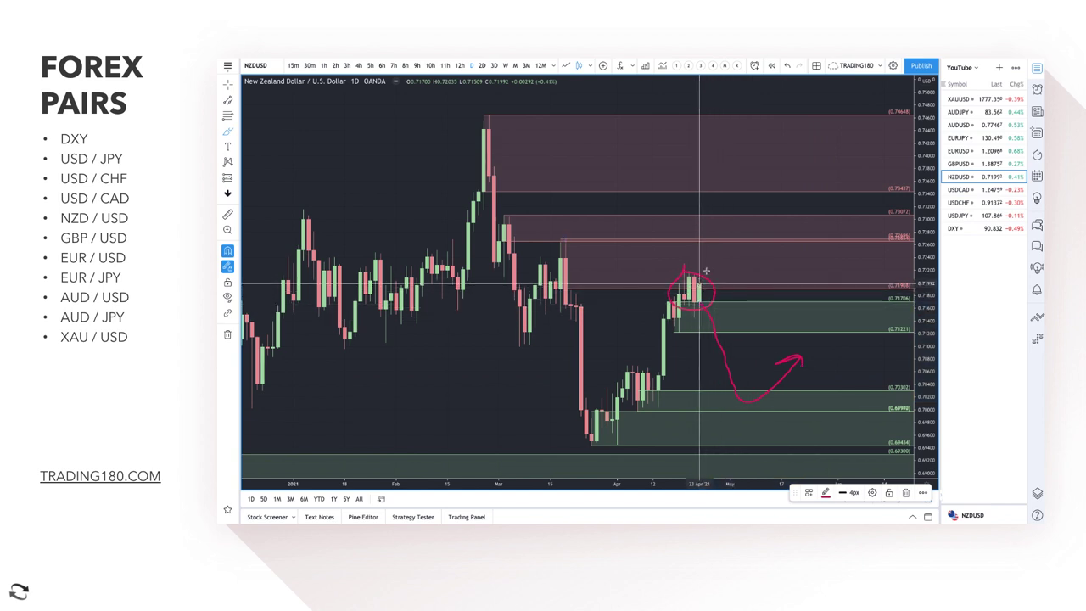
{"action": "mouse_move", "coordinate": [706, 271]}
{"action": "left_mouse_down"}
{"action": "mouse_move", "coordinate": [727, 220]}
{"action": "mouse_move", "coordinate": [771, 305]}
{"action": "mouse_move", "coordinate": [797, 265]}
{"action": "left_mouse_up"}
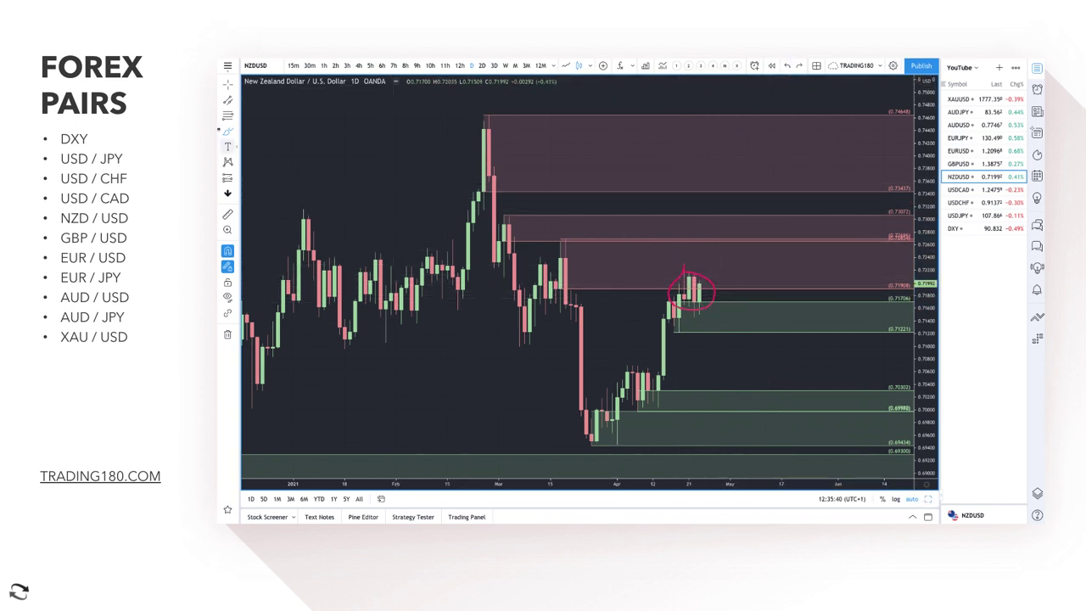
- Brush a price path from the latest NZDUSD candle down through the 0.71706–0.71221 demand zone
{"action": "left_click", "coordinate": [227, 132]}
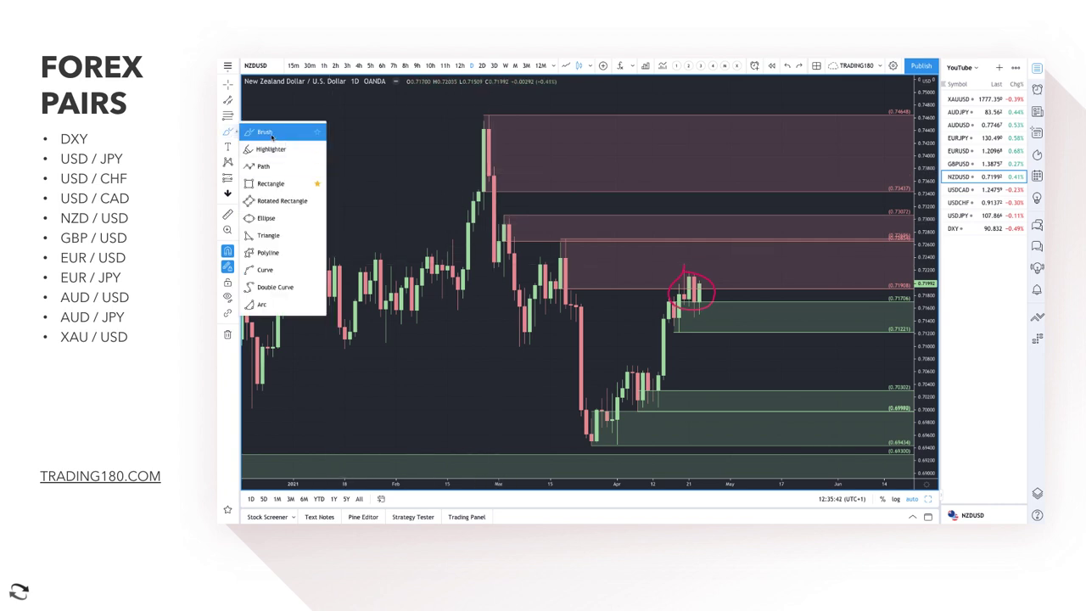
{"action": "left_click", "coordinate": [270, 132]}
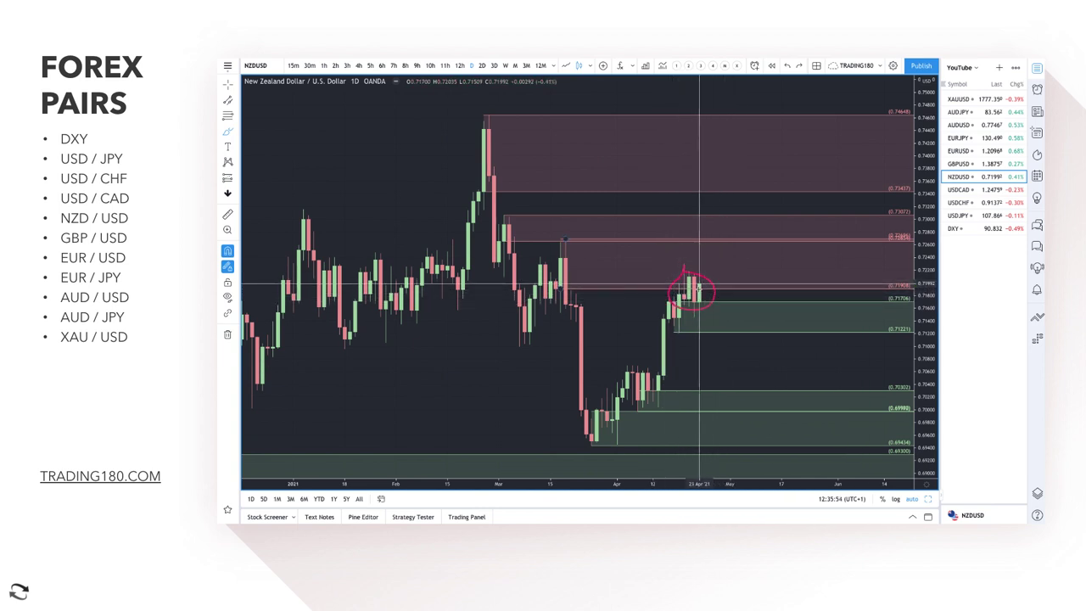
{"action": "left_click_drag", "start_coordinate": [613, 394], "coordinate": [675, 301]}
{"action": "key", "text": "ctrl+z"}
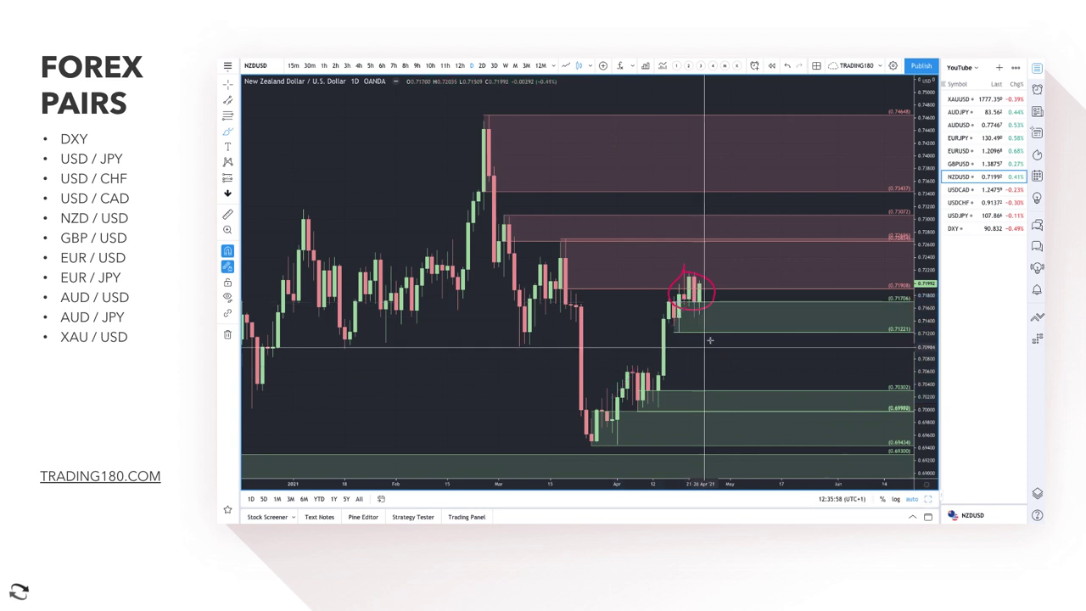
{"action": "left_click", "coordinate": [230, 129]}
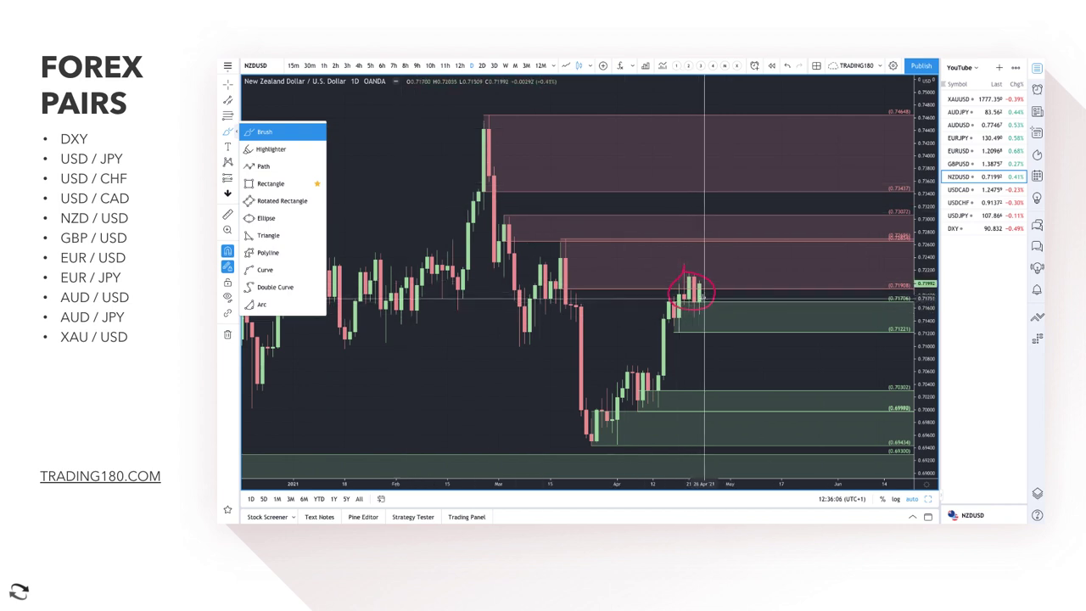
{"action": "mouse_move", "coordinate": [699, 292]}
{"action": "left_mouse_down"}
{"action": "mouse_move", "coordinate": [736, 360]}
{"action": "mouse_move", "coordinate": [715, 364]}
{"action": "left_mouse_up"}
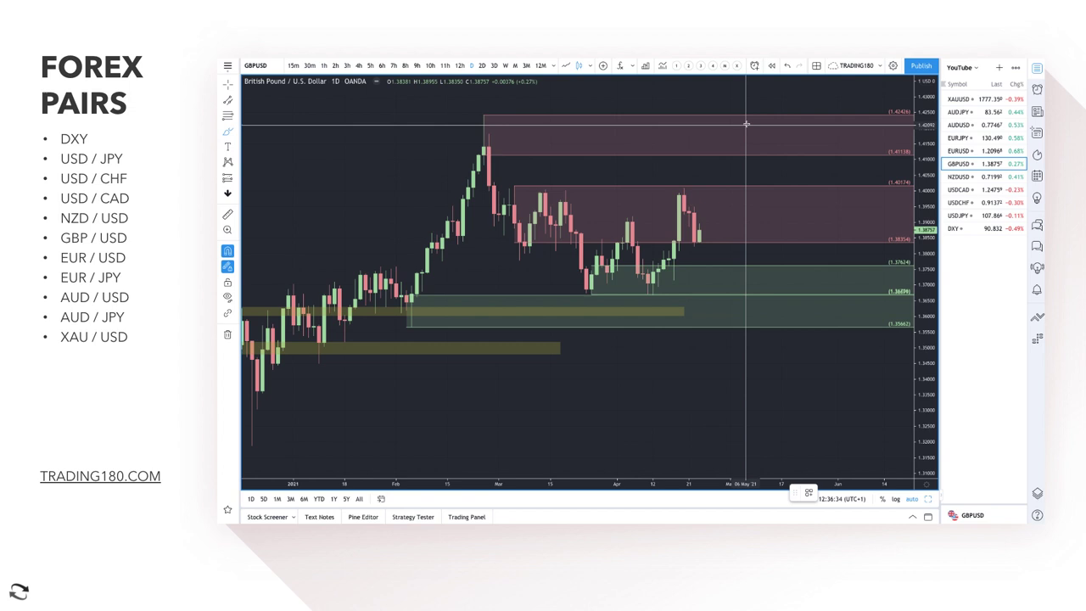
- Circle the 1.42426–1.41138 supply zone on the GBPUSD daily chart and raise the upper demand zone's top edge to 1.37847
{"action": "left_click_drag", "start_coordinate": [750, 143], "coordinate": [741, 120]}
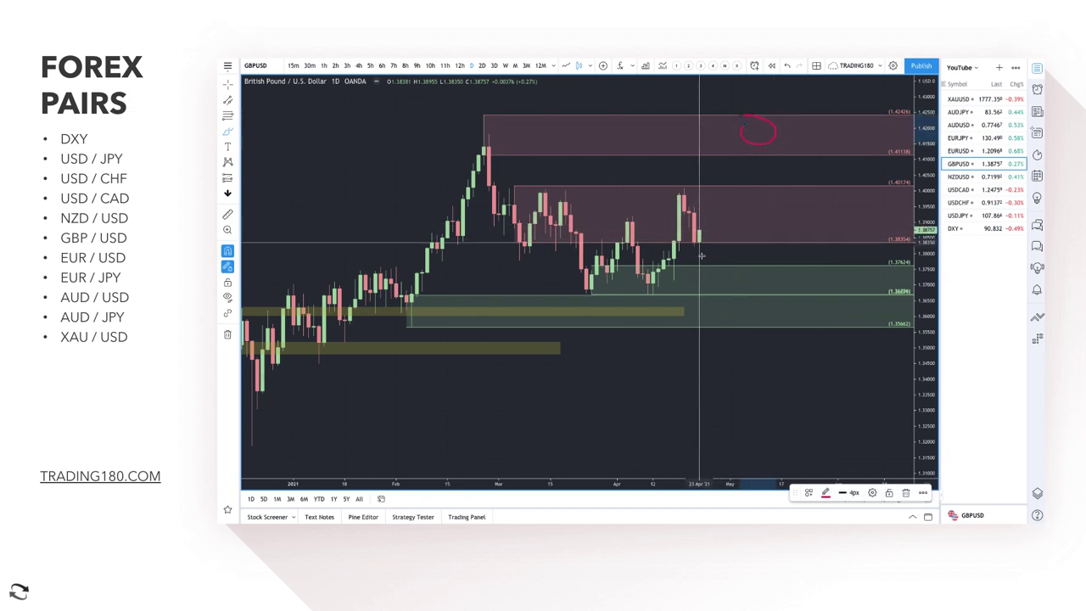
{"action": "left_click", "coordinate": [637, 263]}
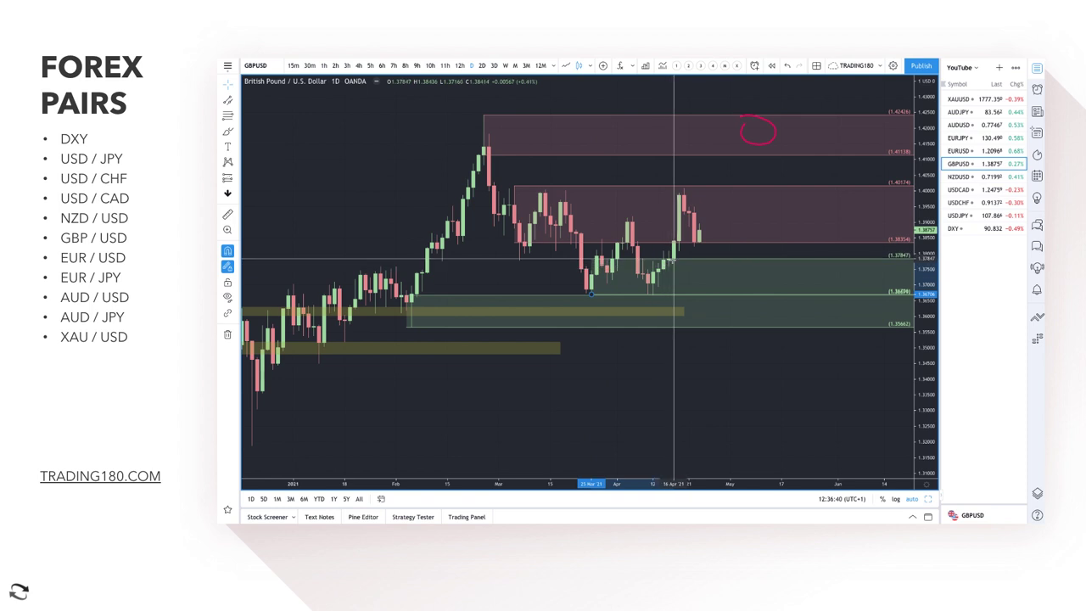
- Brush a rebound arrow from the latest GBPUSD candle through the 1.37847 demand zone, and circle the lower demand zone with a rising arrow
{"action": "left_click", "coordinate": [227, 130]}
{"action": "left_click", "coordinate": [228, 132]}
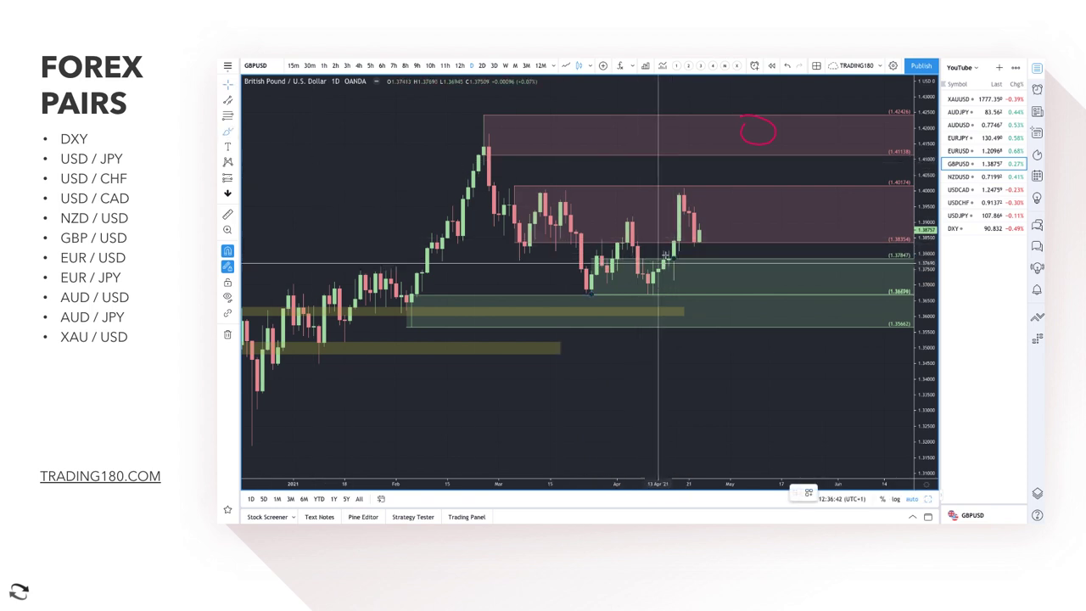
{"action": "mouse_move", "coordinate": [694, 242]}
{"action": "left_mouse_down"}
{"action": "mouse_move", "coordinate": [707, 264]}
{"action": "mouse_move", "coordinate": [768, 223]}
{"action": "left_mouse_up"}
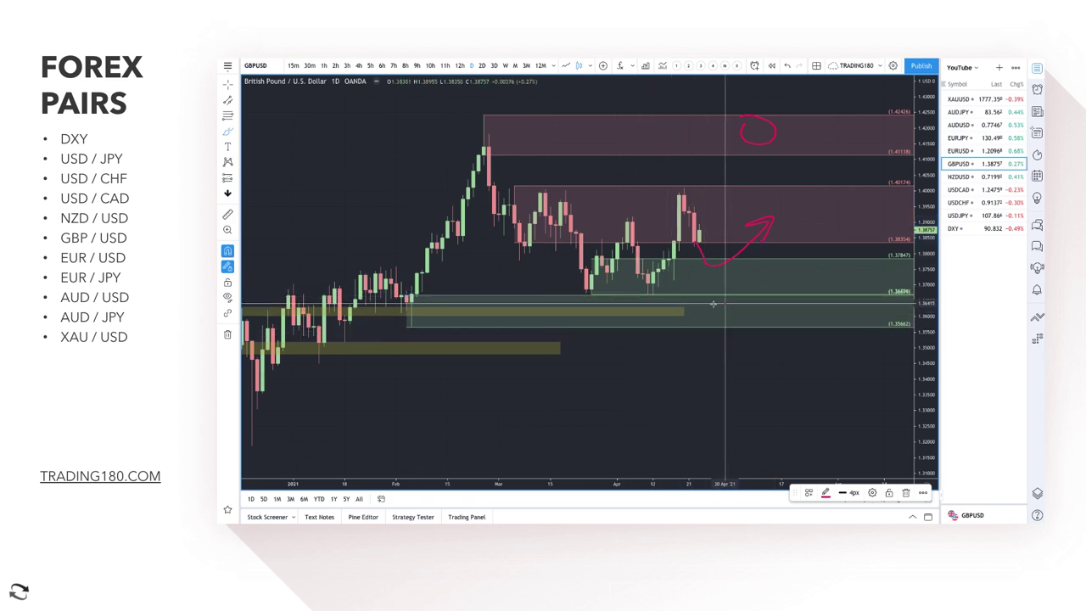
{"action": "mouse_move", "coordinate": [712, 302]}
{"action": "left_mouse_down"}
{"action": "mouse_move", "coordinate": [738, 322]}
{"action": "mouse_move", "coordinate": [721, 312]}
{"action": "mouse_move", "coordinate": [802, 272]}
{"action": "mouse_move", "coordinate": [777, 287]}
{"action": "left_mouse_up"}
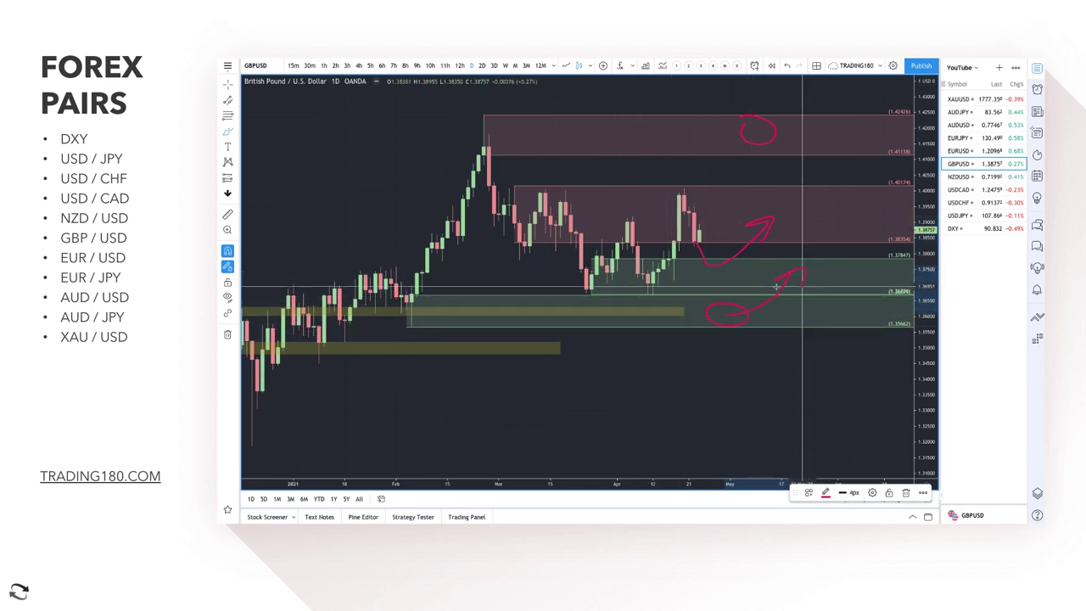
- Extend the upper yellow band inside the lower GBPUSD demand zone forward in time, past the circled area
{"action": "left_click", "coordinate": [730, 311]}
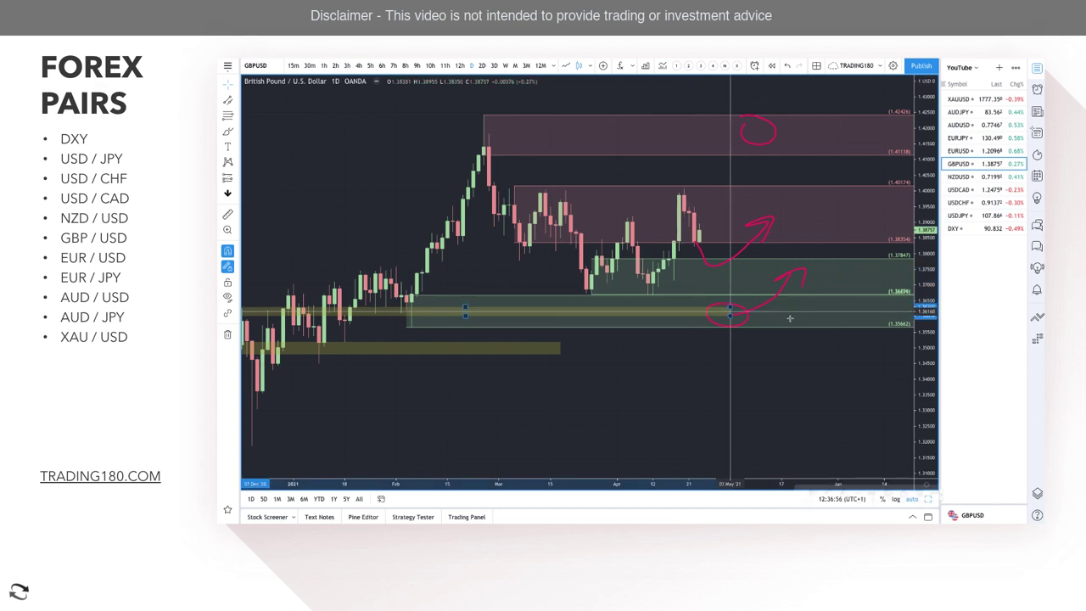
{"action": "scroll", "coordinate": [585, 271], "scroll_direction": "down", "scroll_amount": 3}
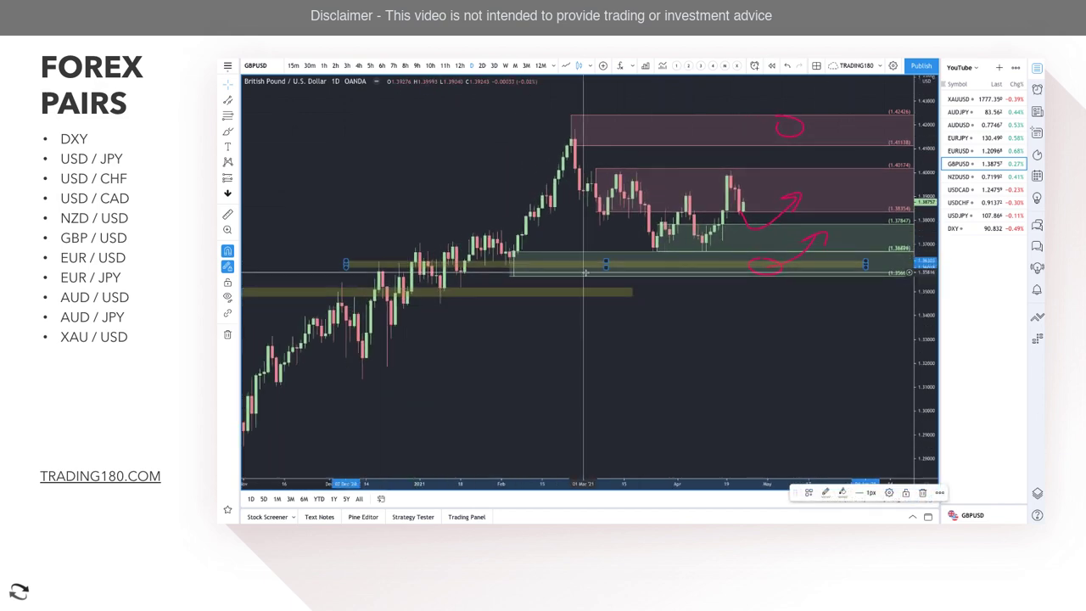
{"action": "scroll", "coordinate": [768, 274], "scroll_direction": "up", "scroll_amount": 3}
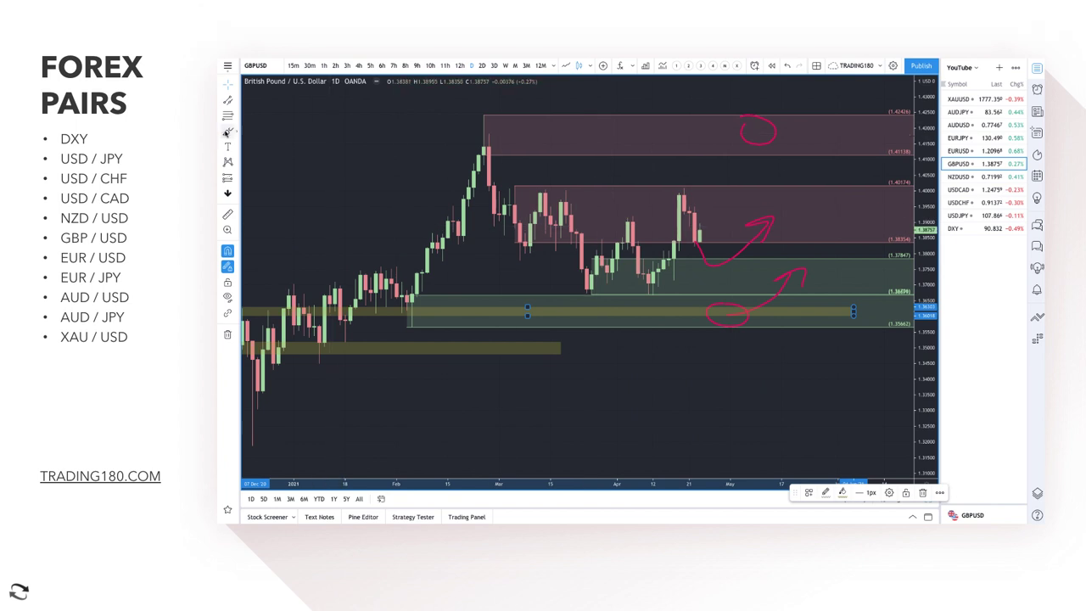
- Brush a path from the latest GBPUSD candle up into the circled supply zone and turning down
{"action": "left_click", "coordinate": [228, 132]}
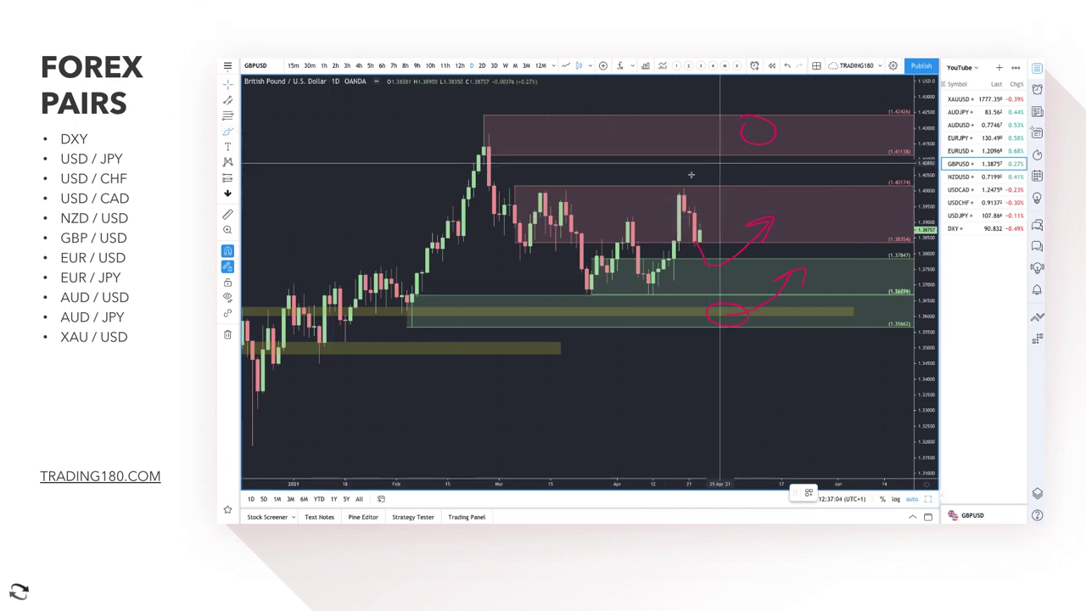
{"action": "mouse_move", "coordinate": [696, 239]}
{"action": "left_mouse_down"}
{"action": "mouse_move", "coordinate": [747, 155]}
{"action": "mouse_move", "coordinate": [769, 146]}
{"action": "mouse_move", "coordinate": [802, 183]}
{"action": "left_mouse_up"}
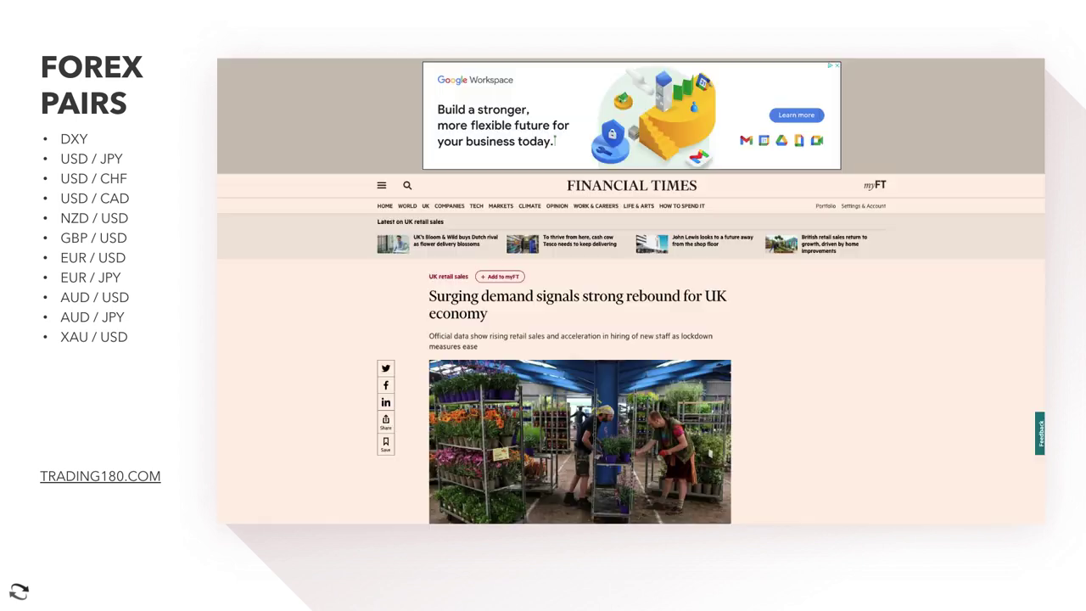
- Read the Financial Times article on the UK economy's rebound, highlighting its headline and opening paragraph, and review the GBPUSD chart
{"action": "scroll", "coordinate": [496, 279], "scroll_direction": "down", "scroll_amount": 2}
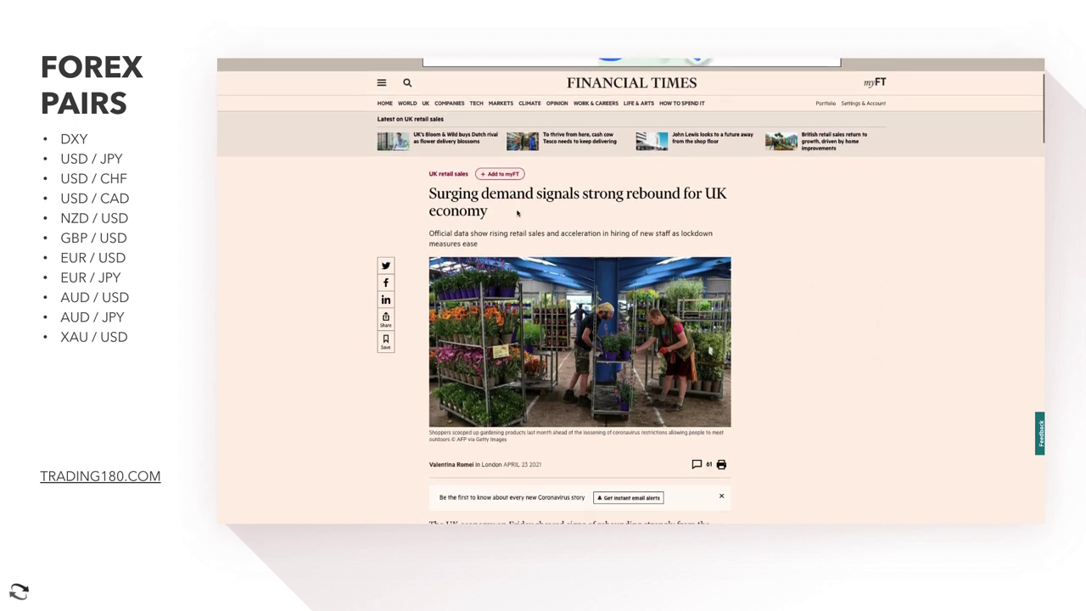
{"action": "mouse_move", "coordinate": [534, 200]}
{"action": "left_mouse_down"}
{"action": "mouse_move", "coordinate": [578, 197]}
{"action": "mouse_move", "coordinate": [525, 211]}
{"action": "left_mouse_up"}
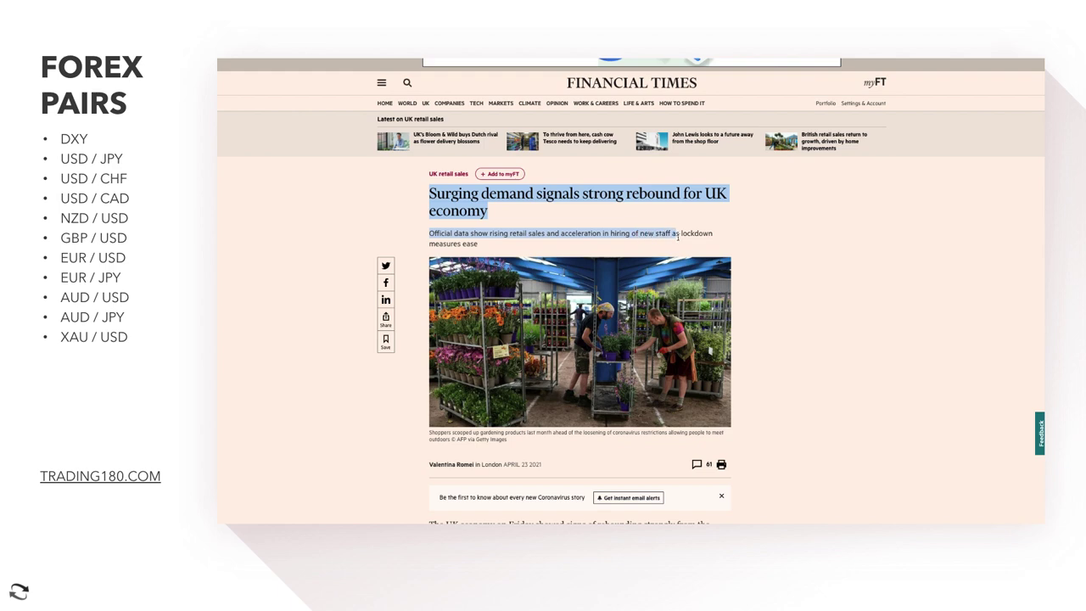
{"action": "scroll", "coordinate": [653, 246], "scroll_direction": "down", "scroll_amount": 3}
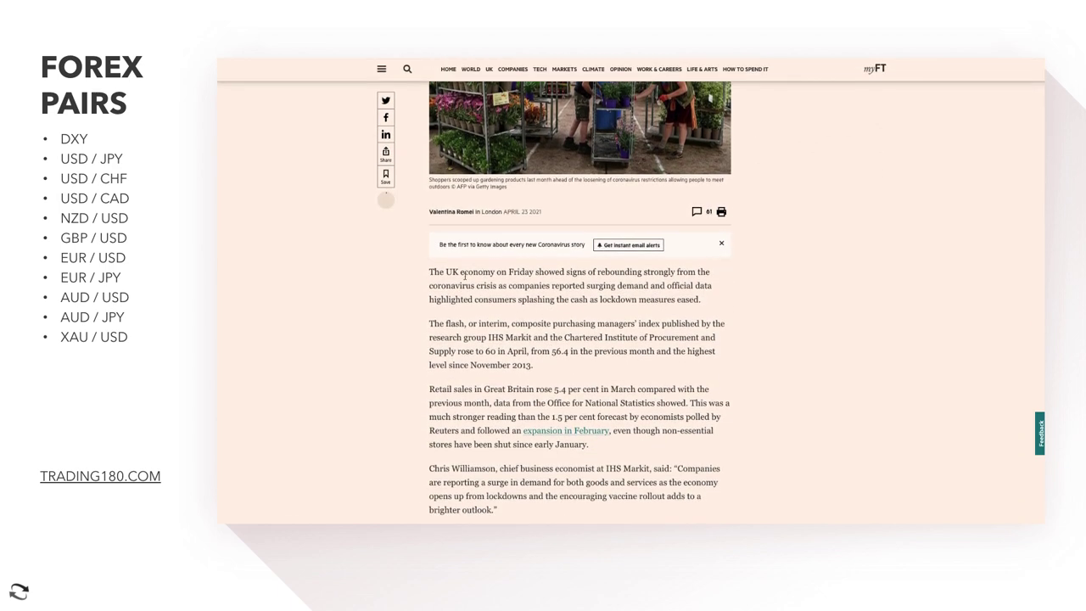
{"action": "left_click_drag", "start_coordinate": [553, 280], "coordinate": [661, 284]}
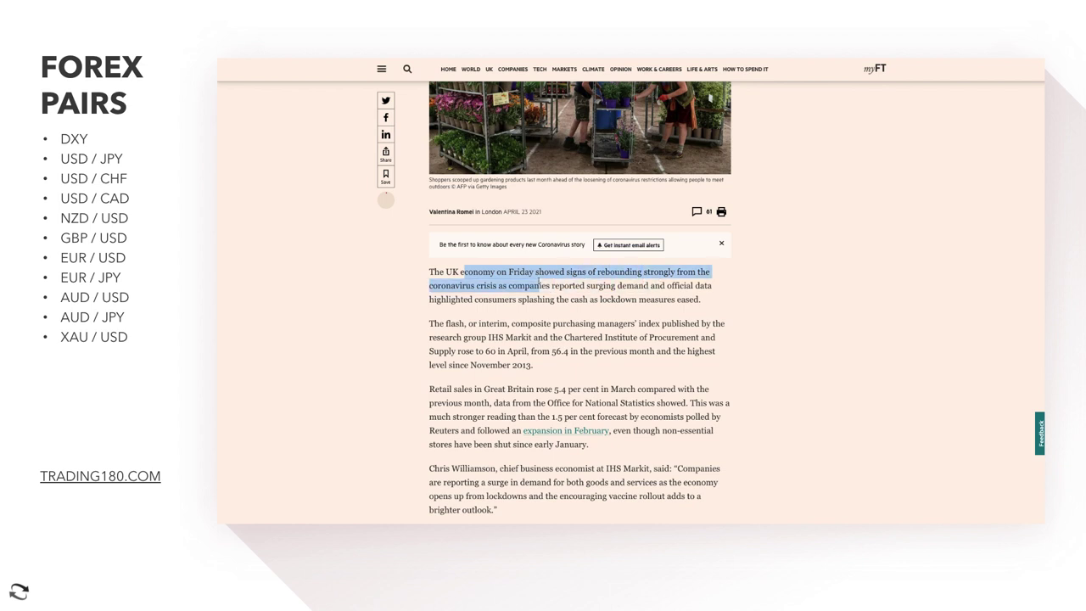
{"action": "left_click_drag", "start_coordinate": [463, 273], "coordinate": [519, 286]}
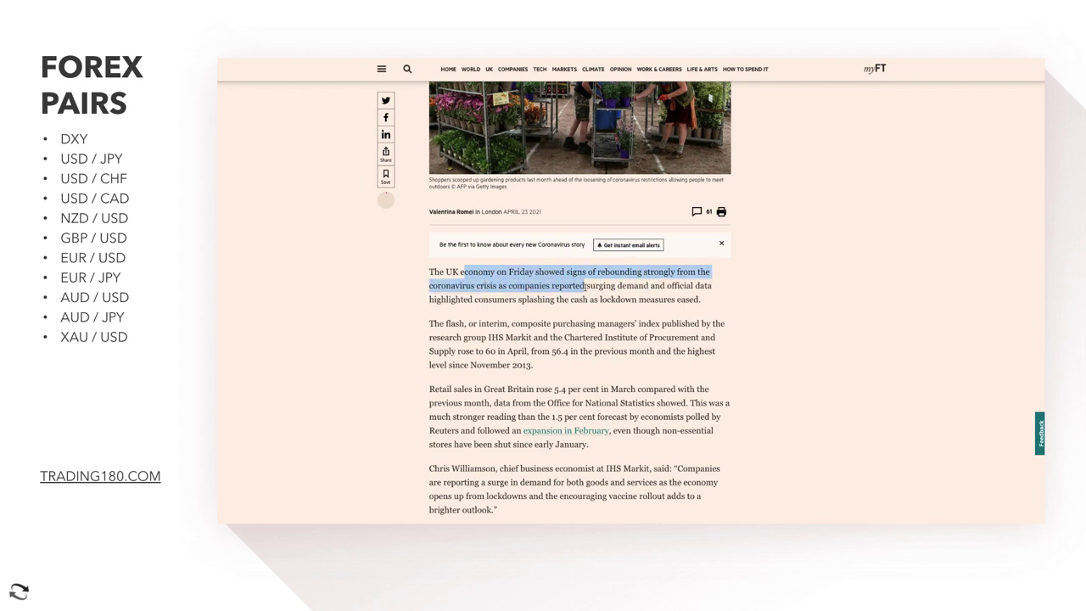
{"action": "left_click_drag", "start_coordinate": [666, 293], "coordinate": [692, 298]}
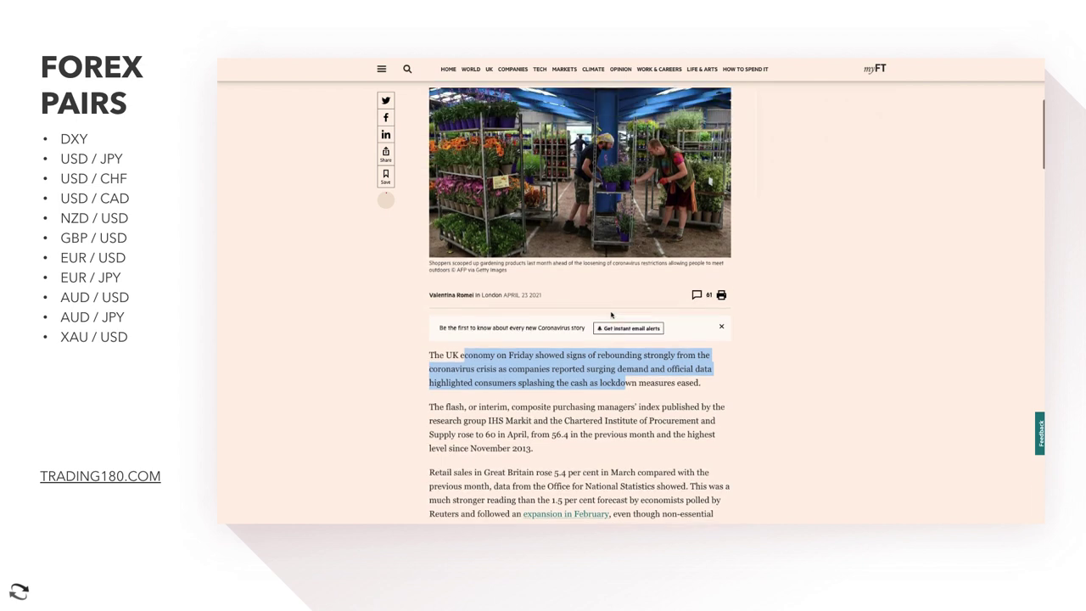
{"action": "scroll", "coordinate": [611, 312], "scroll_direction": "up", "scroll_amount": 5}
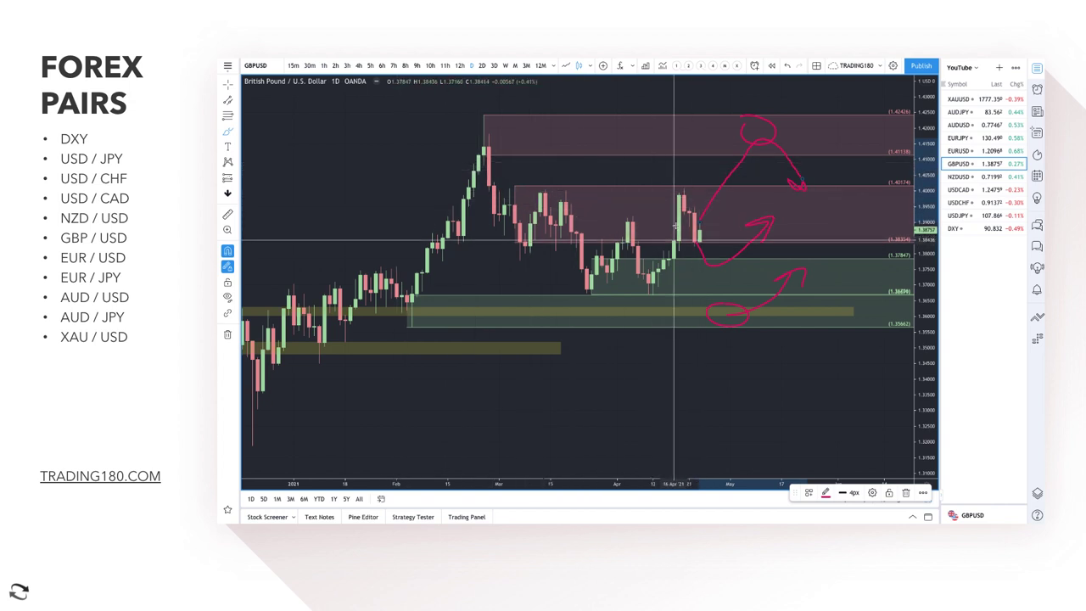
{"action": "scroll", "coordinate": [770, 227], "scroll_direction": "up", "scroll_amount": 3}
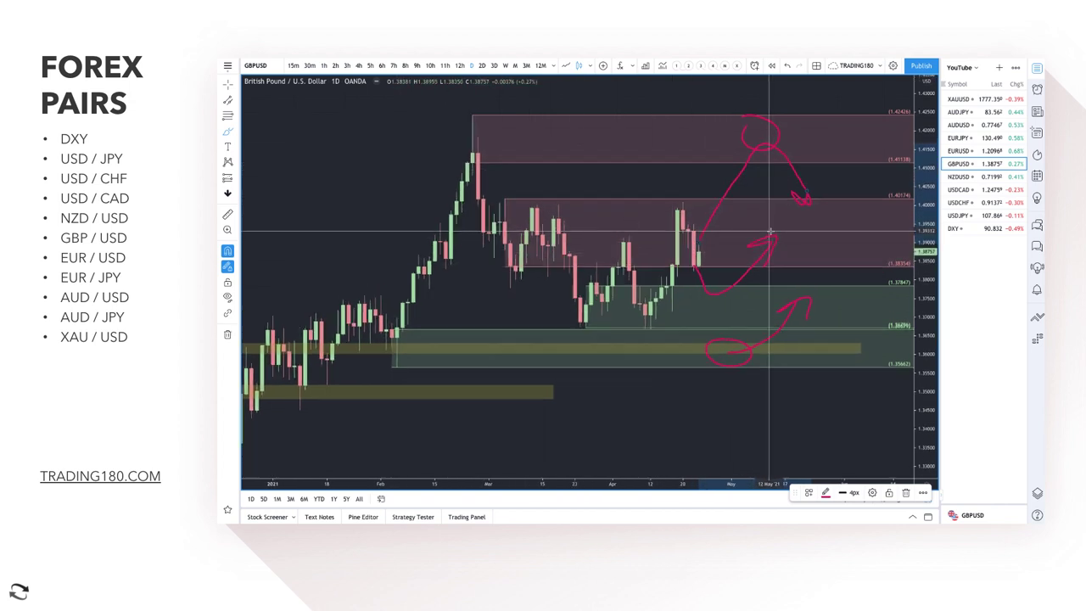
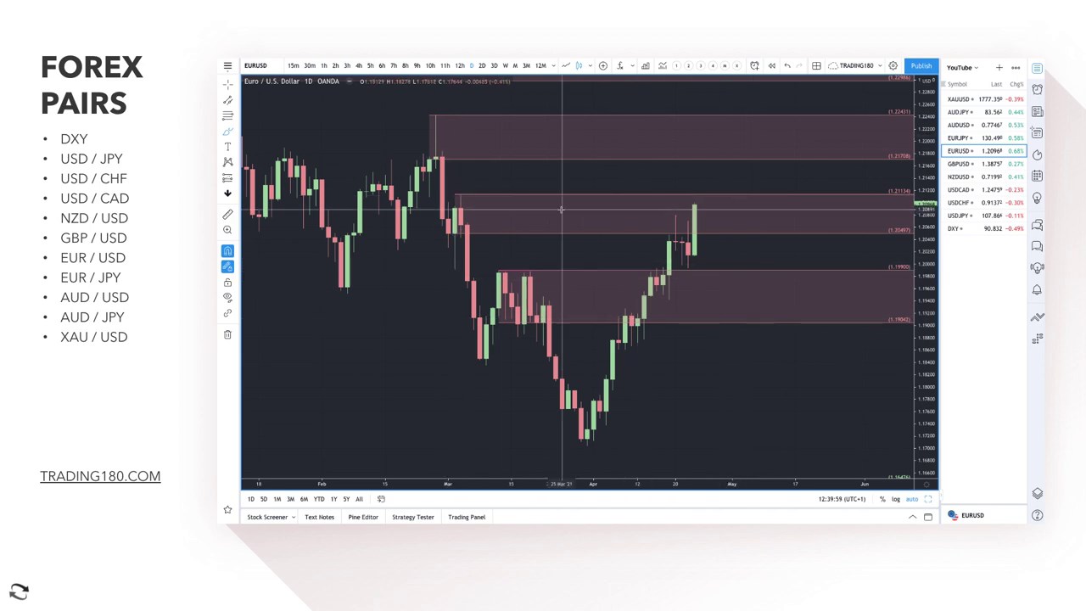
- Brush a rising arrow alongside the EURUSD rally, from the early-April low up to the 1.20497 edge of the supply zone
{"action": "scroll", "coordinate": [407, 258], "scroll_direction": "down", "scroll_amount": 3}
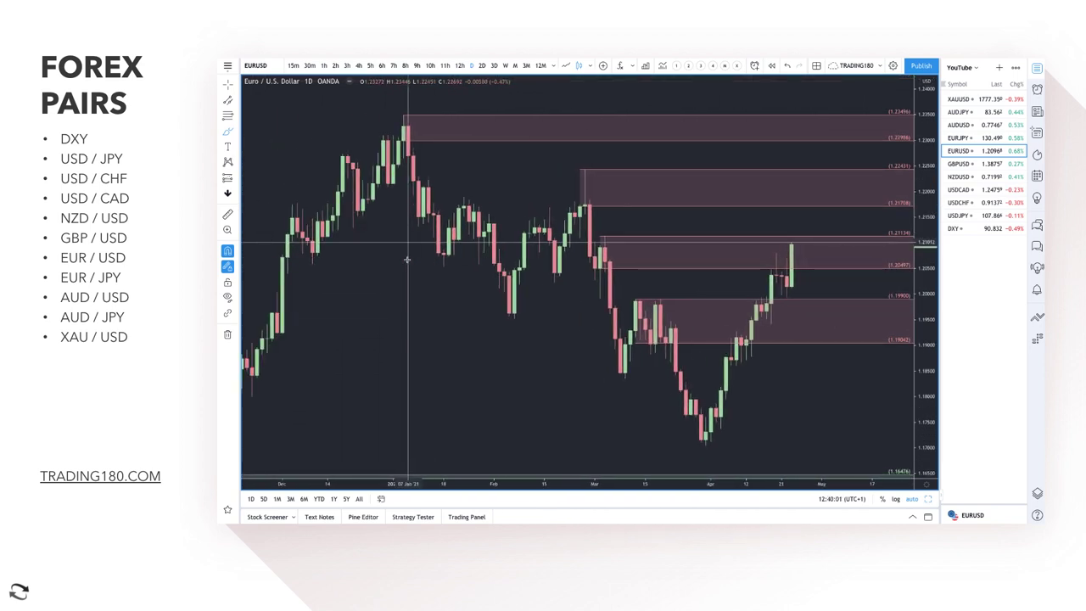
{"action": "scroll", "coordinate": [408, 259], "scroll_direction": "up", "scroll_amount": 1}
{"action": "left_click", "coordinate": [228, 134]}
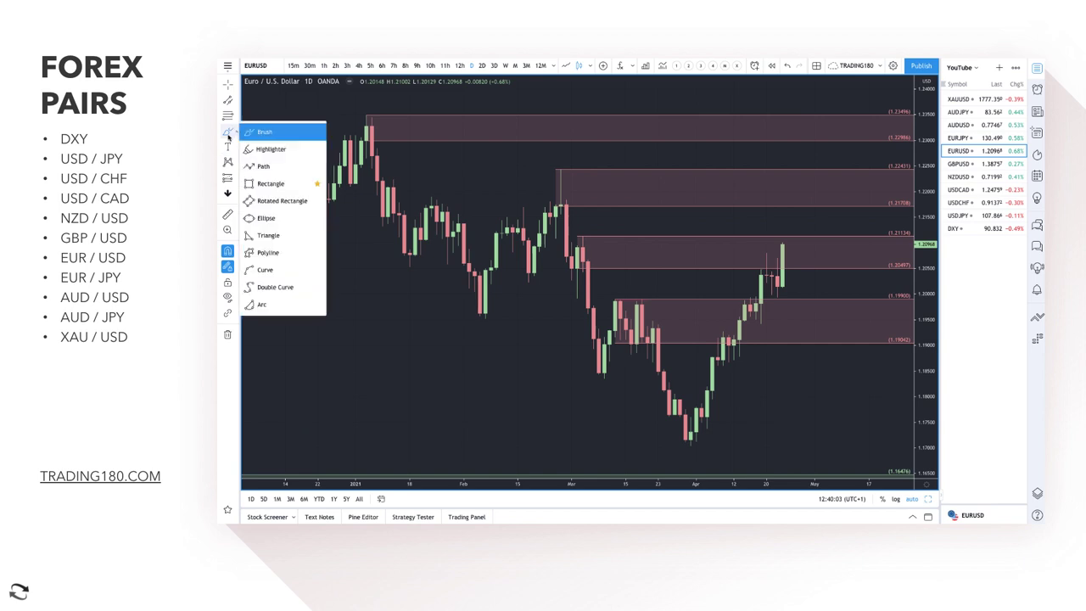
{"action": "left_click", "coordinate": [264, 132]}
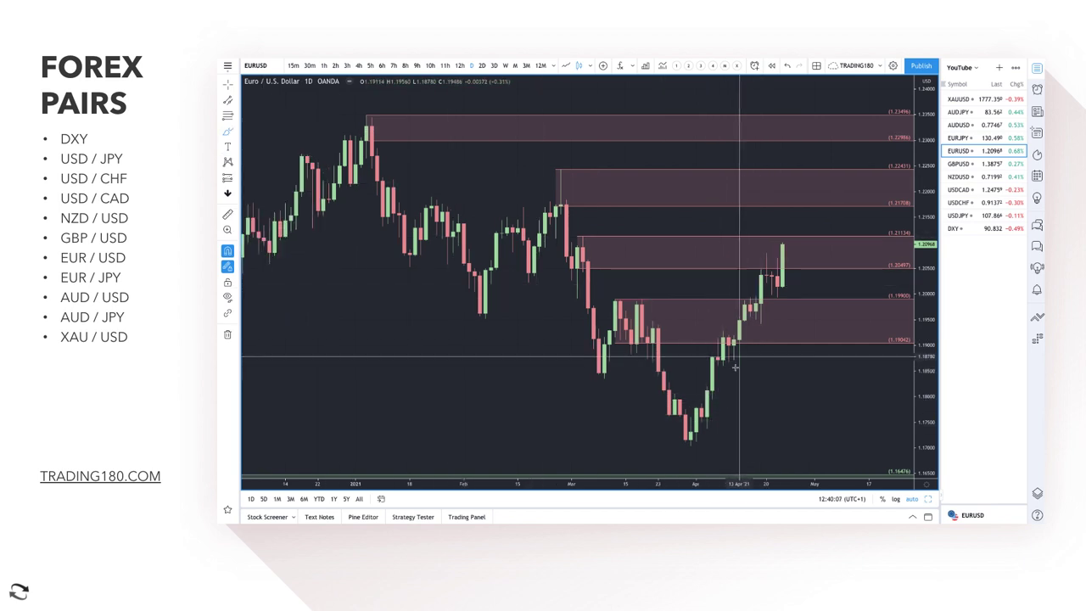
{"action": "mouse_move", "coordinate": [701, 426]}
{"action": "left_mouse_down"}
{"action": "mouse_move", "coordinate": [822, 269]}
{"action": "mouse_move", "coordinate": [825, 287]}
{"action": "left_mouse_up"}
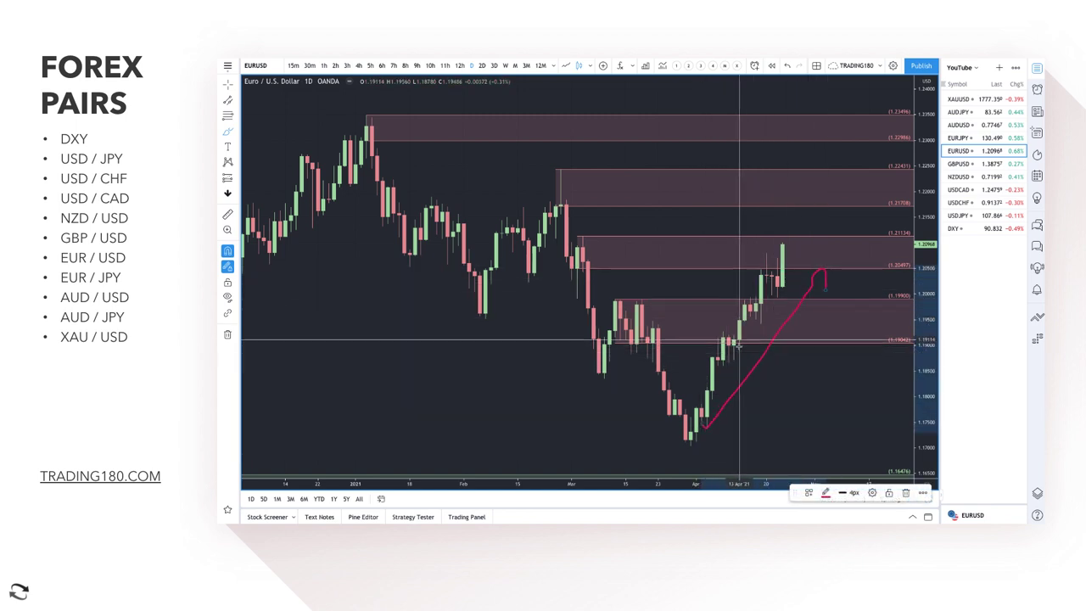
- Circle the two EURUSD consolidations inside the 1.19042–1.19900 supply zone during the April rally, with a falling arrow from the lower one
{"action": "left_click_drag", "start_coordinate": [740, 340], "coordinate": [744, 348]}
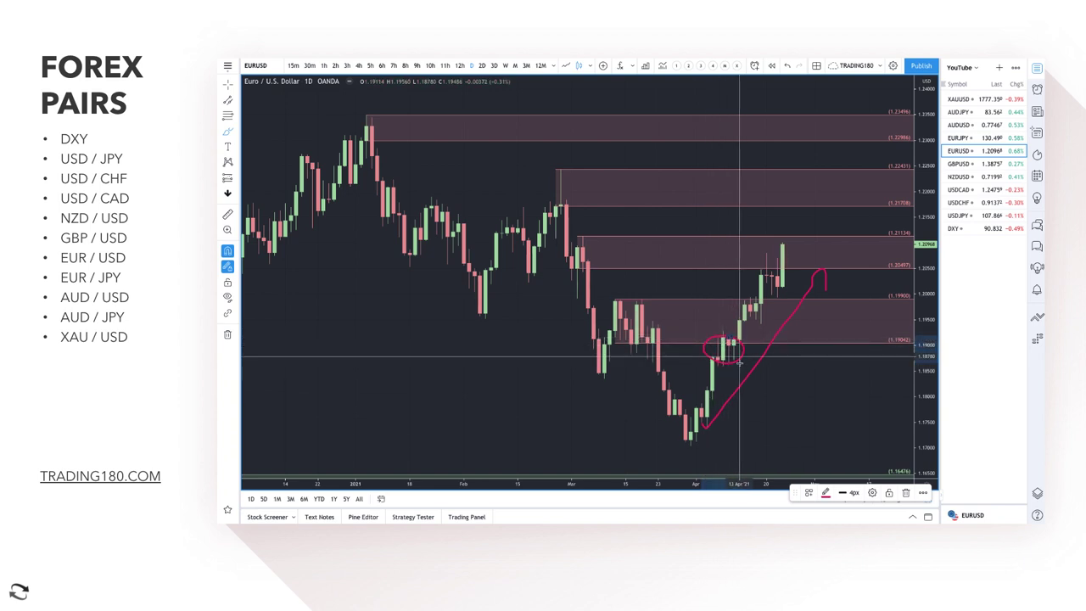
{"action": "mouse_move", "coordinate": [726, 355]}
{"action": "left_mouse_down"}
{"action": "mouse_move", "coordinate": [763, 412]}
{"action": "mouse_move", "coordinate": [772, 403]}
{"action": "left_mouse_up"}
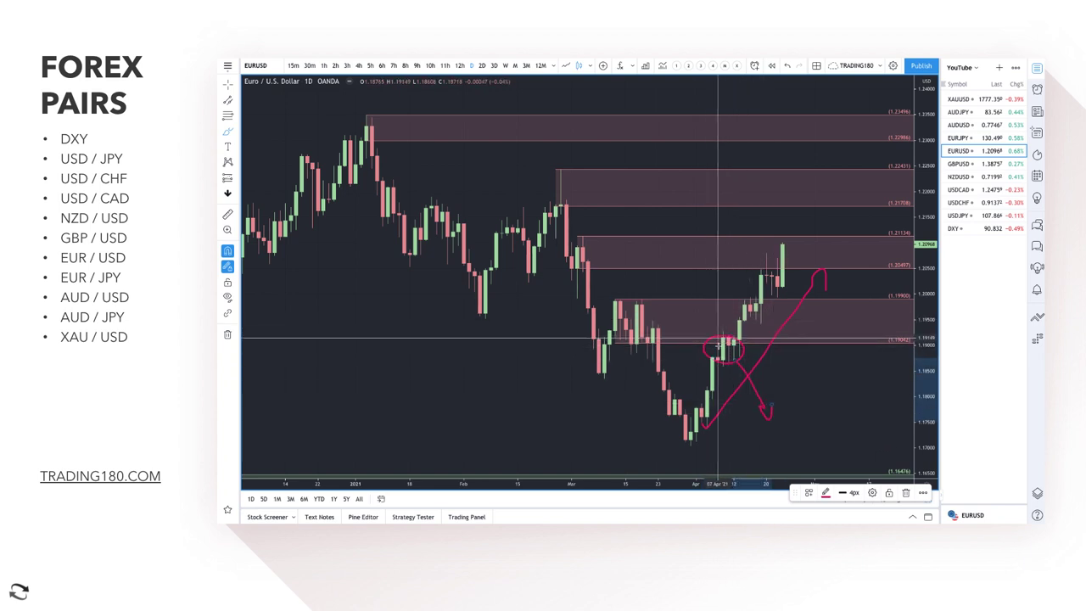
{"action": "mouse_move", "coordinate": [741, 320]}
{"action": "left_mouse_down"}
{"action": "mouse_move", "coordinate": [763, 303]}
{"action": "mouse_move", "coordinate": [739, 297]}
{"action": "mouse_move", "coordinate": [767, 309]}
{"action": "left_mouse_up"}
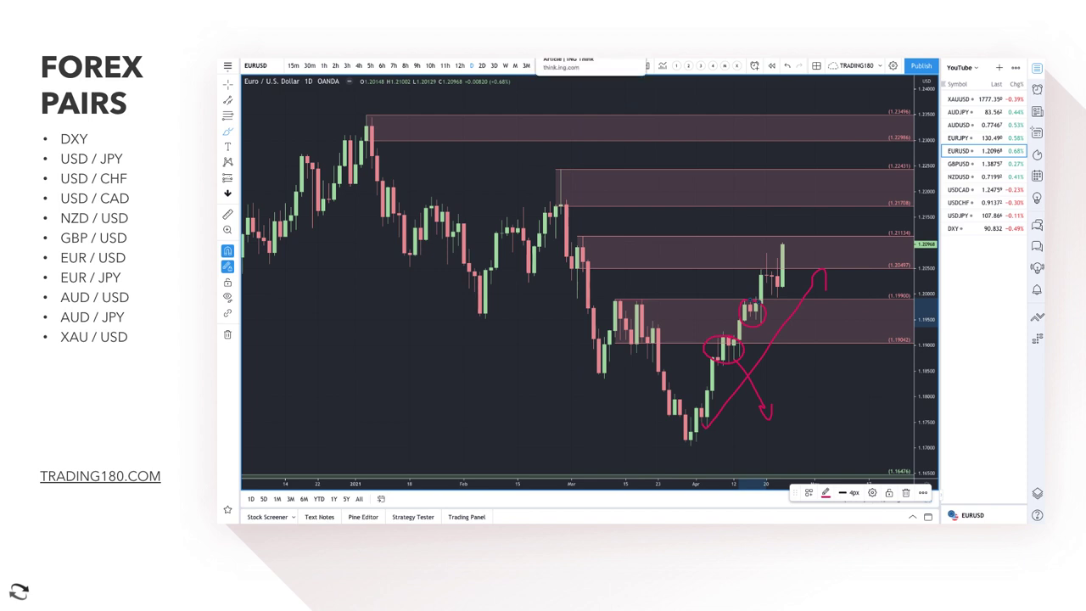
- Switch to the ING Think article to read its analysis alongside the EURUSD chart
{"action": "left_click", "coordinate": [577, 56]}
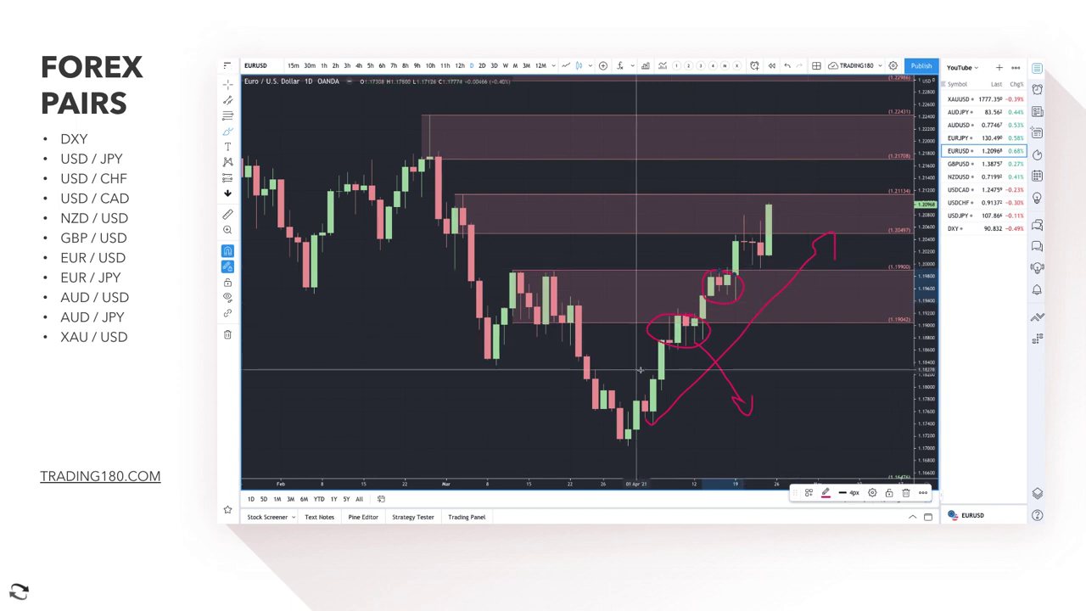
- Brush two rising arrows in the empty area below EURUSD's March candles, circling the start of the lower one
{"action": "left_click", "coordinate": [227, 134]}
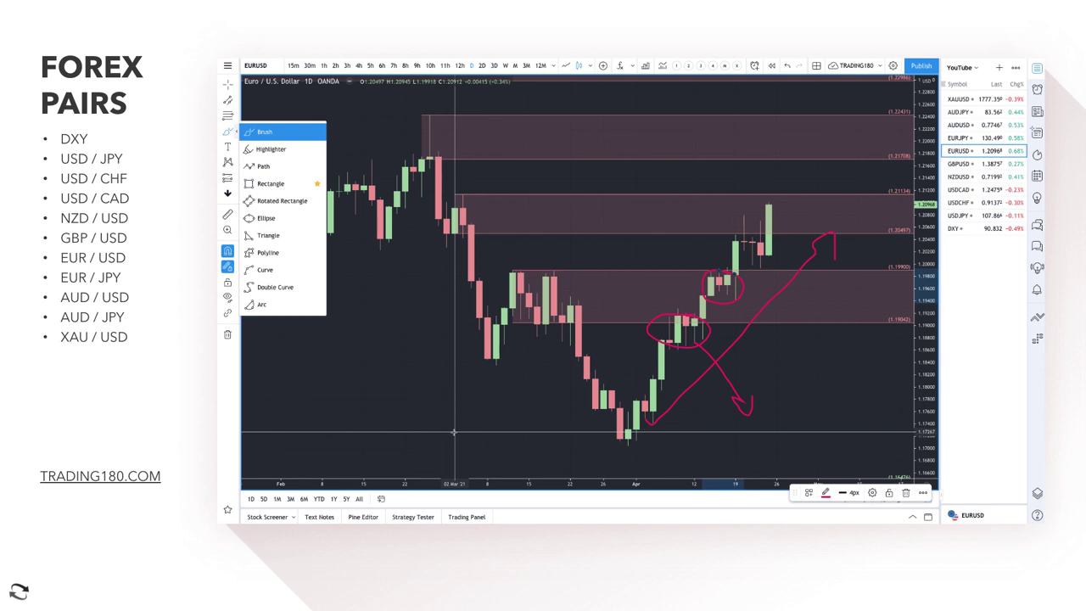
{"action": "mouse_move", "coordinate": [454, 432]}
{"action": "left_mouse_down"}
{"action": "mouse_move", "coordinate": [513, 429]}
{"action": "mouse_move", "coordinate": [537, 400]}
{"action": "mouse_move", "coordinate": [544, 408]}
{"action": "left_mouse_up"}
{"action": "left_click_drag", "start_coordinate": [471, 435], "coordinate": [451, 436]}
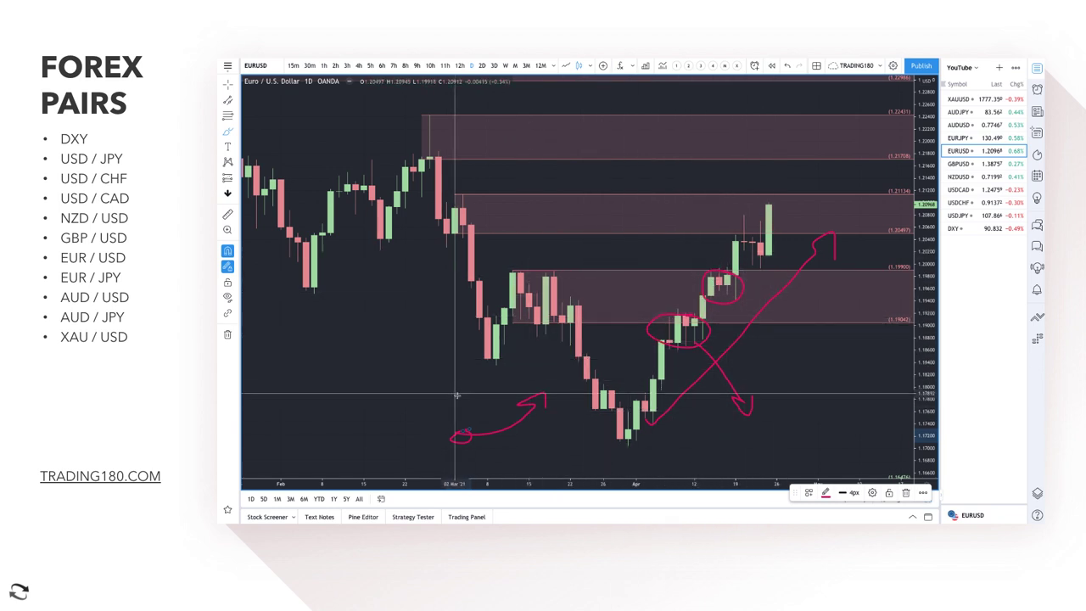
{"action": "mouse_move", "coordinate": [453, 400]}
{"action": "left_mouse_down"}
{"action": "mouse_move", "coordinate": [516, 364]}
{"action": "mouse_move", "coordinate": [520, 375]}
{"action": "left_mouse_up"}
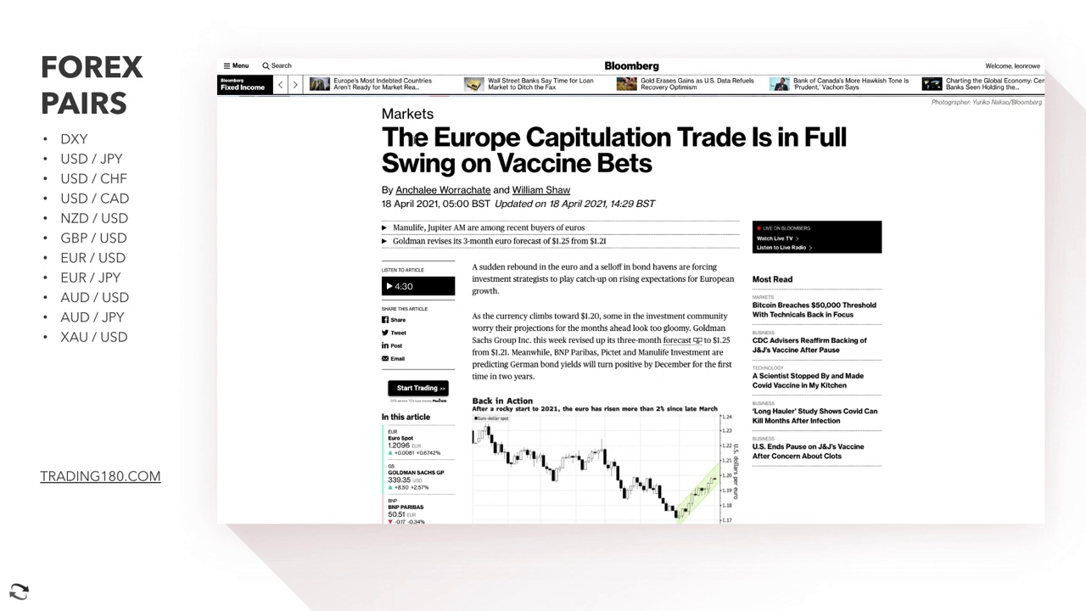
- Read the Bloomberg article on the Europe capitulation trade, highlighting its headline and first two paragraphs
{"action": "left_click_drag", "start_coordinate": [413, 138], "coordinate": [655, 180]}
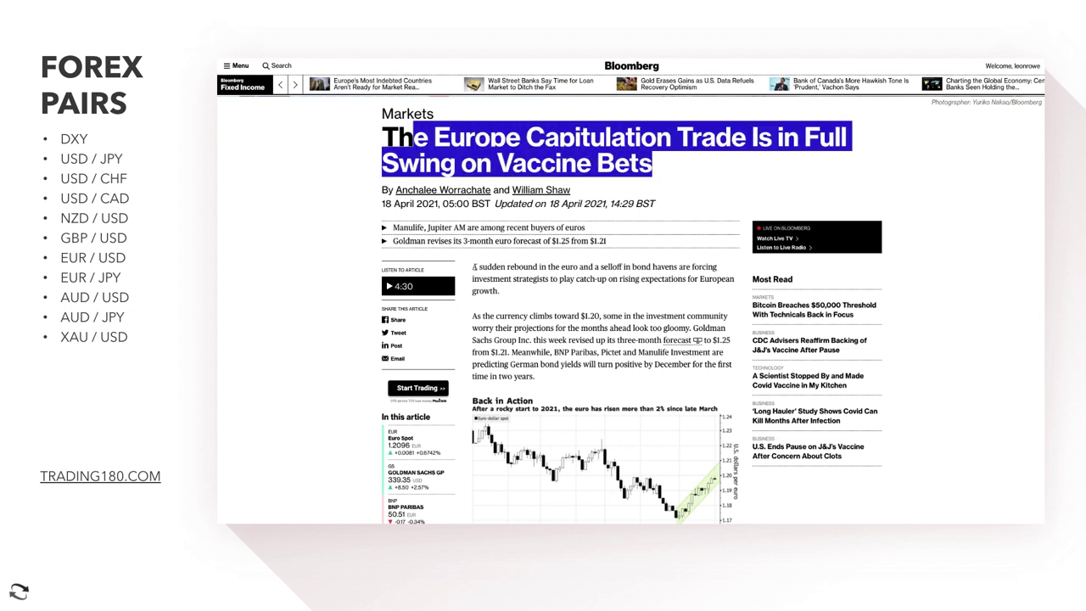
{"action": "left_click_drag", "start_coordinate": [471, 266], "coordinate": [592, 294]}
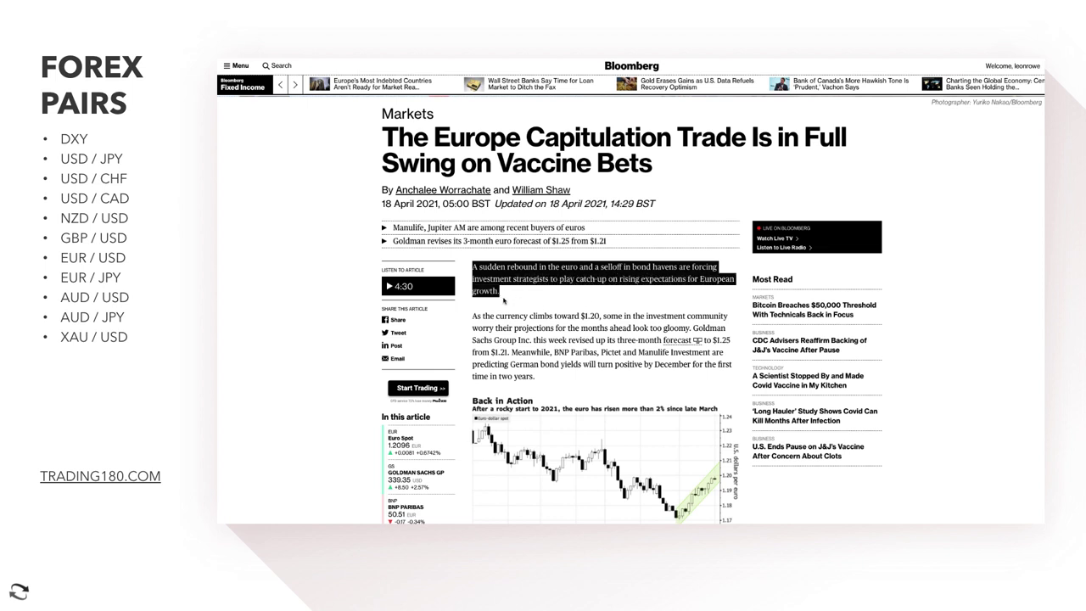
{"action": "left_click", "coordinate": [504, 290]}
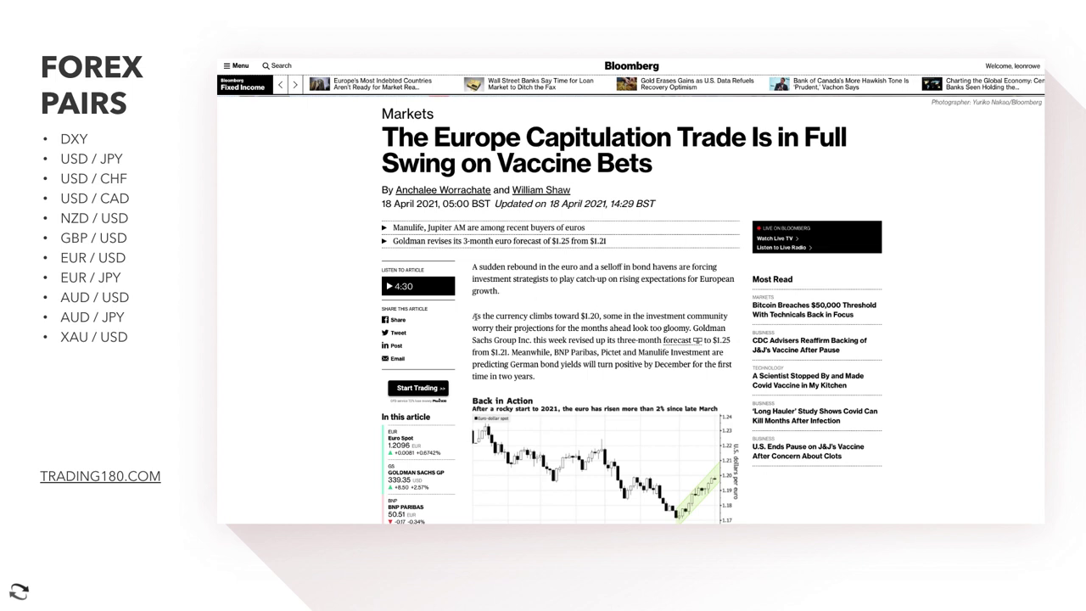
{"action": "left_click_drag", "start_coordinate": [480, 315], "coordinate": [613, 351]}
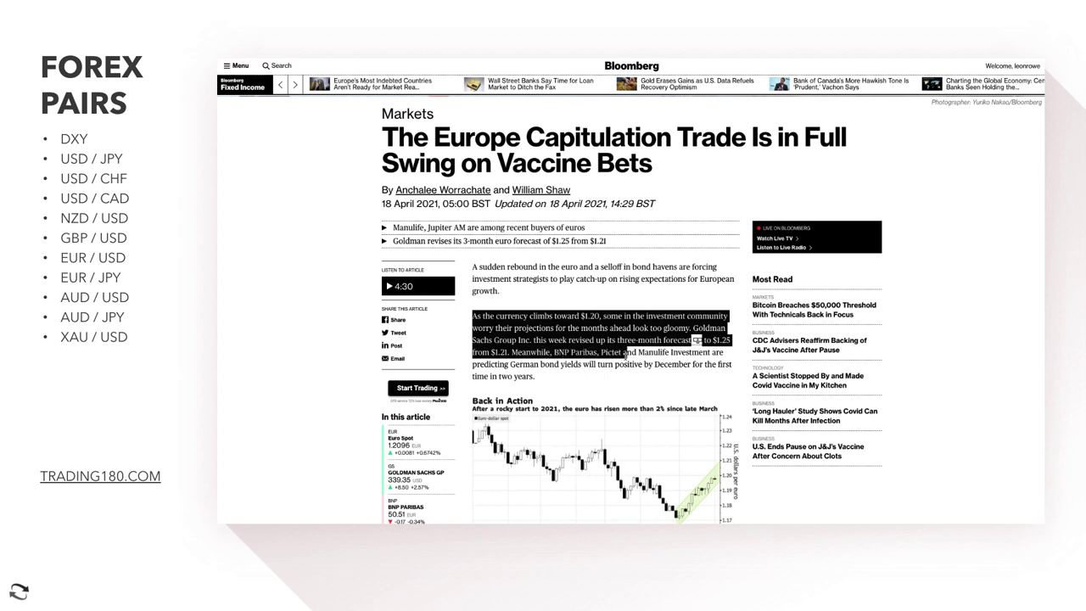
{"action": "left_click_drag", "start_coordinate": [647, 360], "coordinate": [597, 365]}
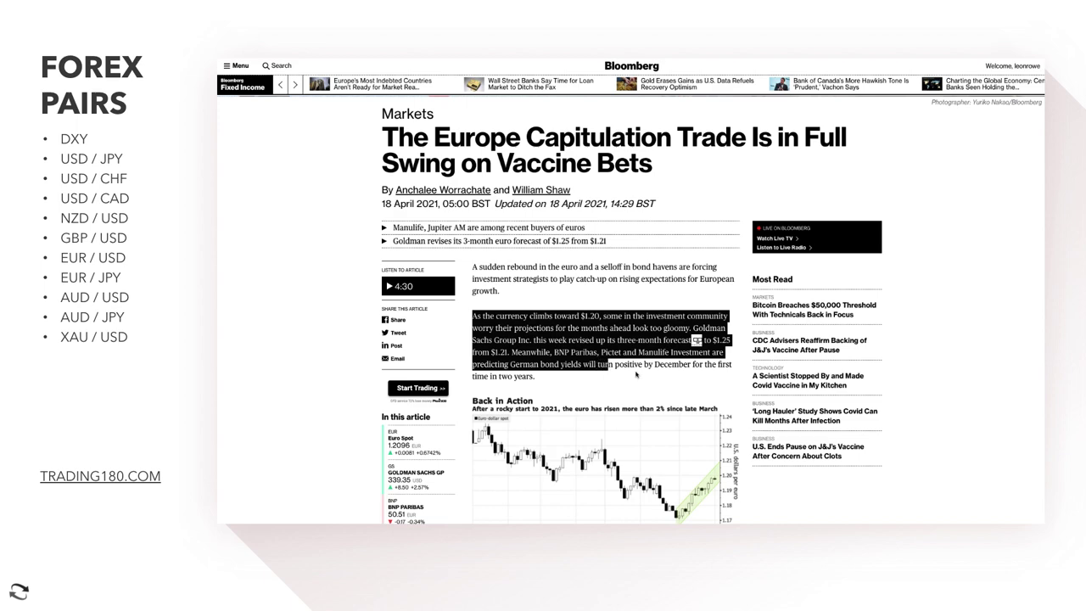
- Read the Bloomberg article's Shifting Dynamics section, highlighting its heading, the euro recovery forecast and the start of the quote below
{"action": "scroll", "coordinate": [636, 374], "scroll_direction": "down", "scroll_amount": 3}
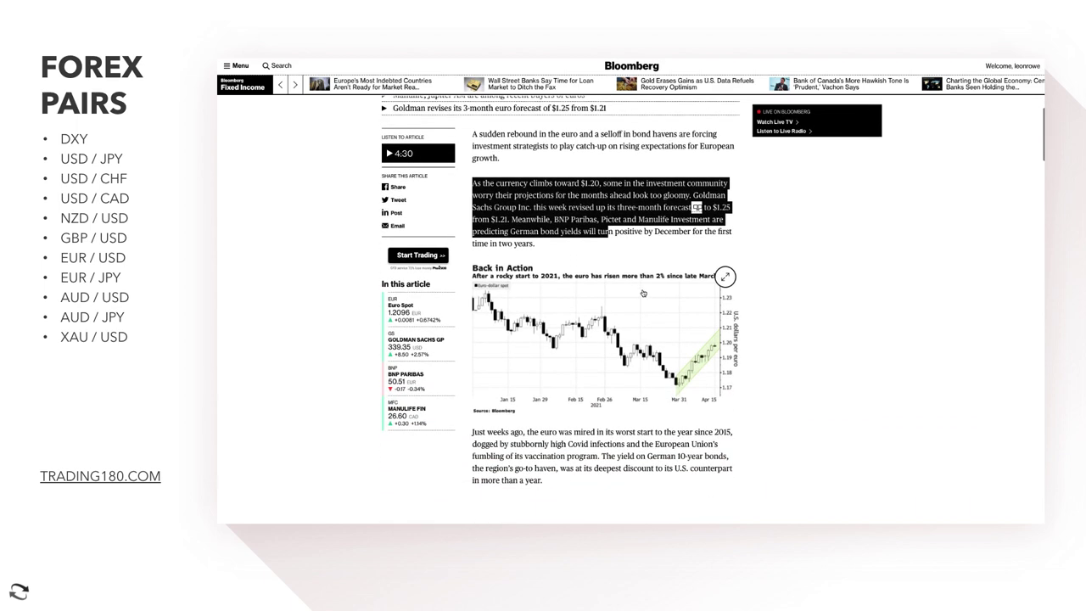
{"action": "scroll", "coordinate": [643, 293], "scroll_direction": "down", "scroll_amount": 5}
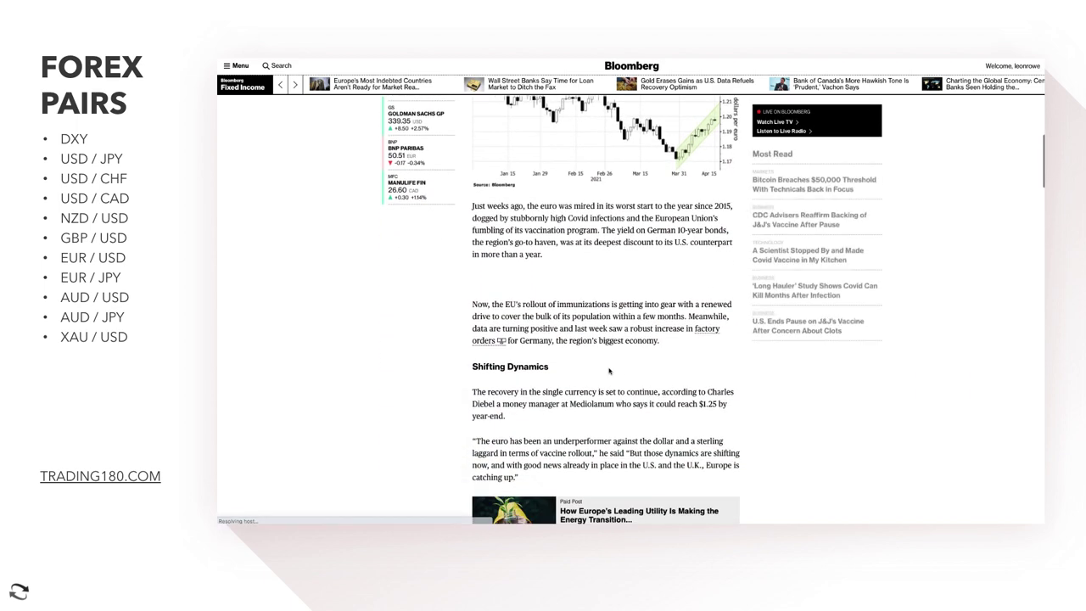
{"action": "scroll", "coordinate": [636, 311], "scroll_direction": "down", "scroll_amount": 2}
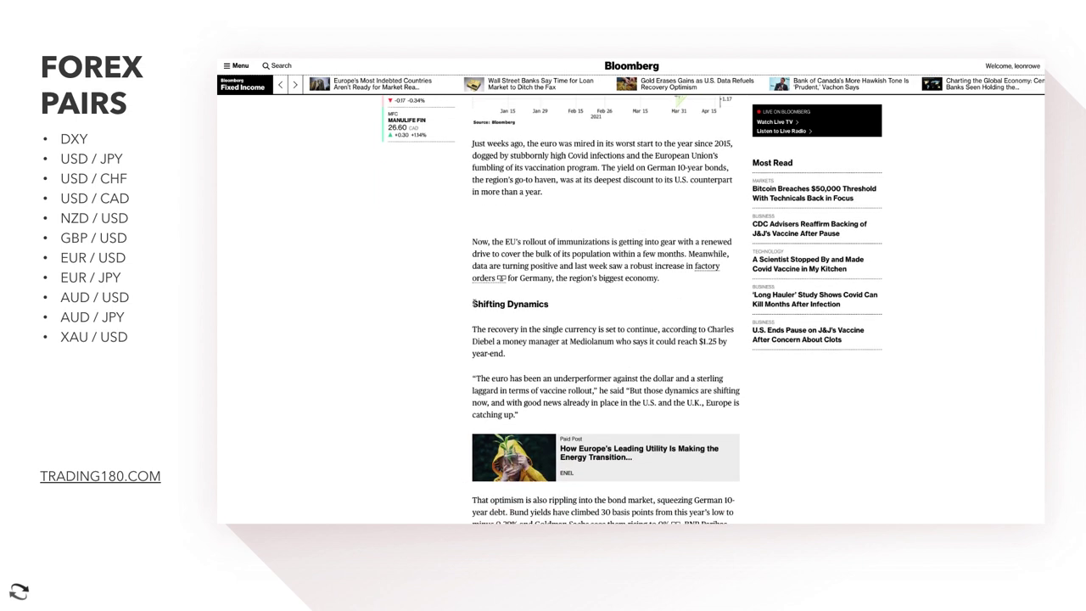
{"action": "left_click_drag", "start_coordinate": [472, 304], "coordinate": [550, 306]}
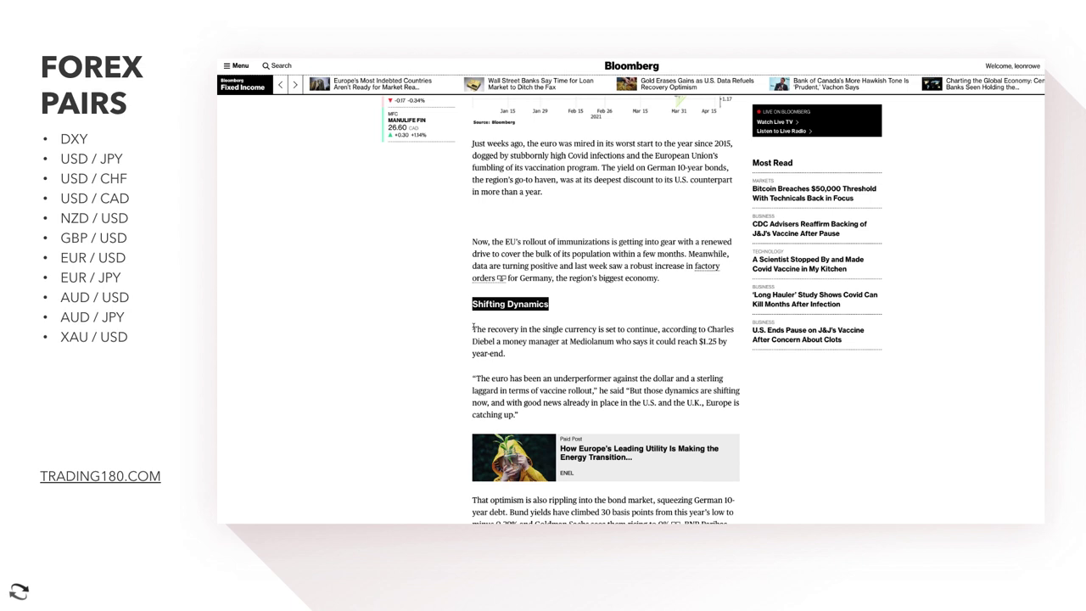
{"action": "left_click_drag", "start_coordinate": [473, 329], "coordinate": [606, 341]}
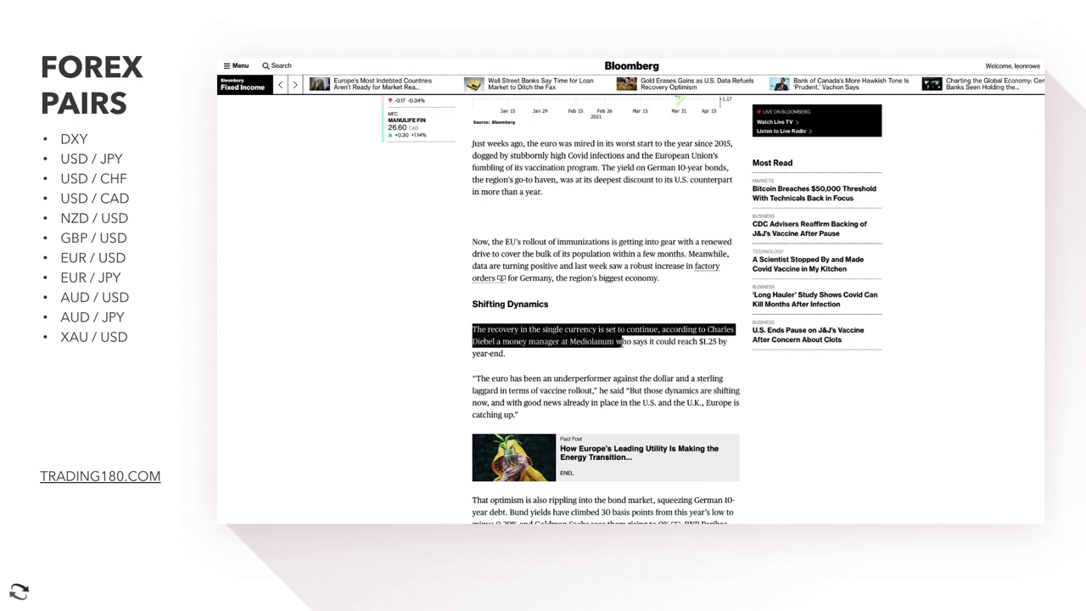
{"action": "left_click_drag", "start_coordinate": [642, 341], "coordinate": [695, 361]}
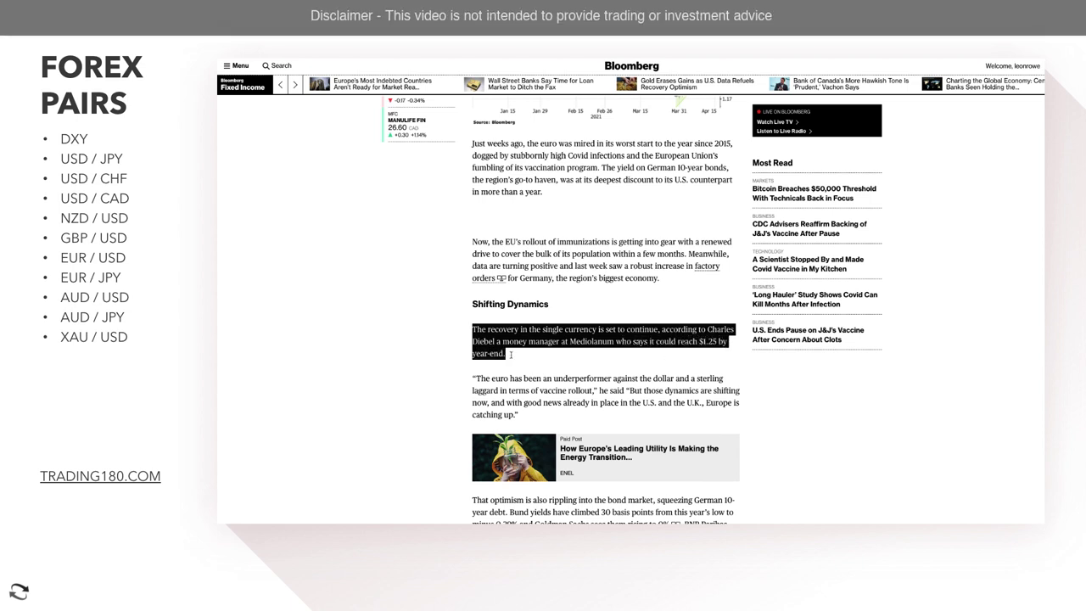
{"action": "left_click_drag", "start_coordinate": [473, 377], "coordinate": [593, 386]}
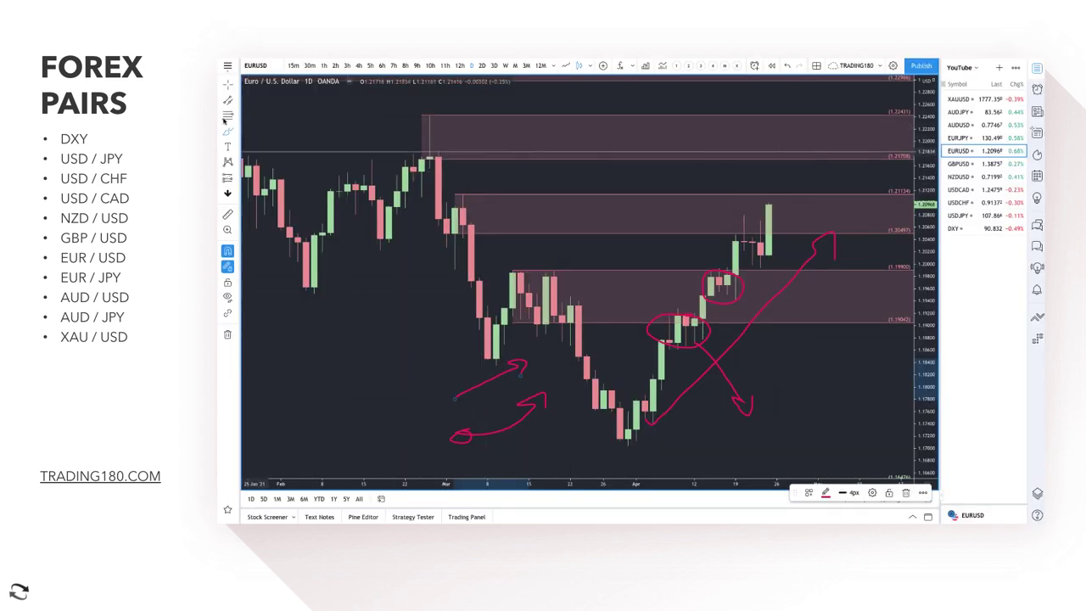
- Circle the EURUSD highs where the 1.22431 and 1.21134 supply zones begin
{"action": "left_click", "coordinate": [229, 129]}
{"action": "left_click_drag", "start_coordinate": [433, 108], "coordinate": [439, 105]}
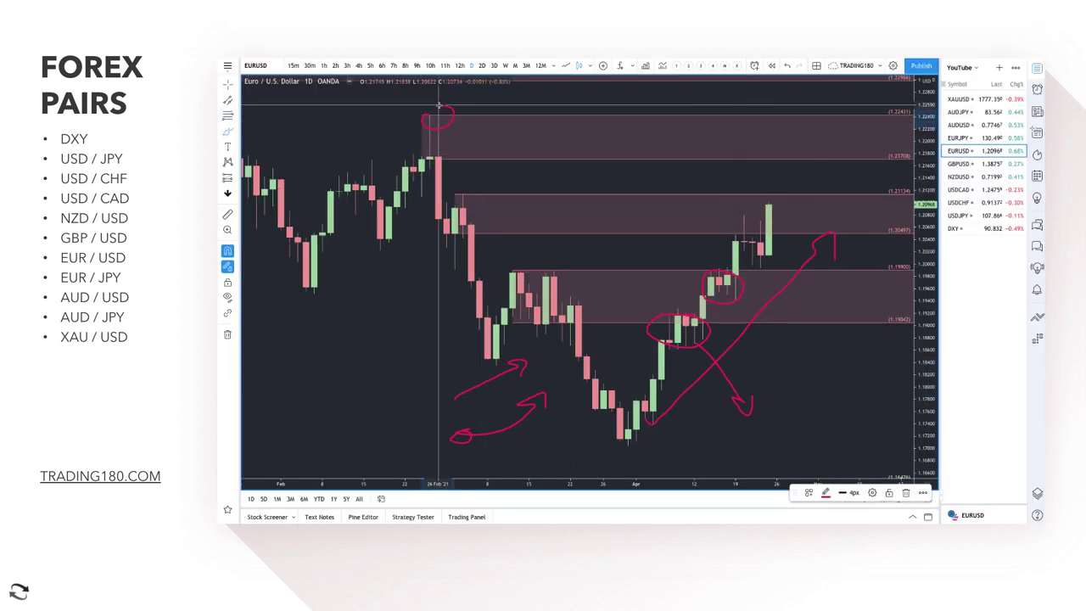
{"action": "left_click_drag", "start_coordinate": [472, 212], "coordinate": [468, 203]}
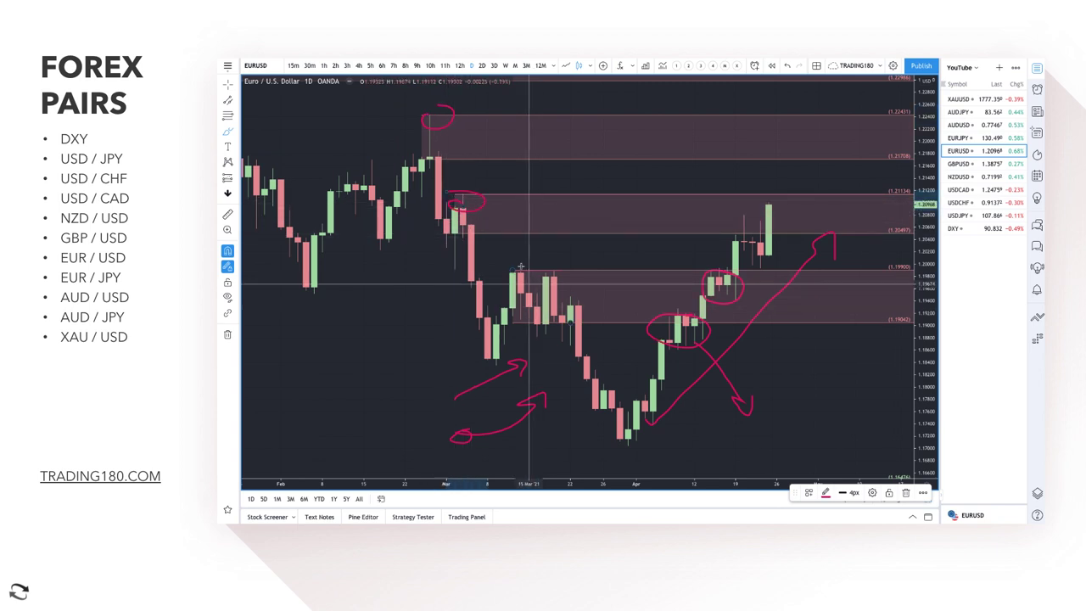